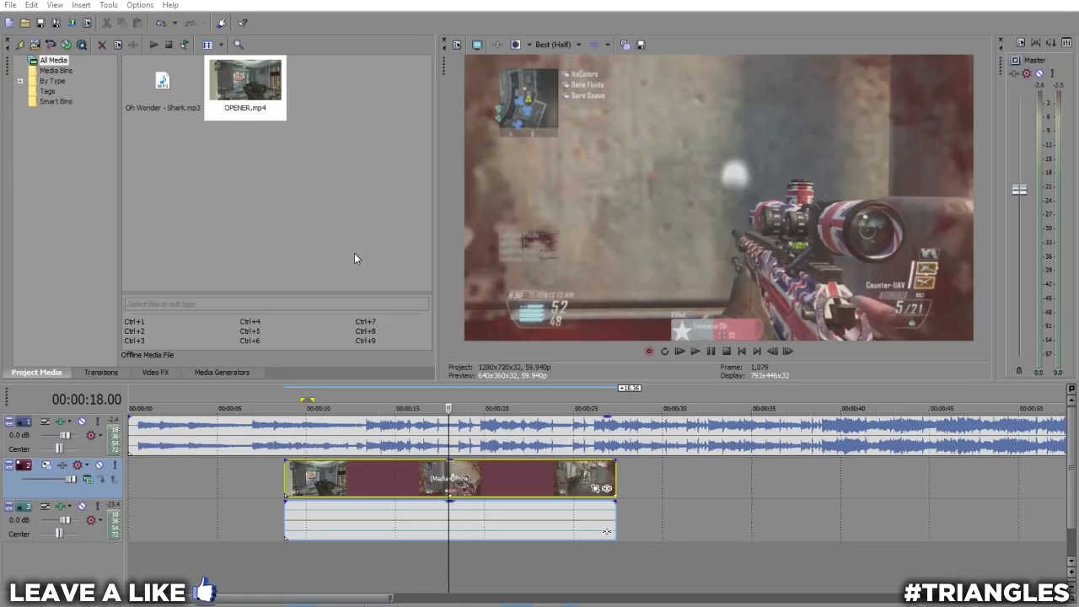
- Step through the OPENER clip's gameplay footage on the timeline, from about 11.5 to 13.4 seconds
click(345, 504)
scroll(360, 485, down, 4)
scroll(360, 485, up, 3)
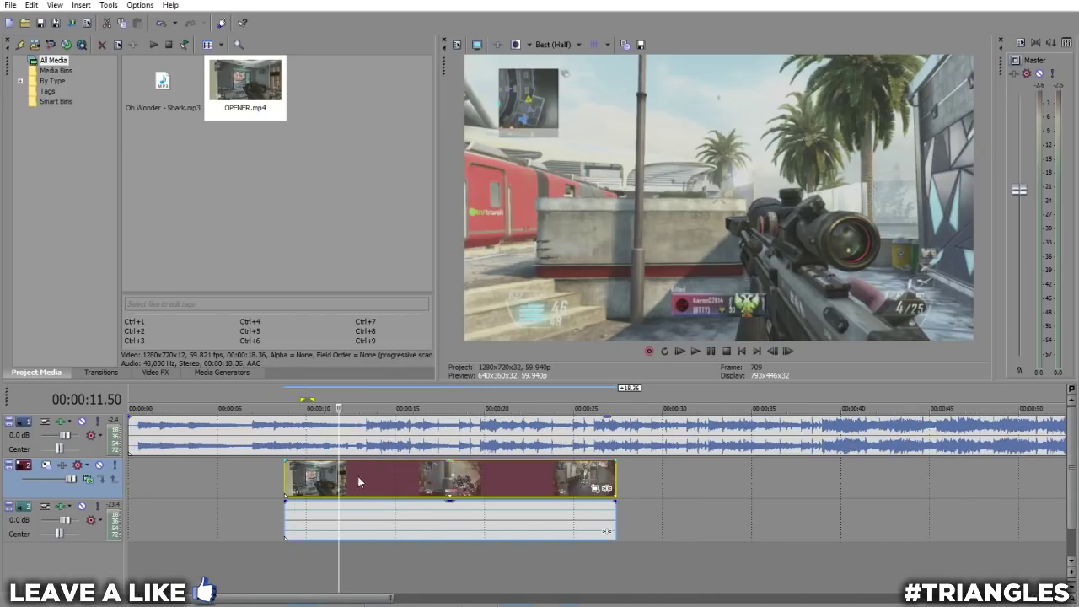
key(Right)
key(Right)
key(Right)
key(Right)
key(Right)
key(Right)
key(Right)
key(Right)
key(Right)
key(Right)
key(Right)
key(Right)
key(Right)
key(Right)
key(Right)
key(Right)
key(Right)
key(Right)
scroll(354, 499, down, 3)
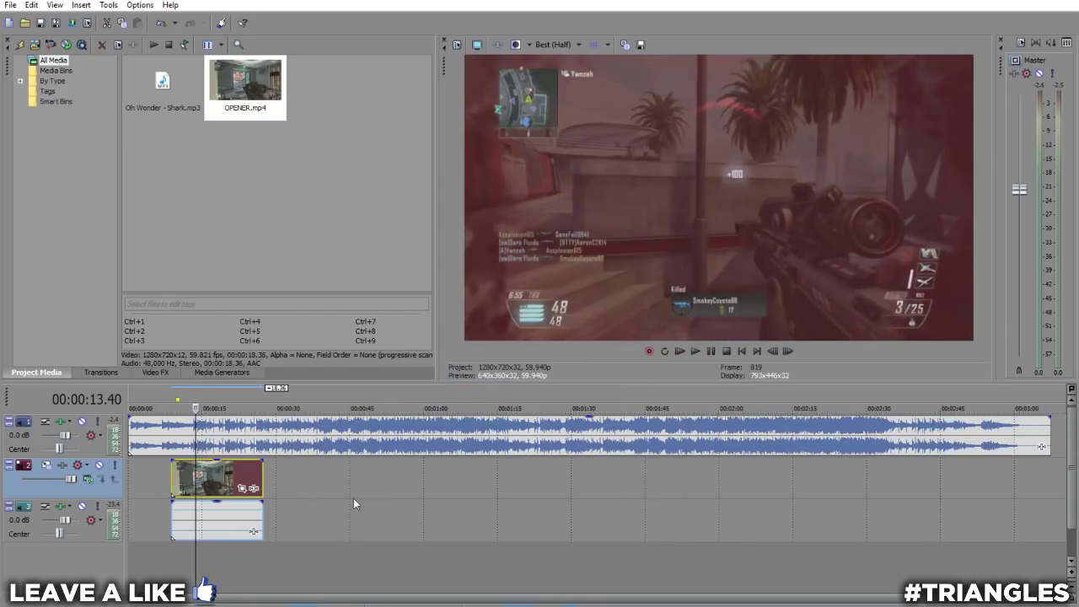
scroll(224, 466, up, 2)
- Move the OPENER clip to around 41 seconds on the timeline, and mute and minimize its audio track
click(251, 443)
drag(331, 489, 738, 478)
click(82, 506)
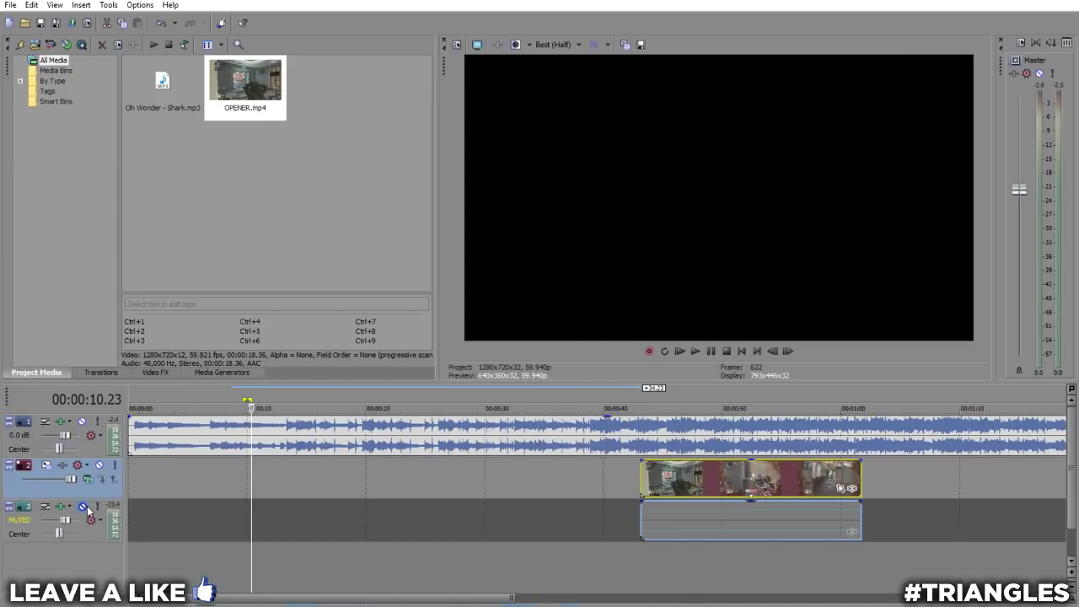
click(10, 506)
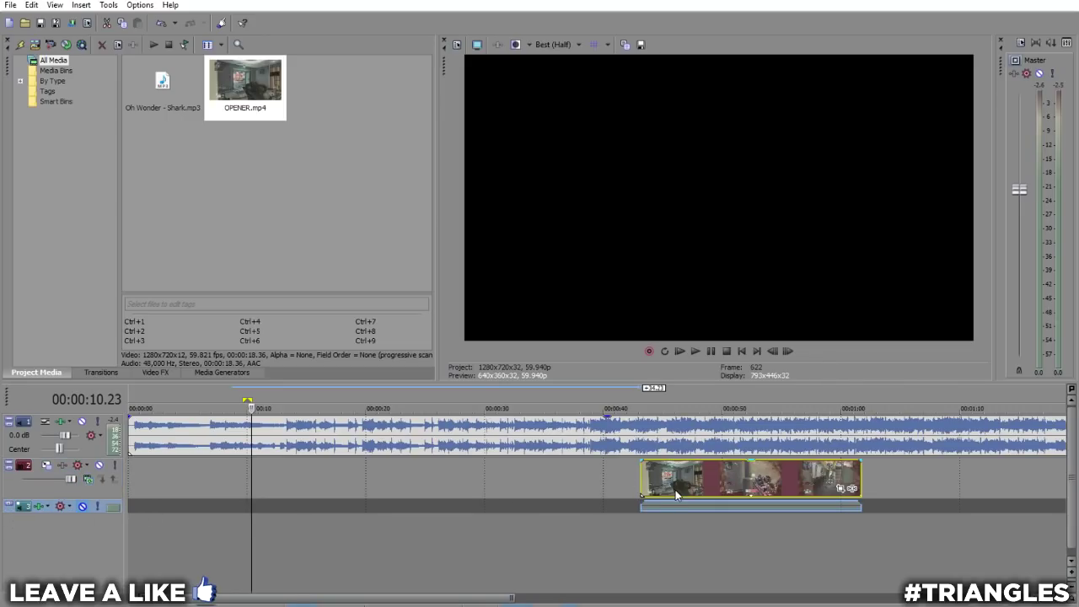
scroll(192, 489, down, 5)
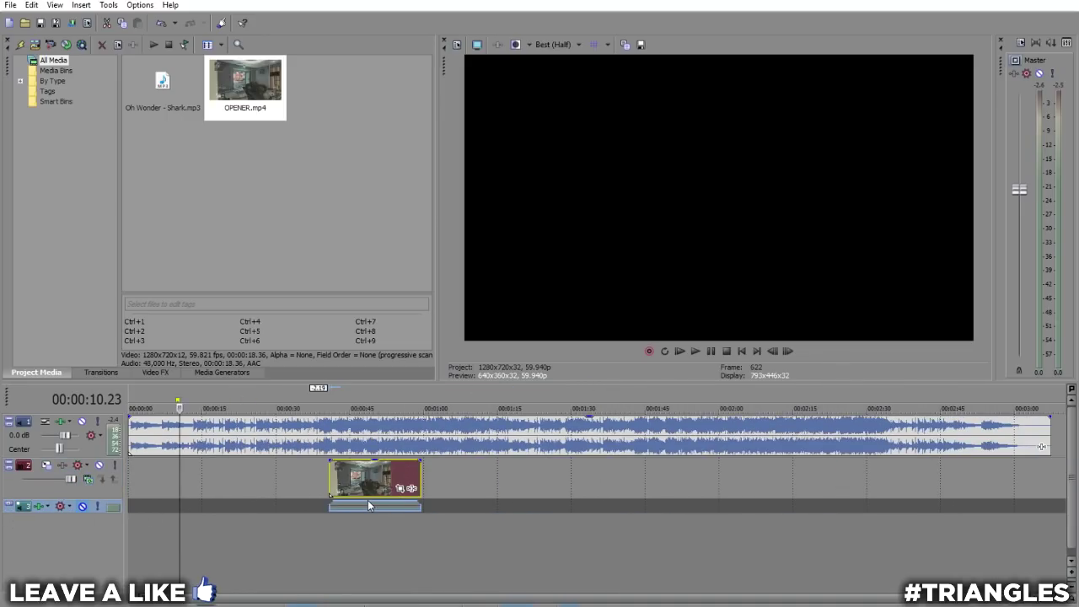
- Insert an empty video track above the OPENER clip's track
right_click(74, 494)
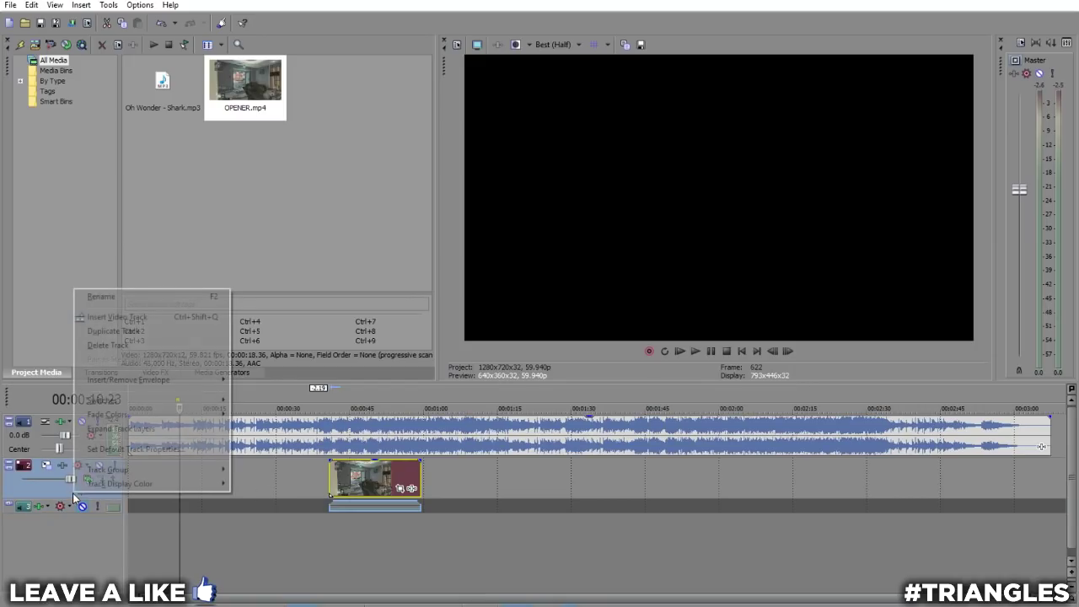
click(148, 329)
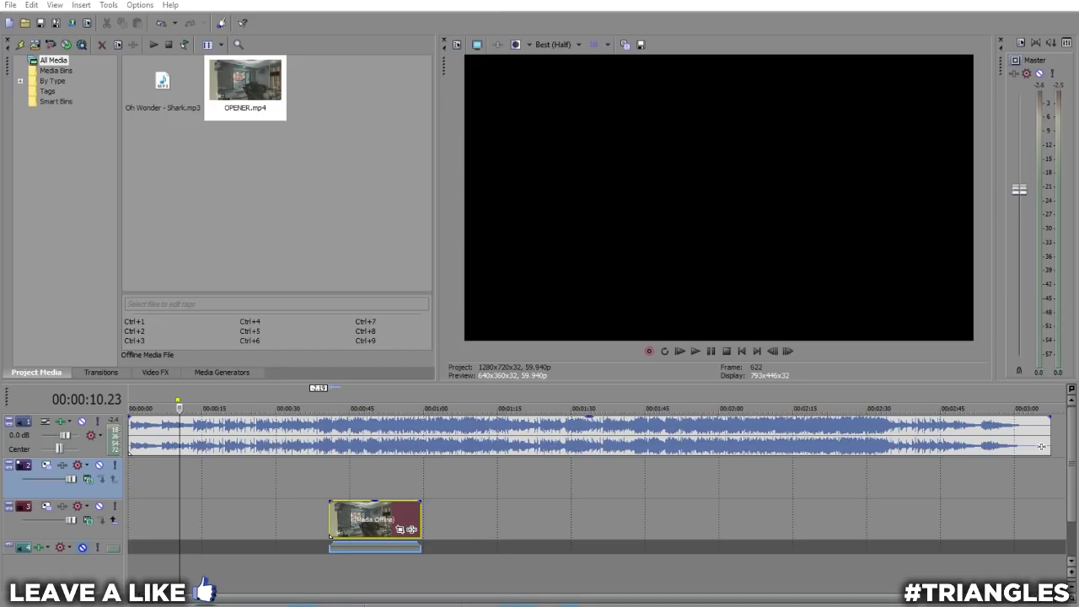
- Add the mediam black bars.fw image from Local Disk (E:) to the empty video track and extend it back to the timeline's start
drag(1078, 220, 1019, 217)
drag(651, 461, 565, 503)
click(565, 501)
scroll(806, 439, down, 12)
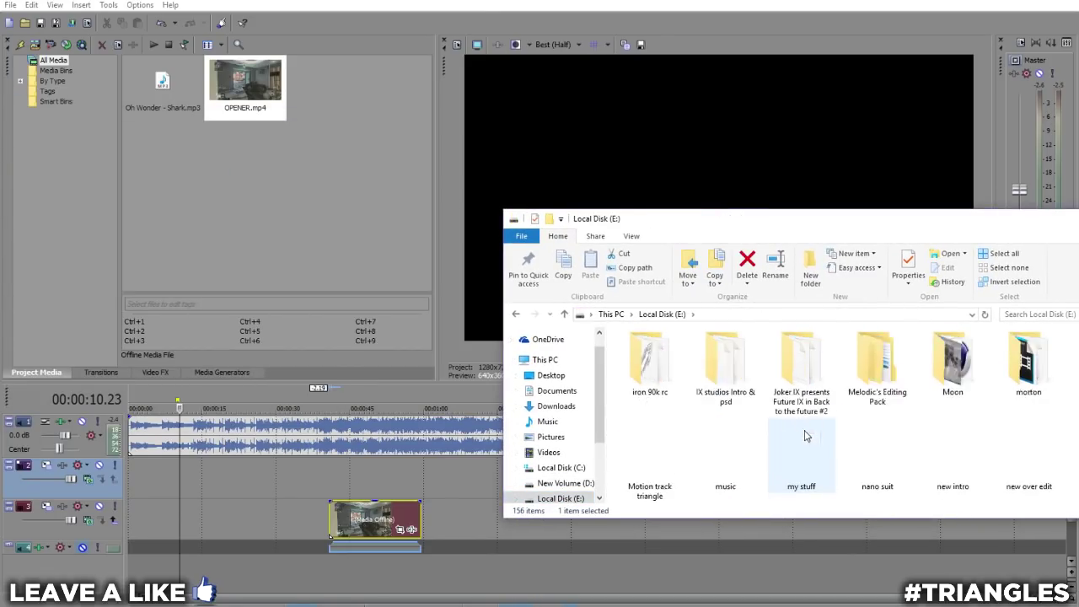
scroll(805, 435, down, 8)
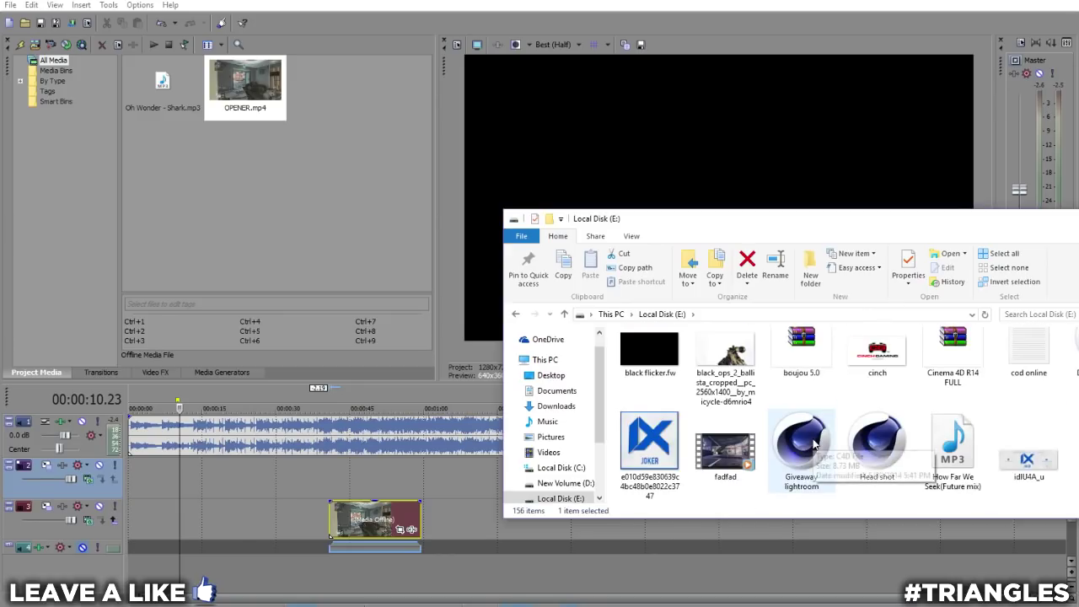
scroll(860, 456, down, 3)
scroll(860, 460, up, 1)
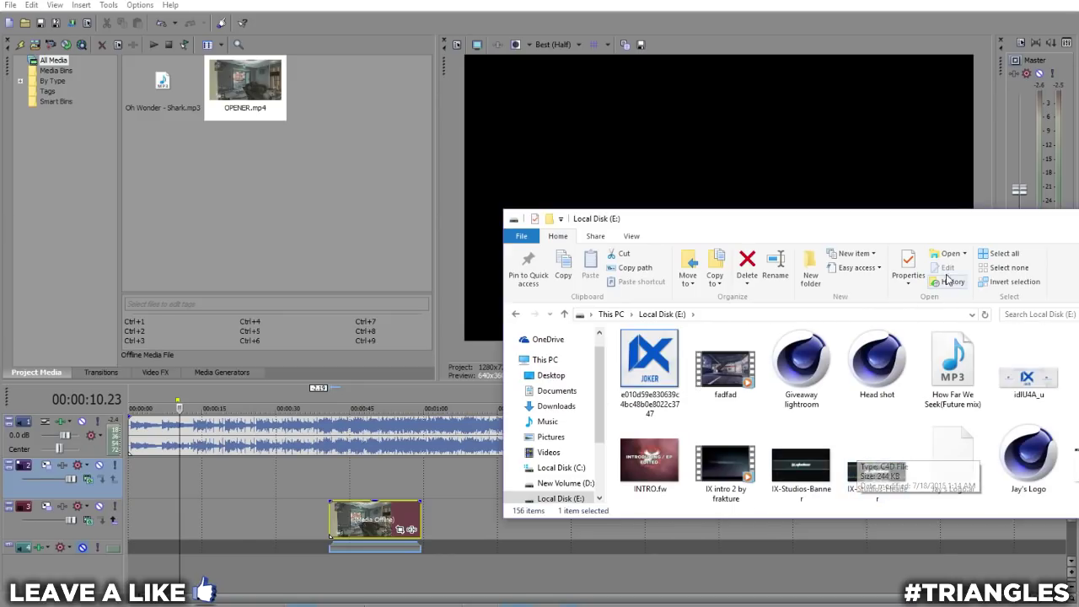
drag(925, 210, 925, 52)
scroll(844, 354, down, 1)
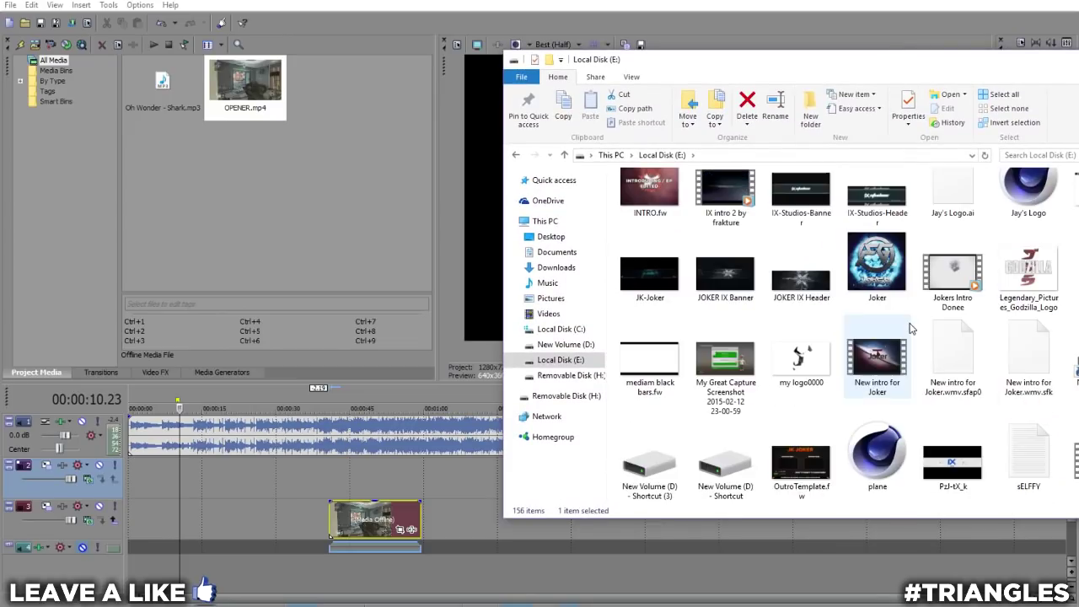
click(635, 397)
scroll(723, 386, down, 3)
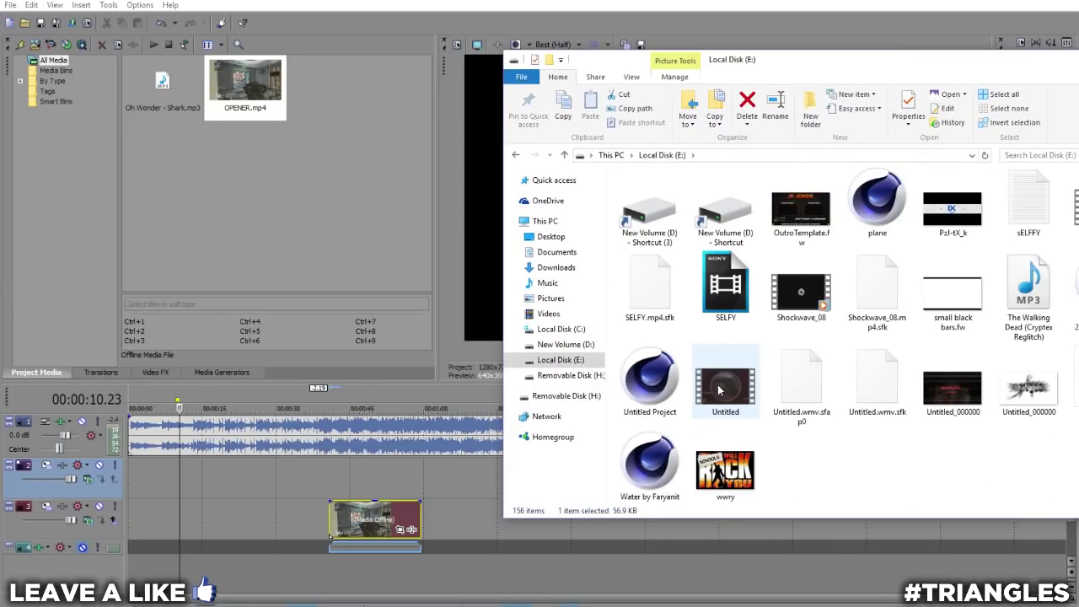
scroll(723, 386, up, 1)
drag(671, 241, 906, 478)
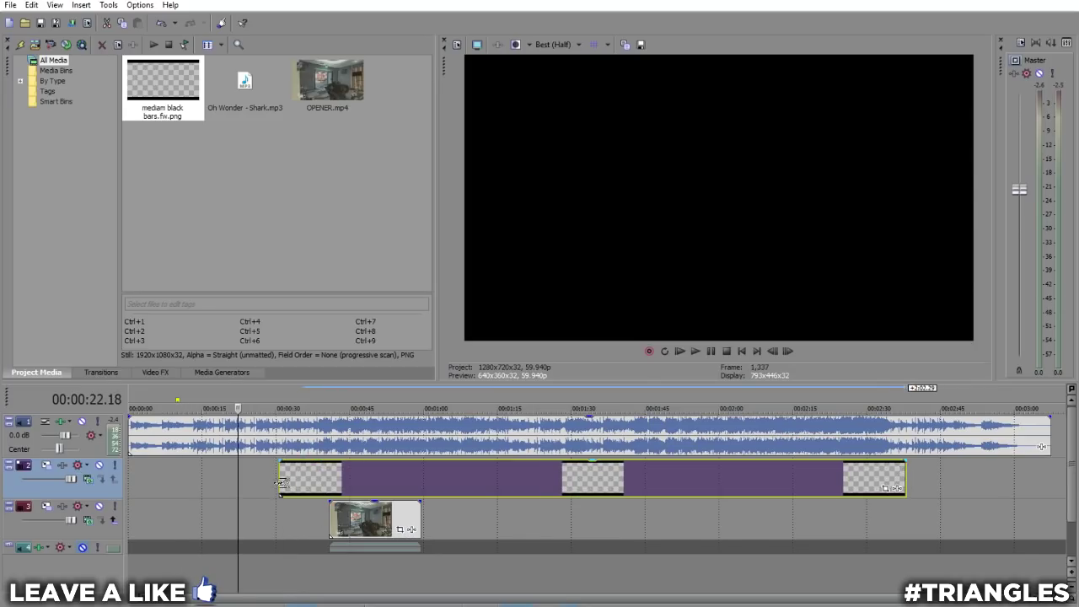
drag(281, 484, 128, 484)
scroll(441, 504, up, 1)
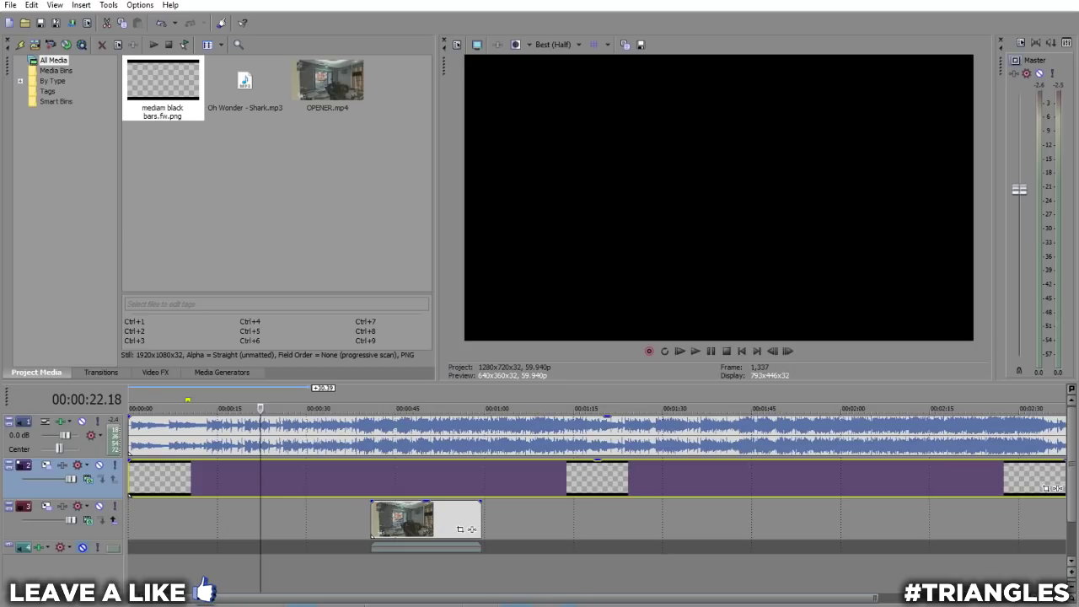
- Add the NEW INTRO MP4 from the new intro folder to the start of the video track holding the OPENER clip
key(alt+Tab)
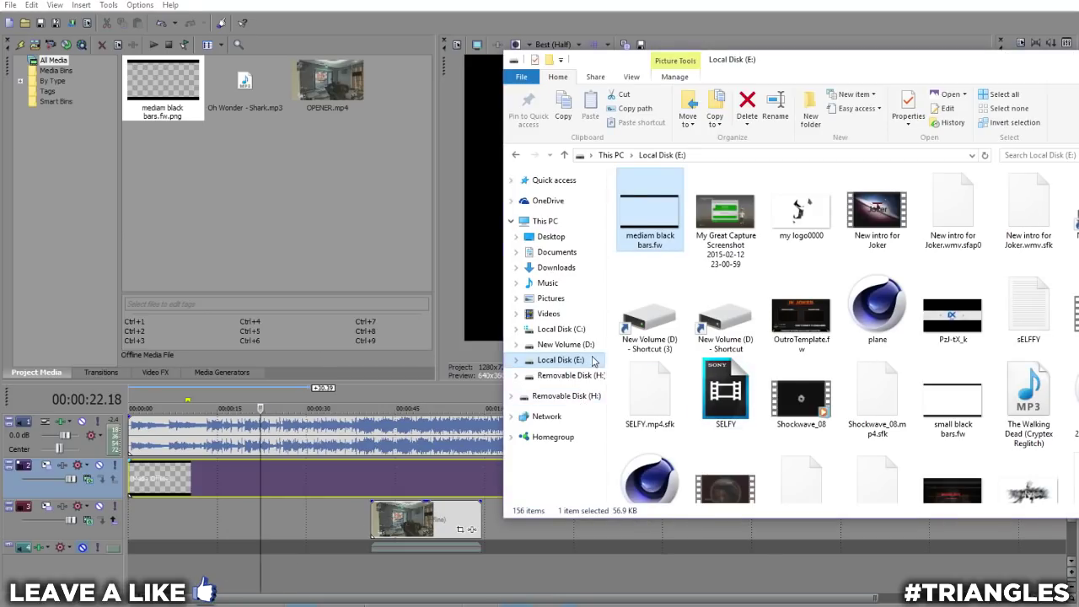
click(561, 359)
click(696, 365)
scroll(704, 367, down, 10)
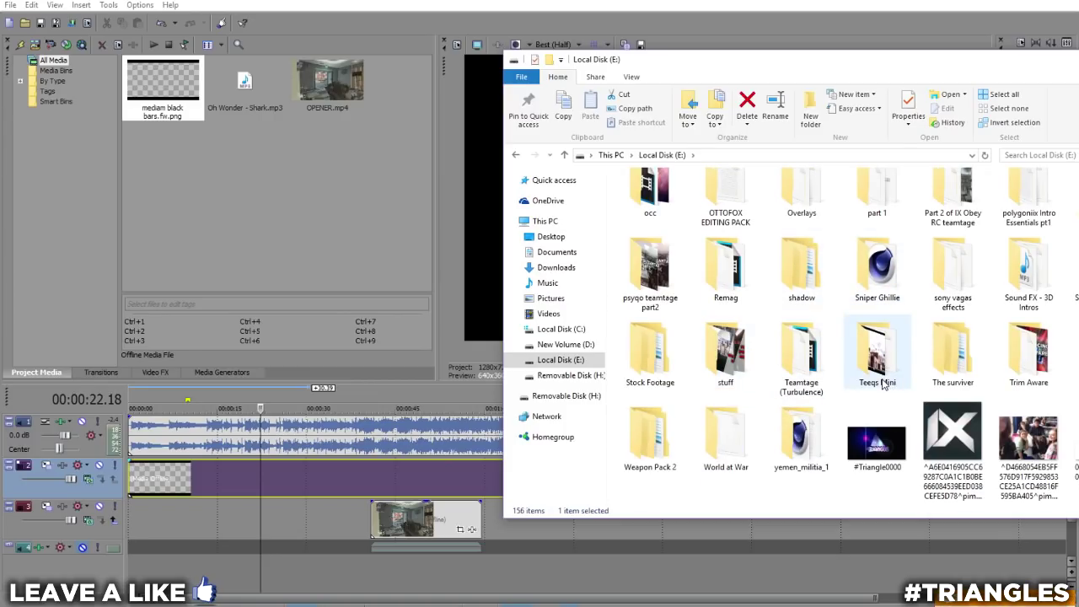
scroll(885, 386, up, 1)
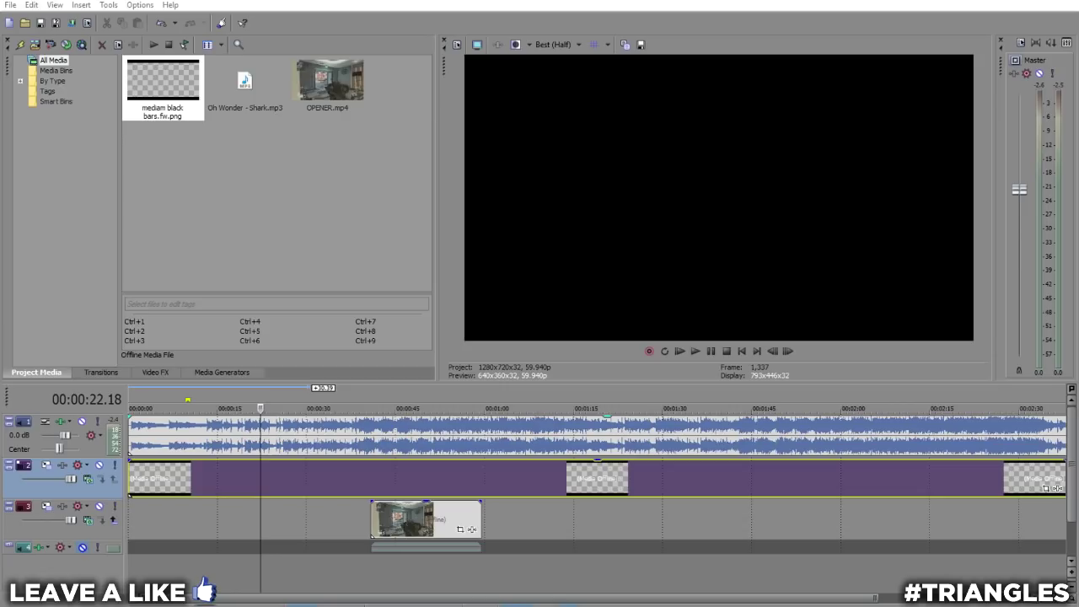
key(alt+Tab)
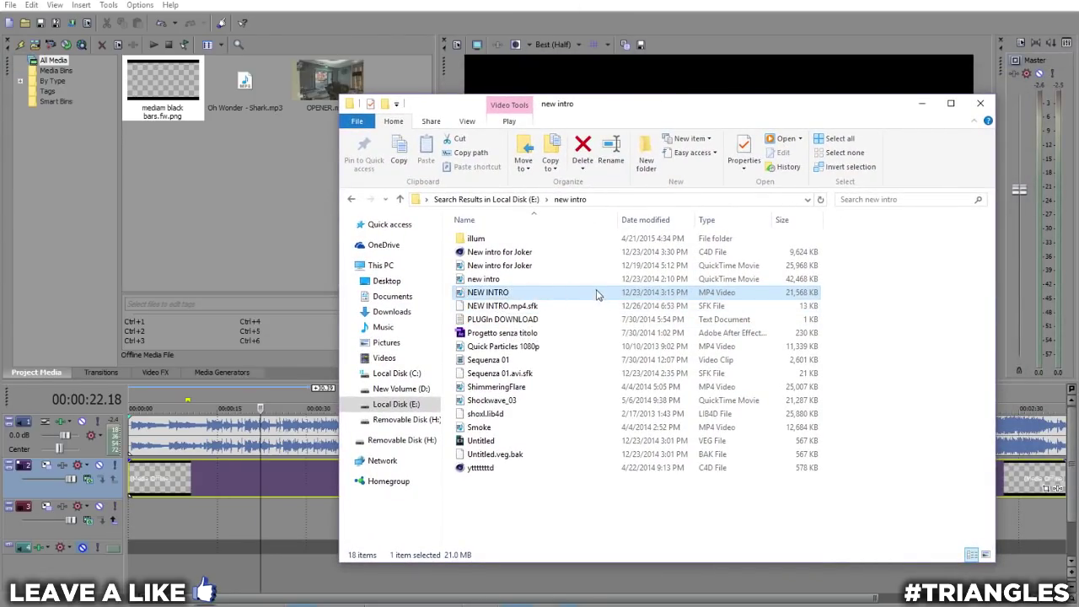
drag(199, 599, 139, 517)
click(140, 516)
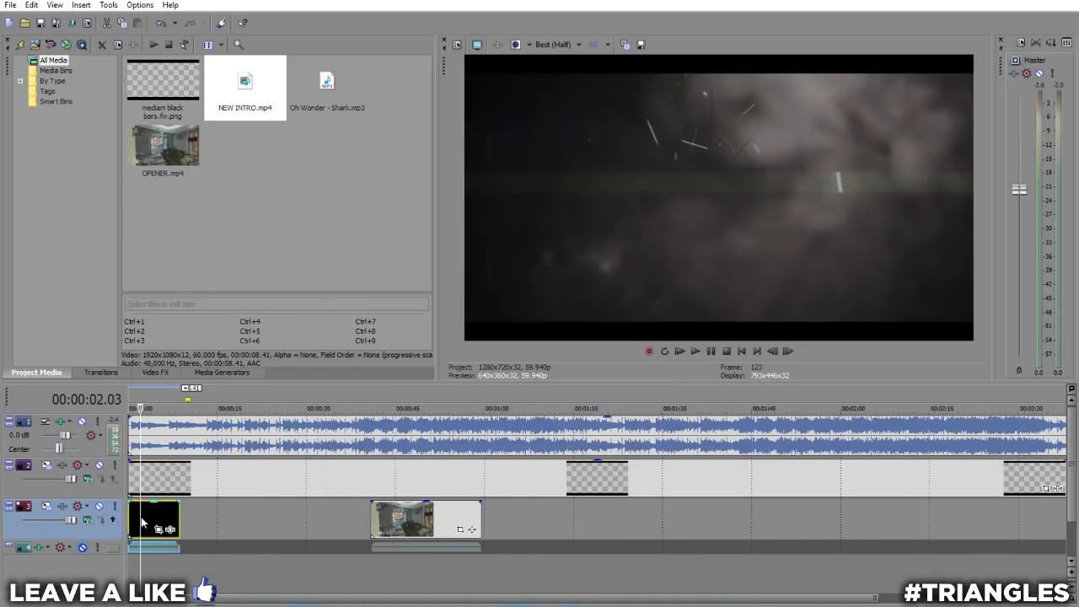
- Disable resampling for the NEW INTRO video event
right_click(141, 516)
click(174, 508)
click(463, 246)
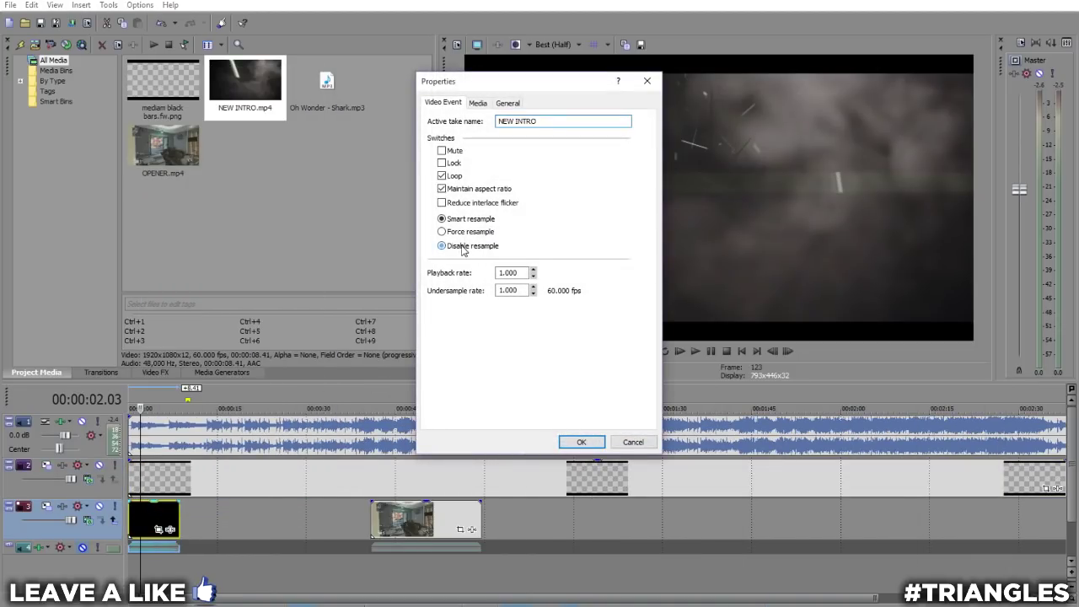
click(581, 441)
- Preview the logo reveal in the intro clip and review the clip's resample setting in its properties
scroll(310, 537, up, 5)
click(215, 532)
click(307, 536)
scroll(309, 537, down, 5)
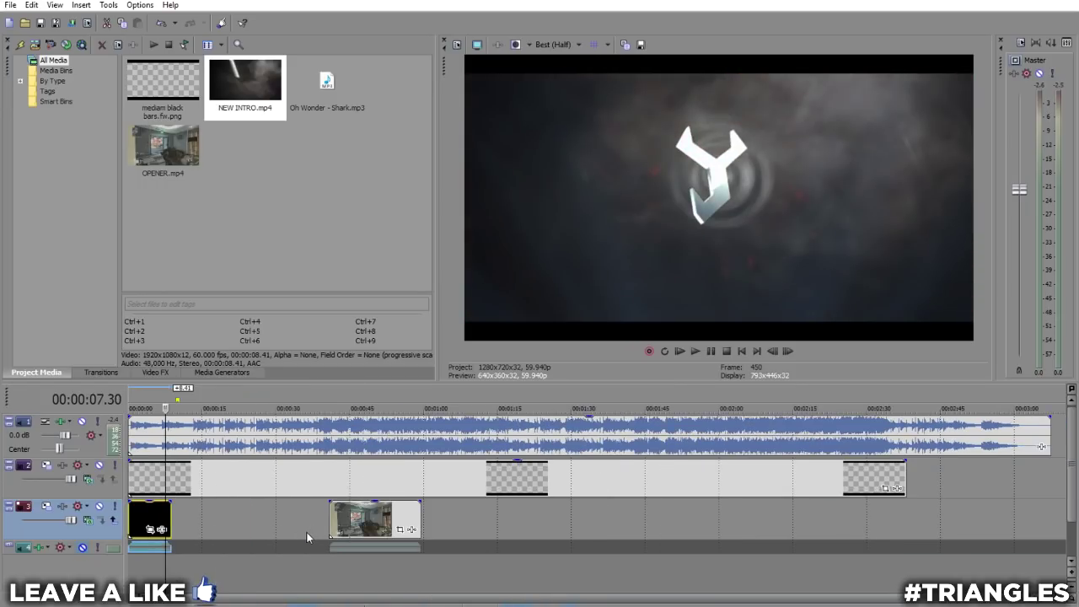
right_click(156, 530)
click(177, 514)
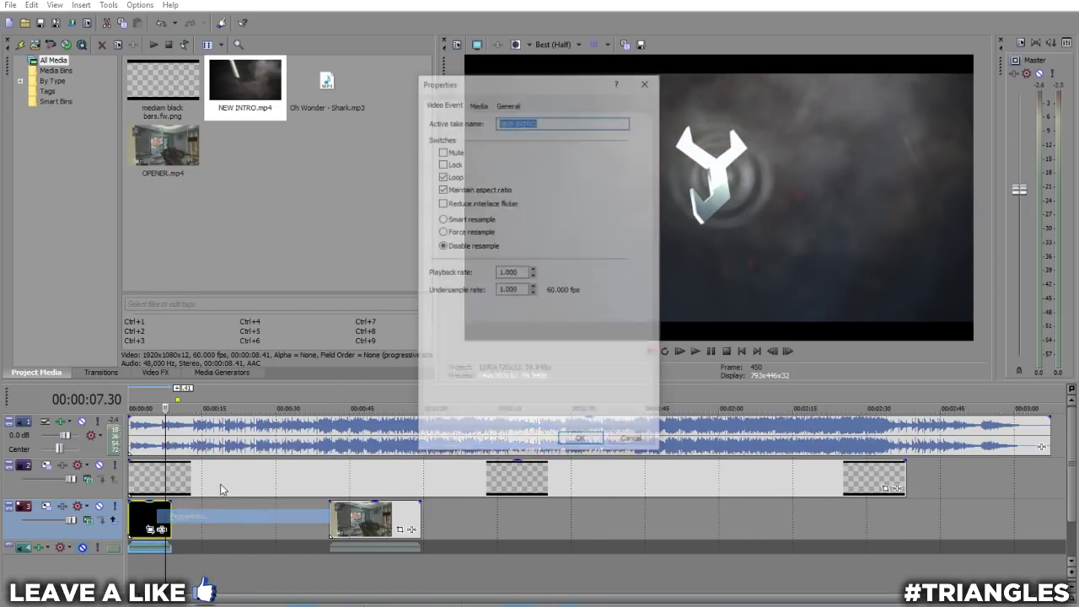
click(622, 442)
scroll(341, 543, up, 3)
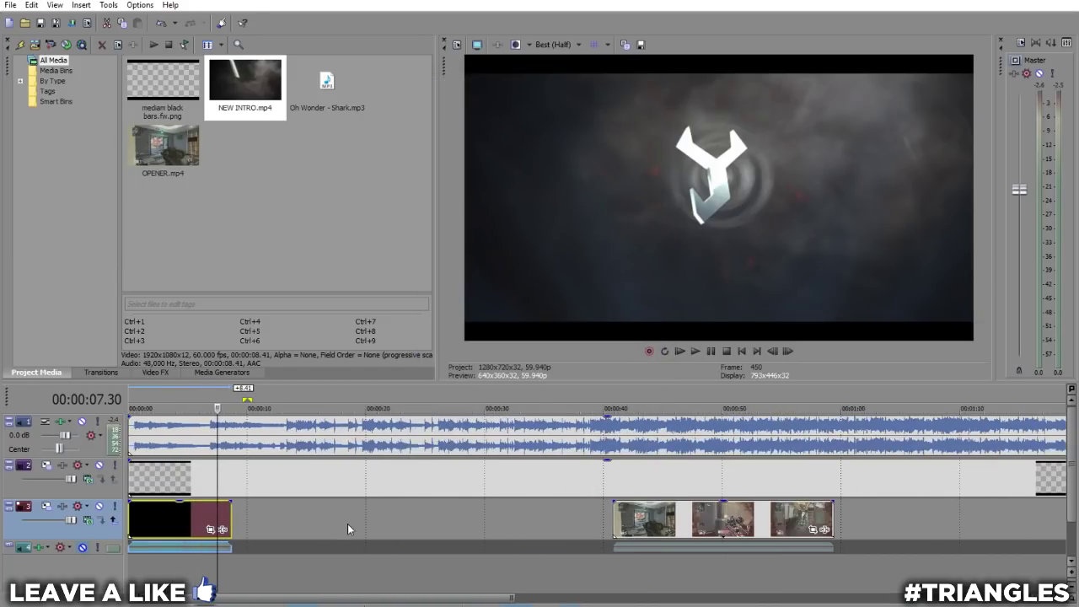
- Play the song from the logo reveal at about 6.29 seconds to listen for its first strong beats
click(205, 438)
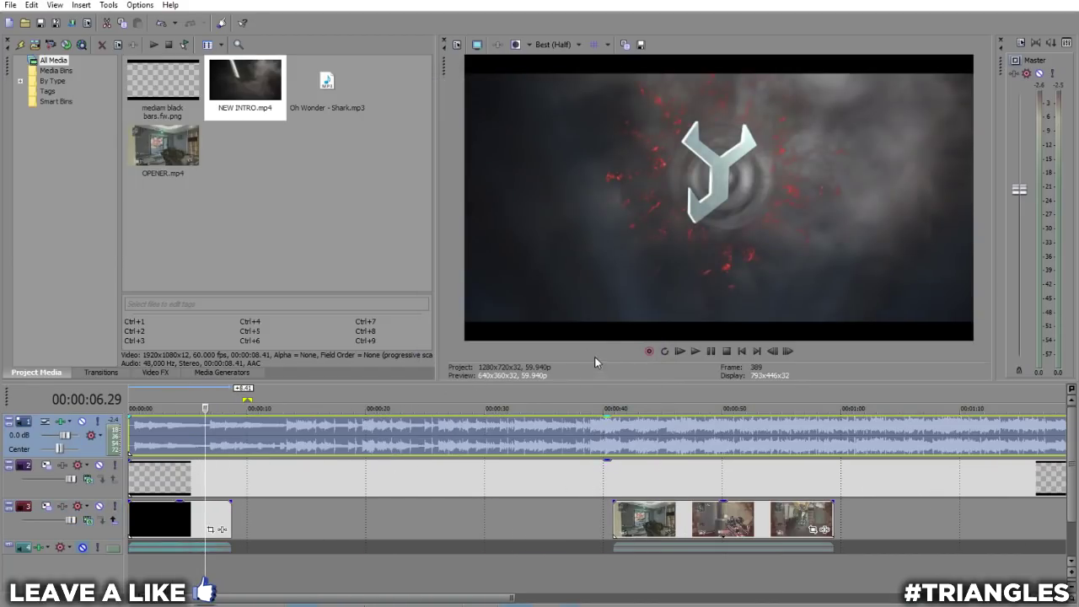
click(696, 352)
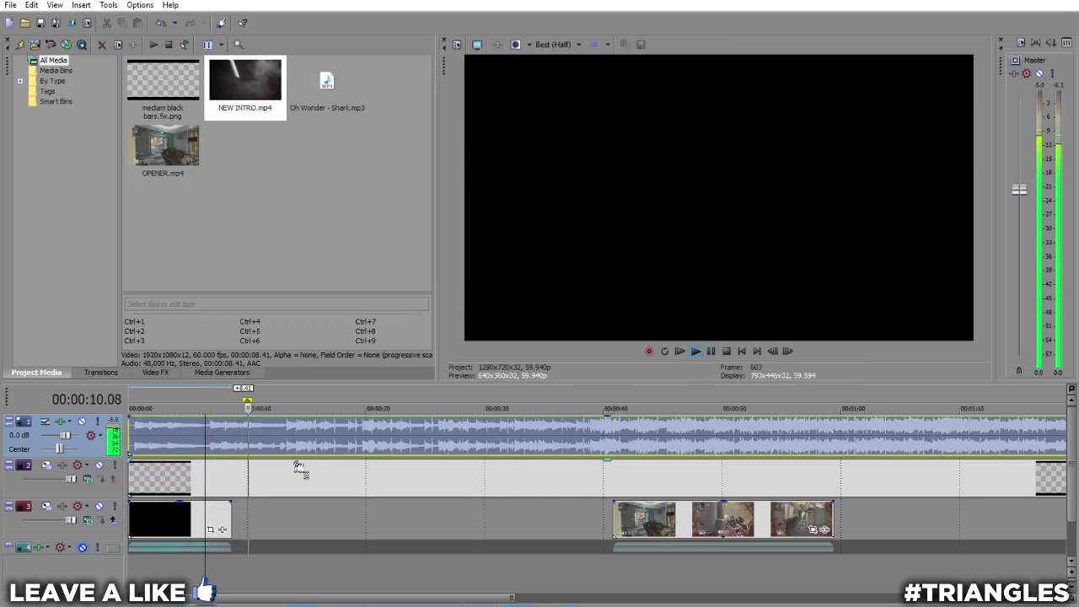
click(712, 352)
scroll(446, 512, up, 5)
scroll(414, 515, down, 3)
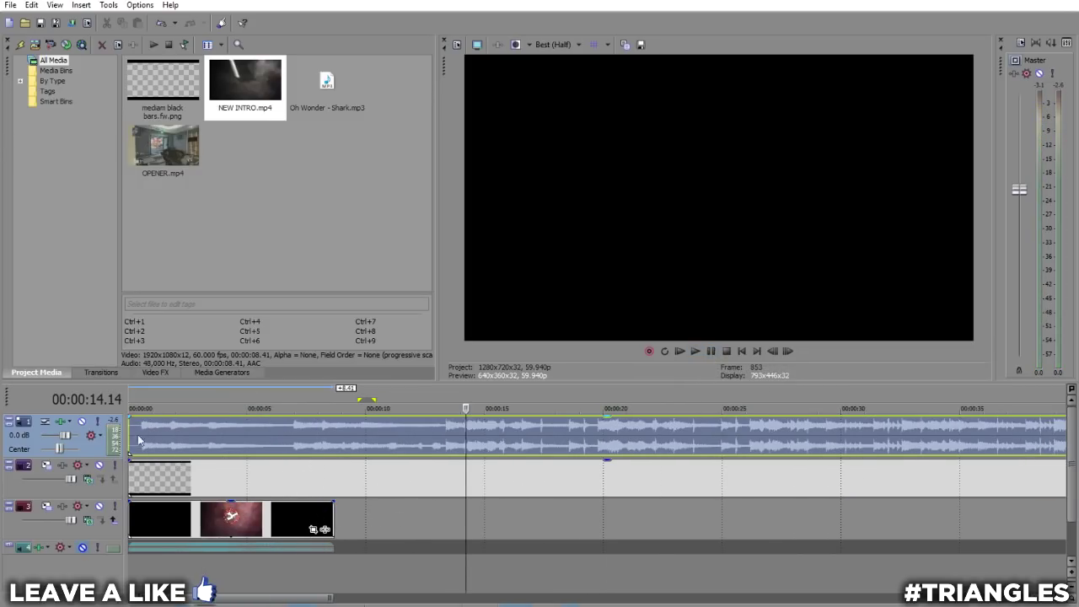
- Trim the opening of the song so its beat lands on the intro's logo reveal, and play that section to check the sync
mouse_move(129, 432)
mouse_down()
mouse_move(309, 437)
mouse_move(129, 438)
mouse_up()
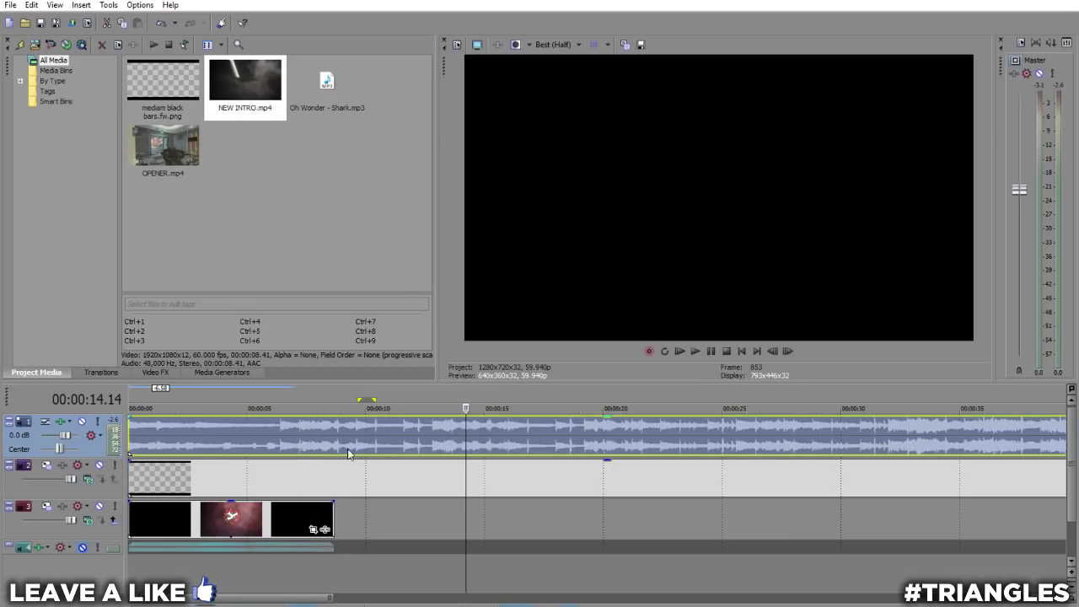
click(277, 448)
scroll(276, 448, up, 3)
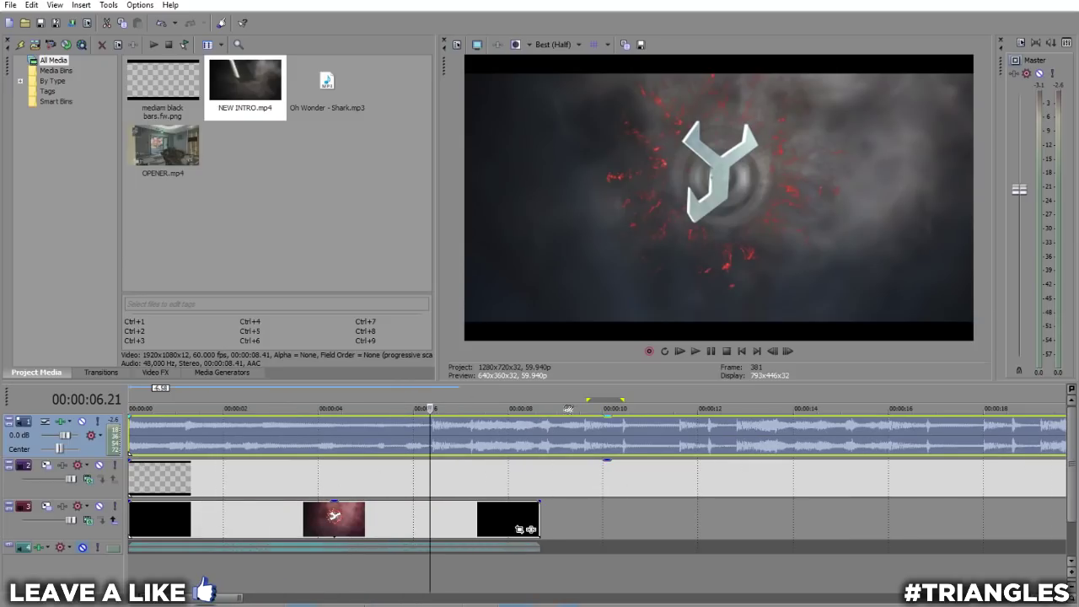
click(788, 352)
click(696, 352)
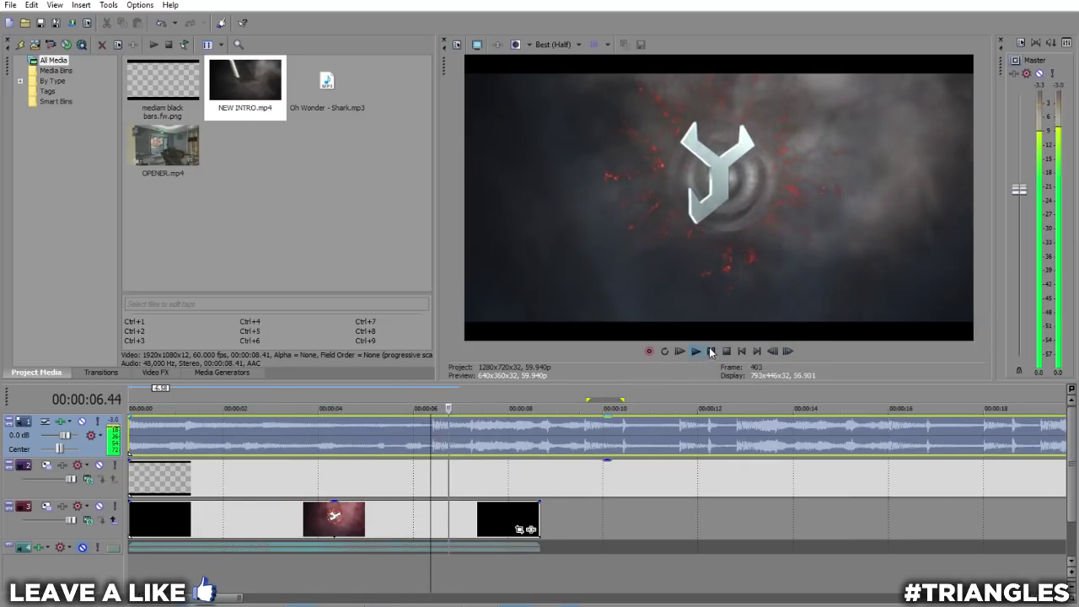
click(710, 350)
- Place timeline markers on the song's beats at 00:00:06.21 and 00:00:07.13
click(430, 451)
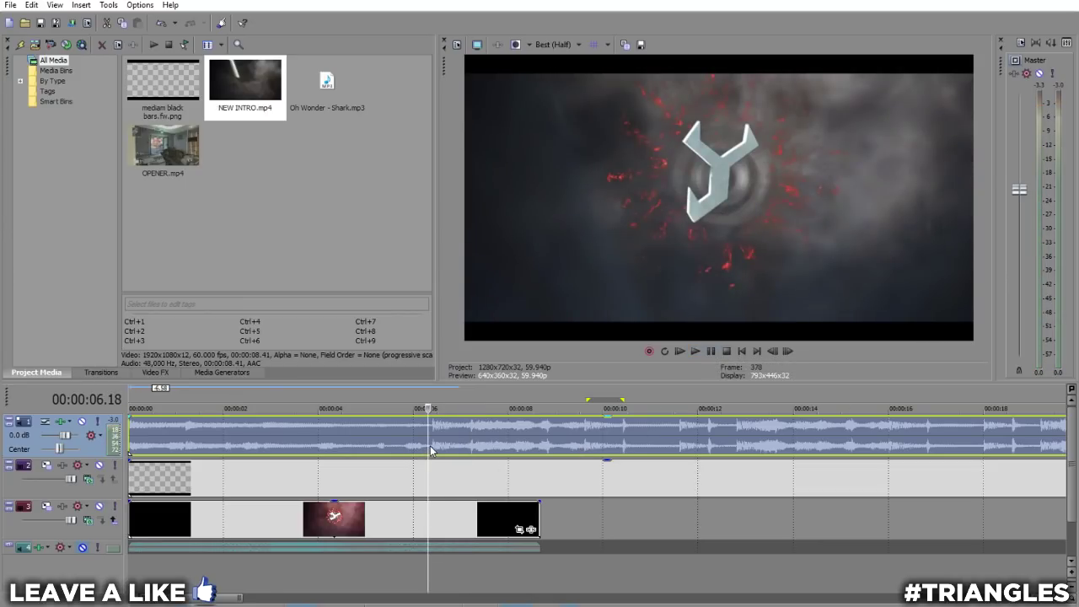
key(m)
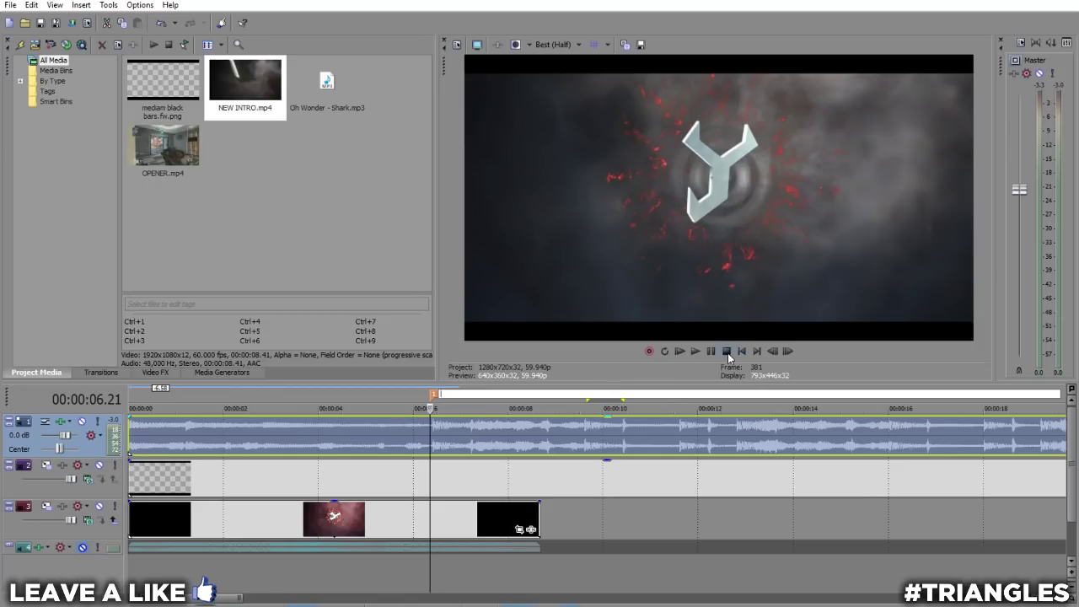
click(468, 450)
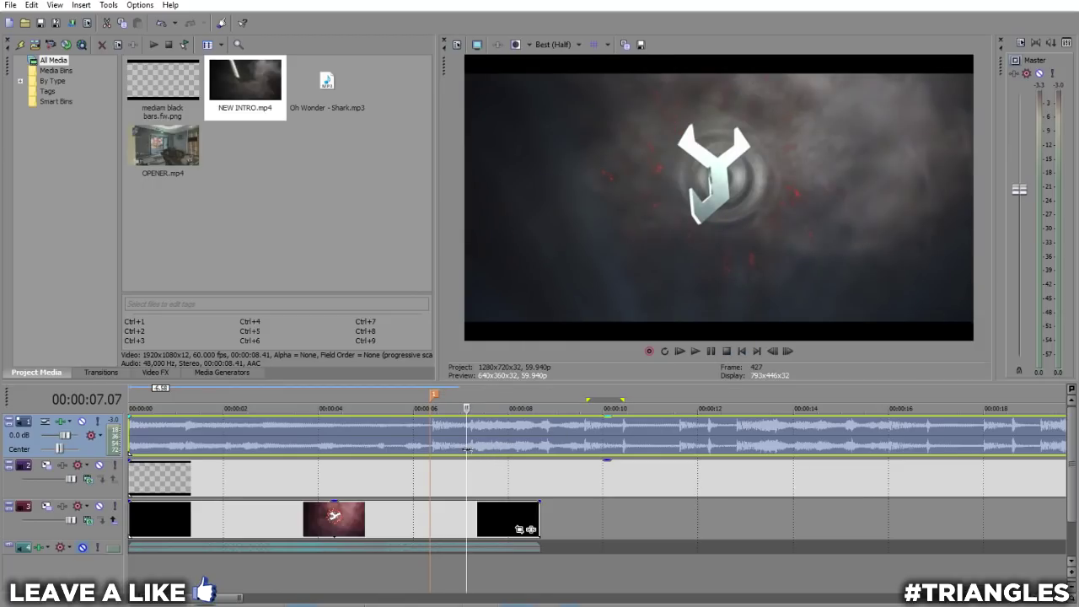
click(472, 452)
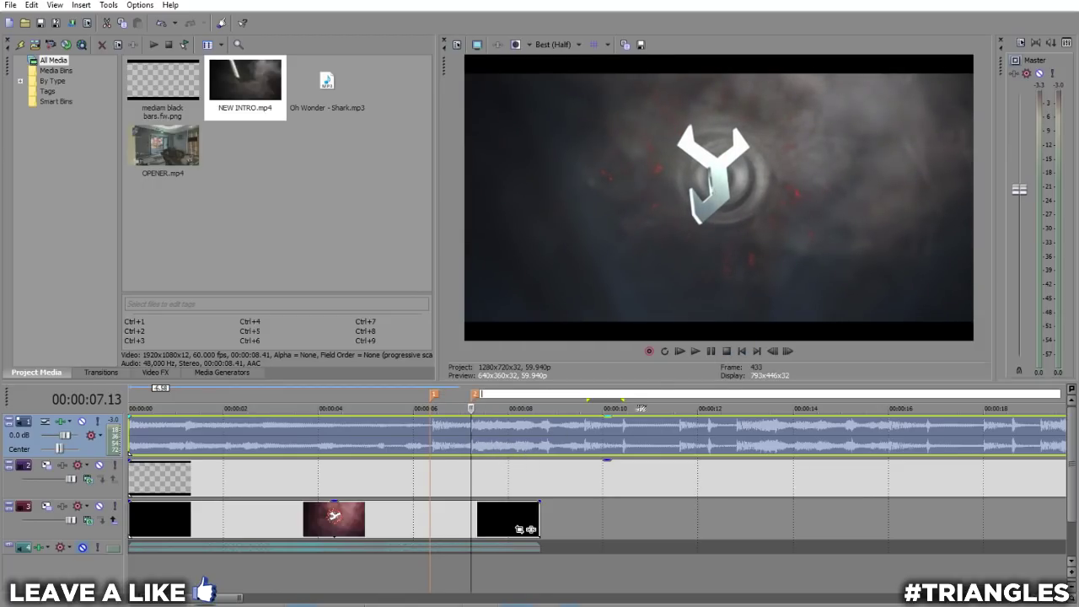
click(694, 351)
key(m)
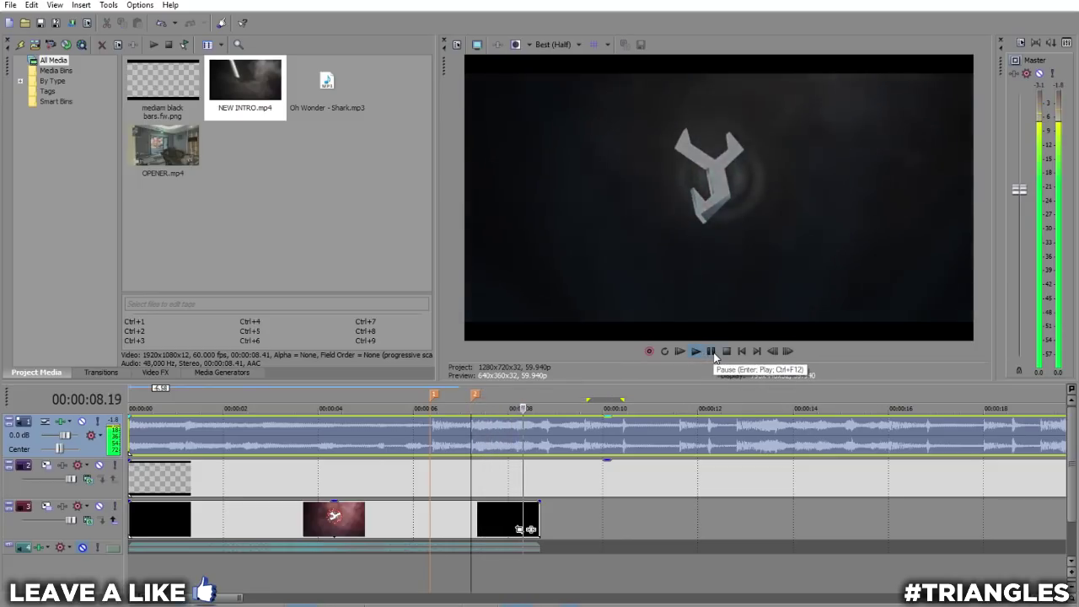
- Place a timeline marker on the song's beat just after the intro clip ends, at 00:00:08.48
click(711, 353)
click(540, 450)
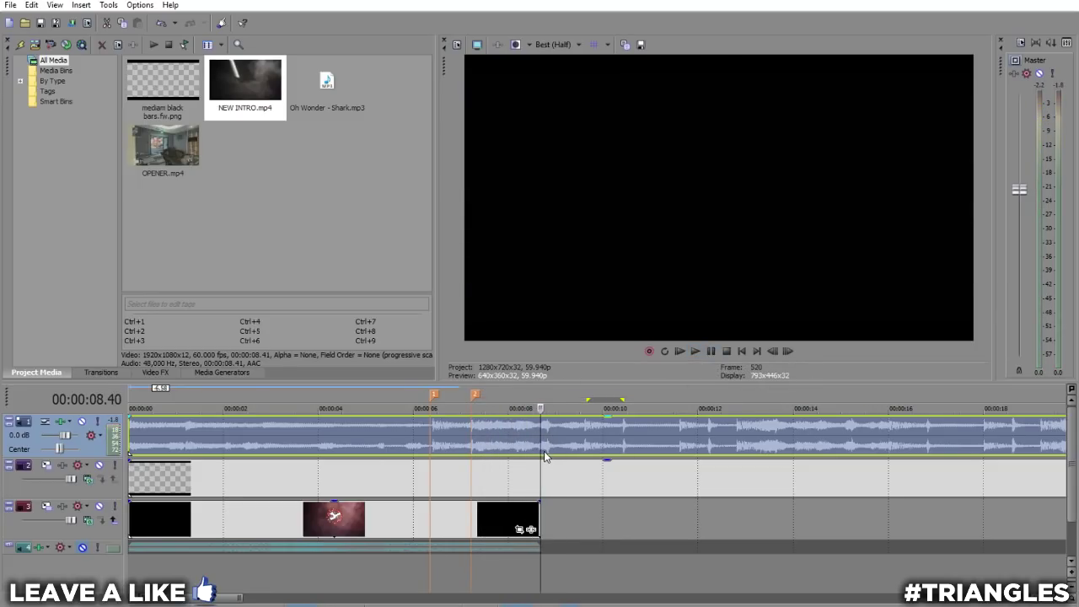
click(786, 350)
click(785, 350)
click(786, 350)
click(786, 351)
click(786, 351)
double_click(785, 350)
click(785, 351)
key(m)
- Place timeline markers on the song's next two beats, the second of them at 00:00:10.24
click(711, 350)
click(713, 351)
click(773, 356)
click(773, 356)
key(m)
click(707, 351)
click(711, 351)
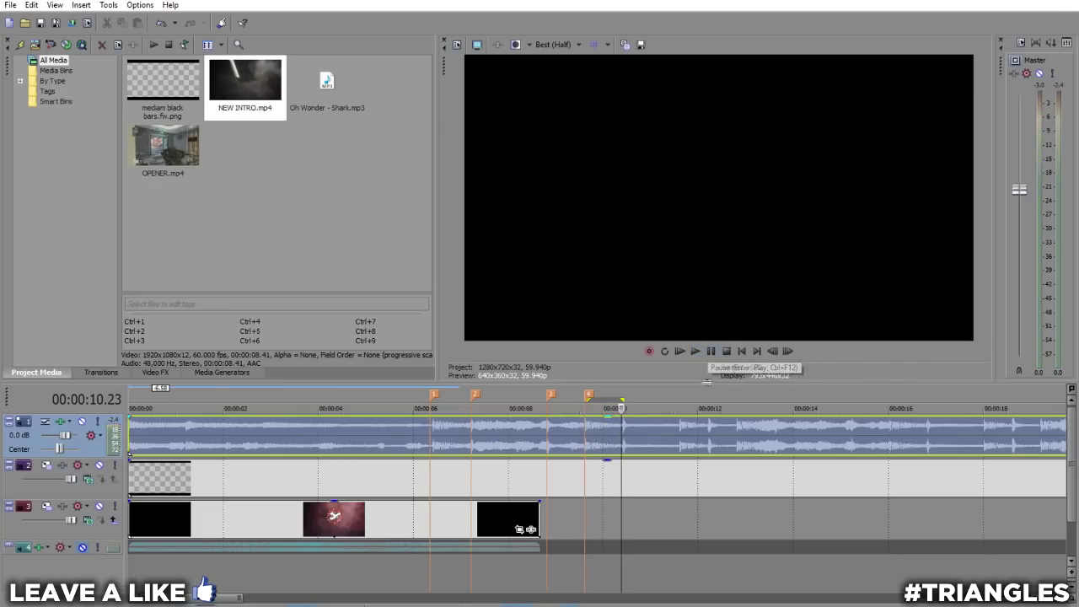
click(788, 351)
key(m)
scroll(590, 468, down, 5)
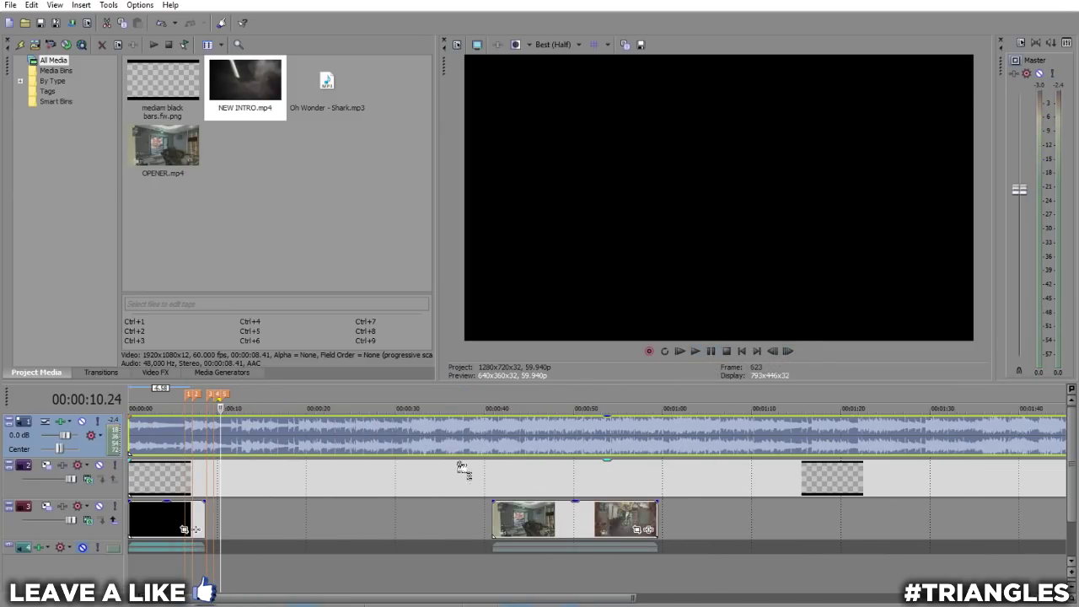
- Play the opening of the intro clip from the timeline start to judge how much to cut
scroll(254, 541, up, 3)
click(263, 526)
right_click(213, 529)
click(181, 521)
click(179, 523)
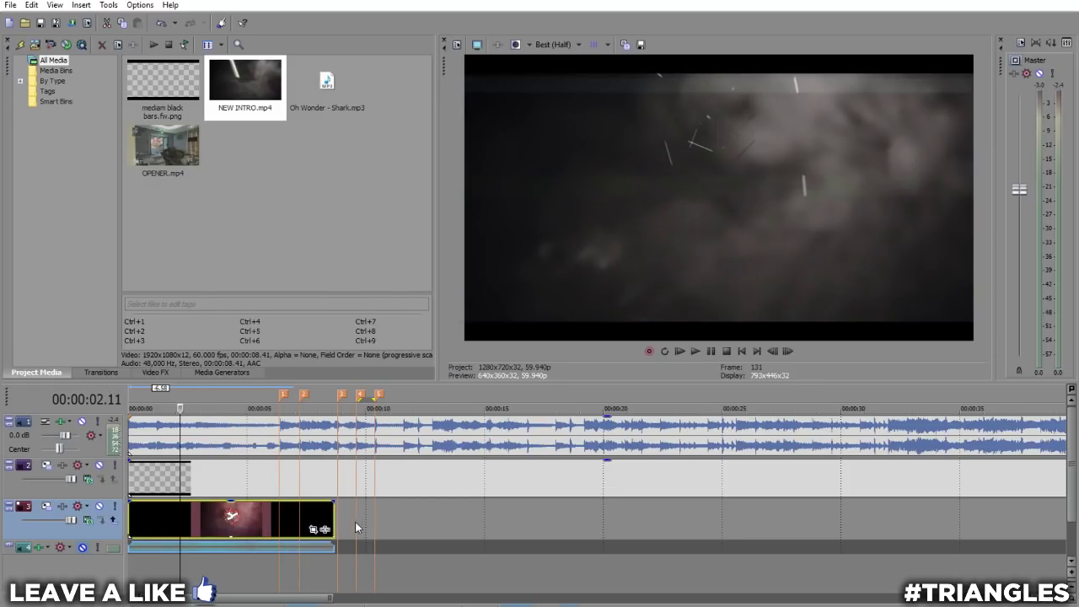
click(132, 525)
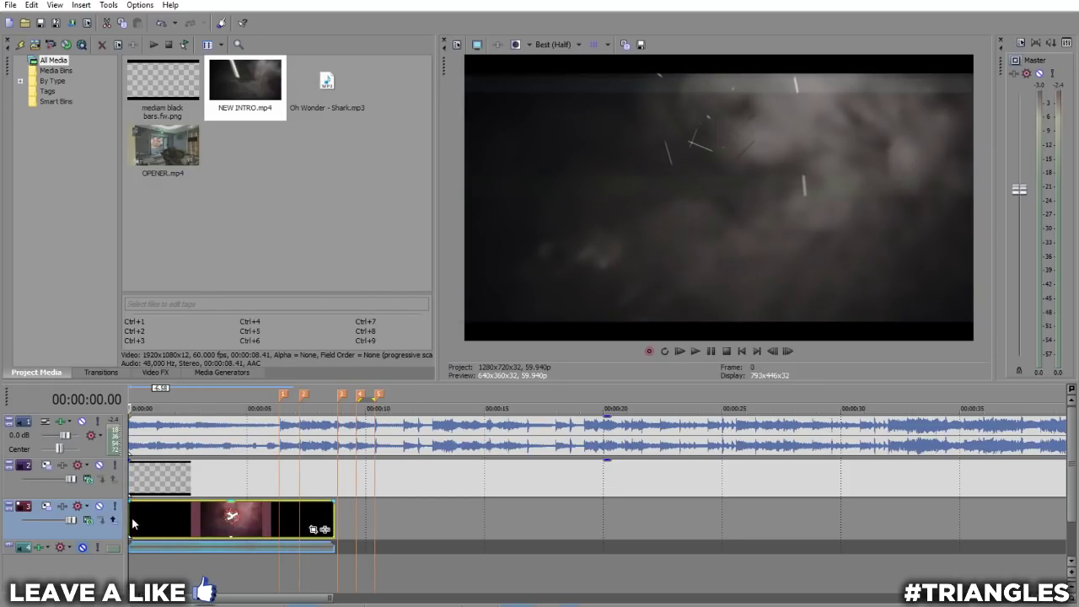
click(697, 351)
click(710, 351)
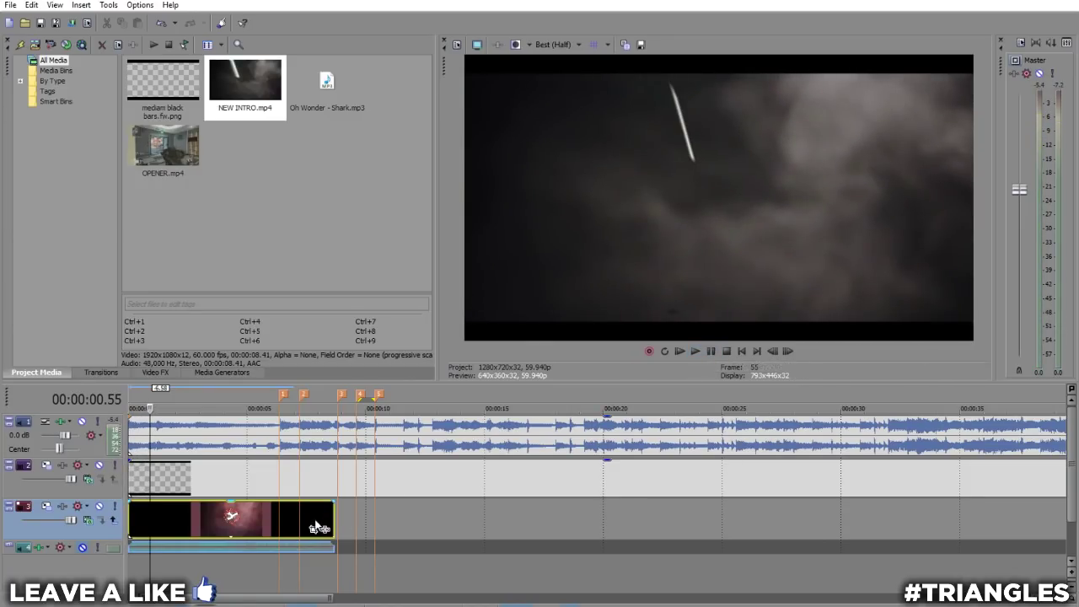
- Cut off the intro clip's opening up to 00:00:03.01 and move the remainder to the timeline start
drag(151, 523, 196, 528)
click(200, 529)
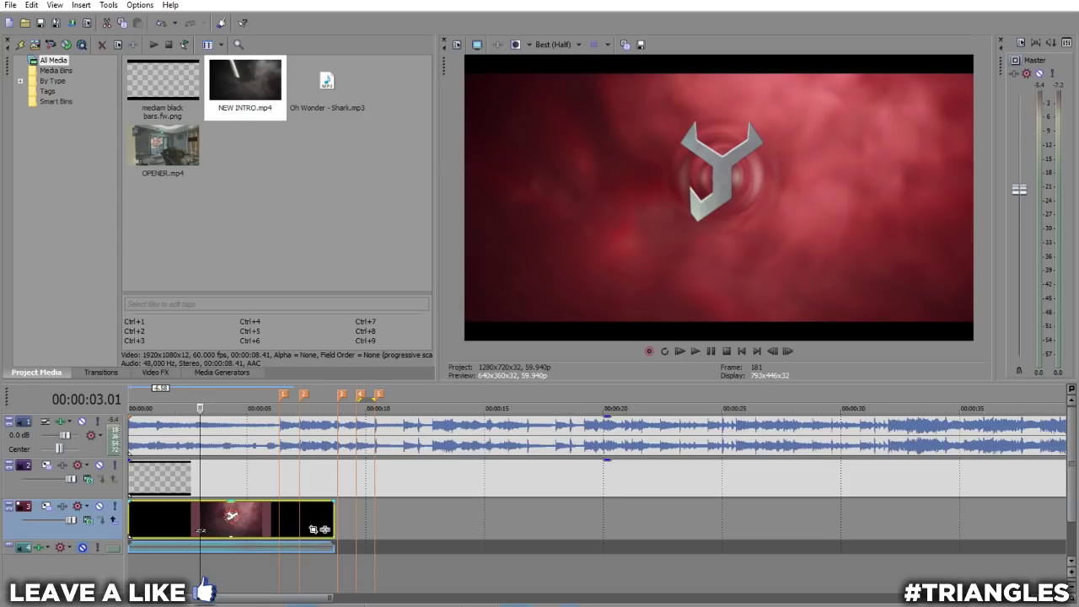
key(s)
click(181, 525)
key(Delete)
drag(236, 517, 138, 521)
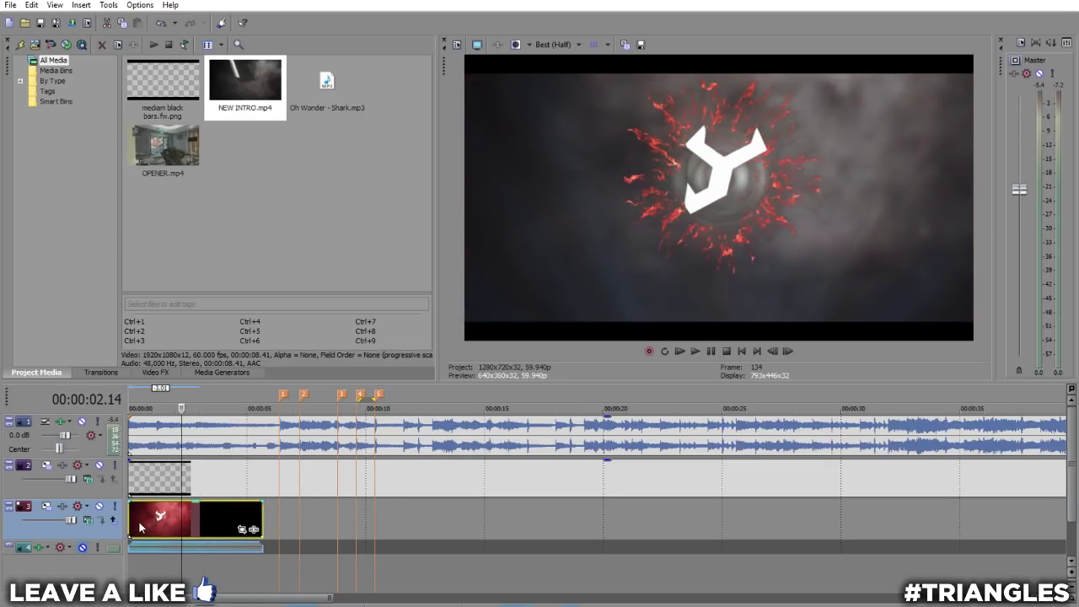
- Stretch the intro clip's end to the first beat marker and play the result
drag(261, 520, 278, 521)
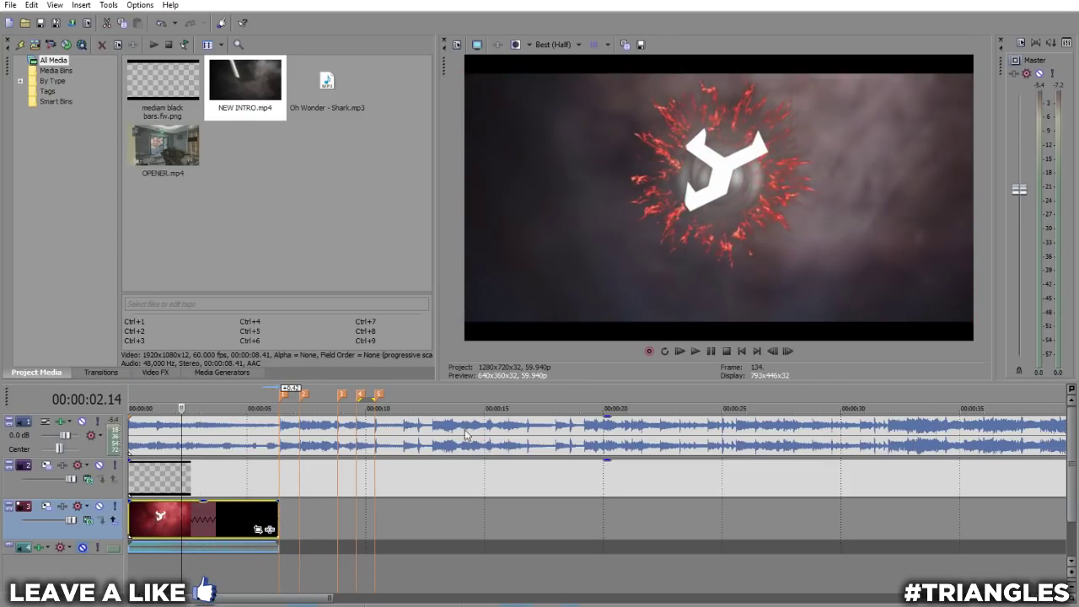
click(680, 351)
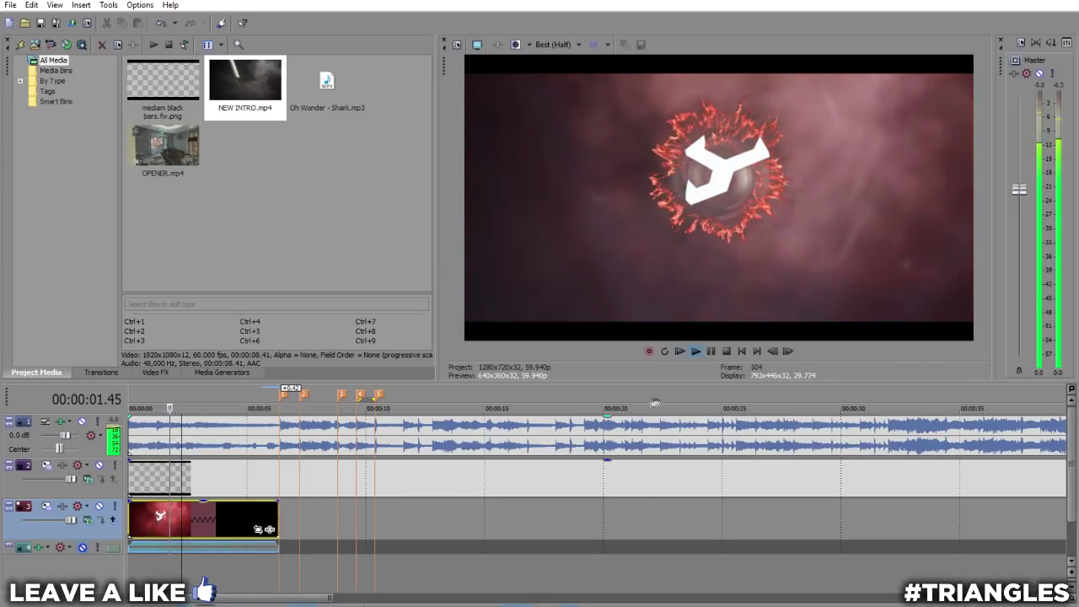
scroll(578, 493, down, 3)
scroll(532, 492, up, 2)
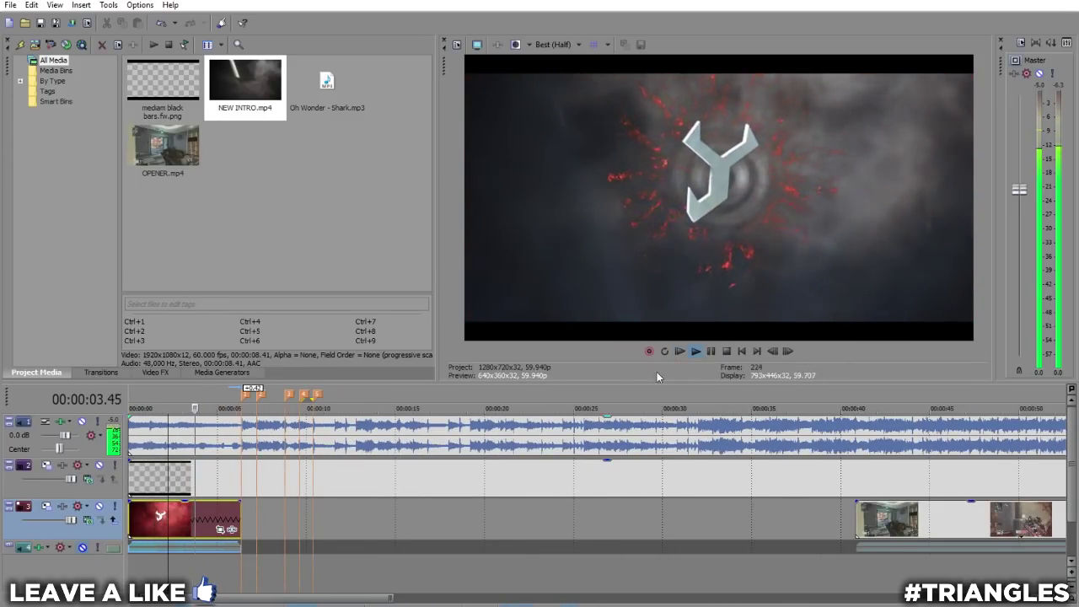
click(711, 352)
- Move the gameplay clip directly after the intro at the first marker and look through it for its first shot
drag(905, 523, 292, 531)
click(284, 520)
scroll(284, 519, up, 2)
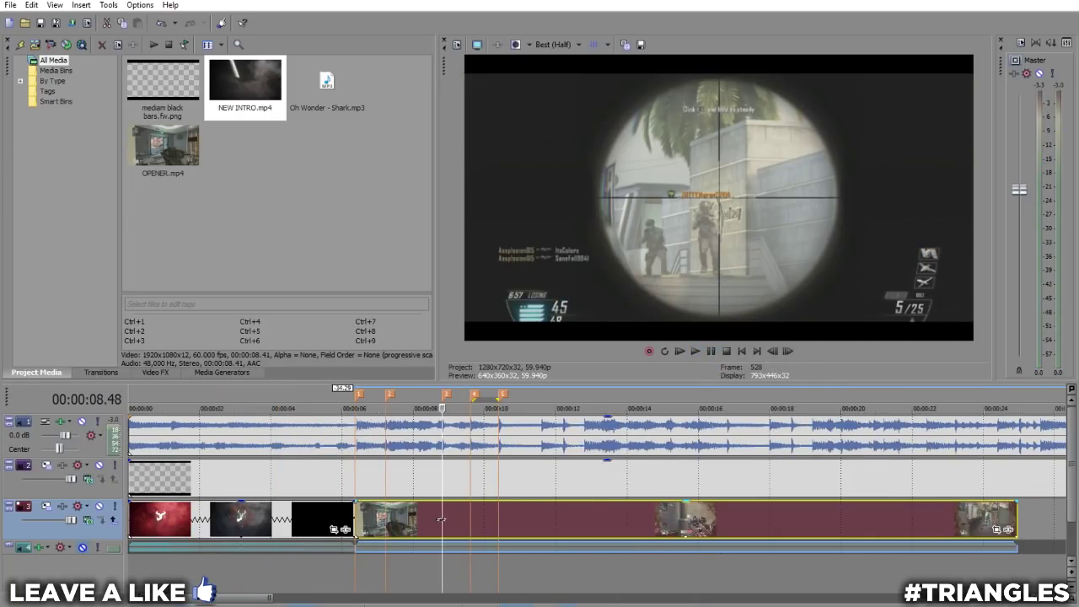
key(space)
click(386, 519)
drag(394, 519, 416, 525)
click(418, 524)
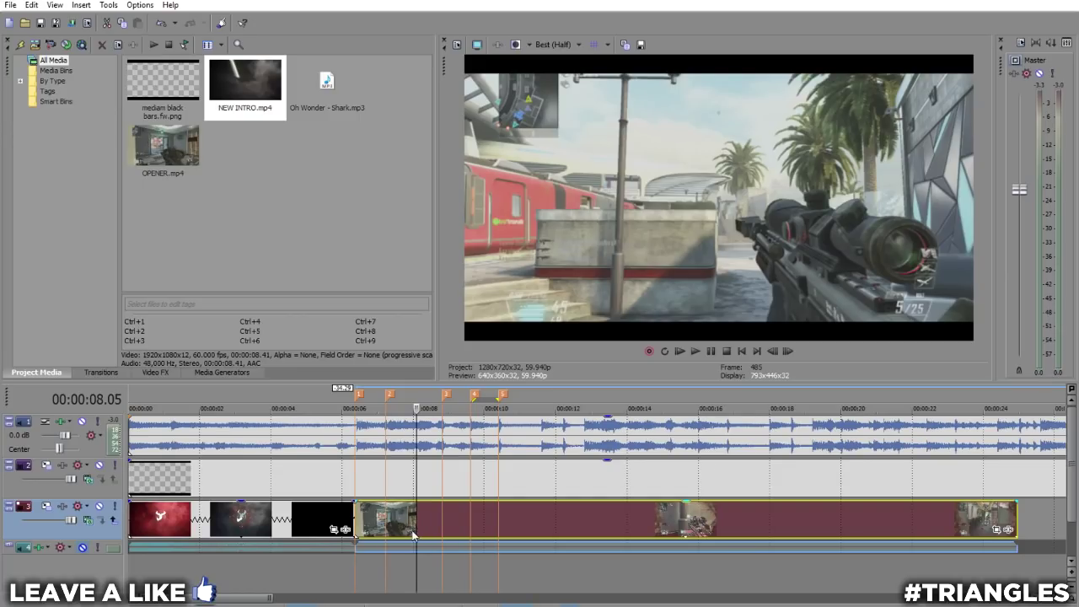
- Cut off the gameplay clip's opening up to 00:00:07.59 and move the remainder against the intro's end
click(771, 353)
click(771, 352)
click(771, 352)
click(772, 353)
click(772, 352)
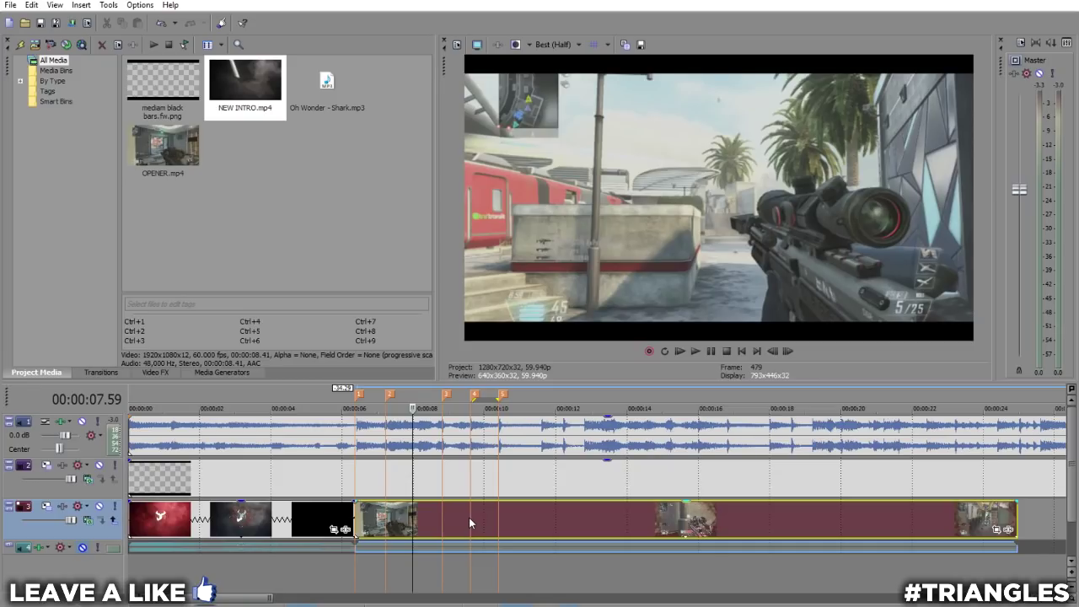
key(s)
click(397, 521)
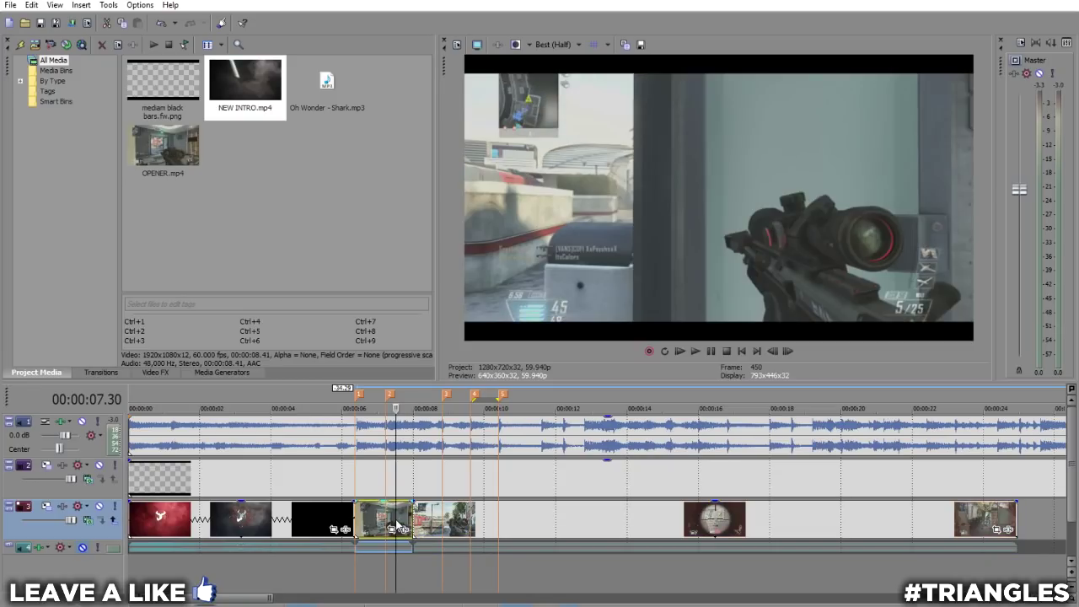
key(Delete)
drag(469, 521, 414, 517)
- Add a velocity envelope to the gameplay clip and set it to 50% forward velocity
click(386, 523)
scroll(394, 530, up, 1)
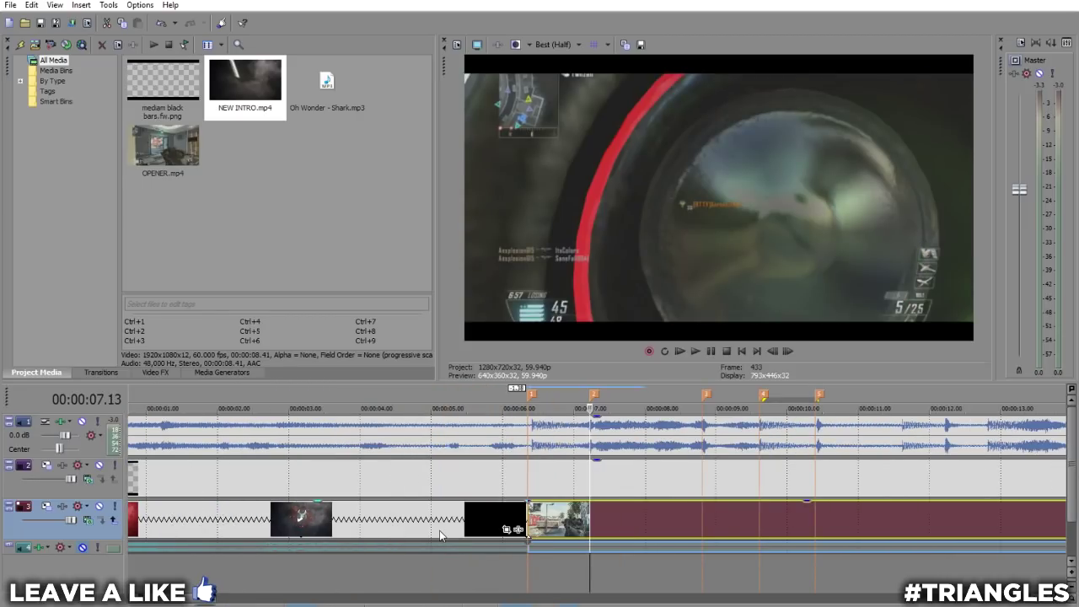
right_click(588, 529)
mouse_move(663, 392)
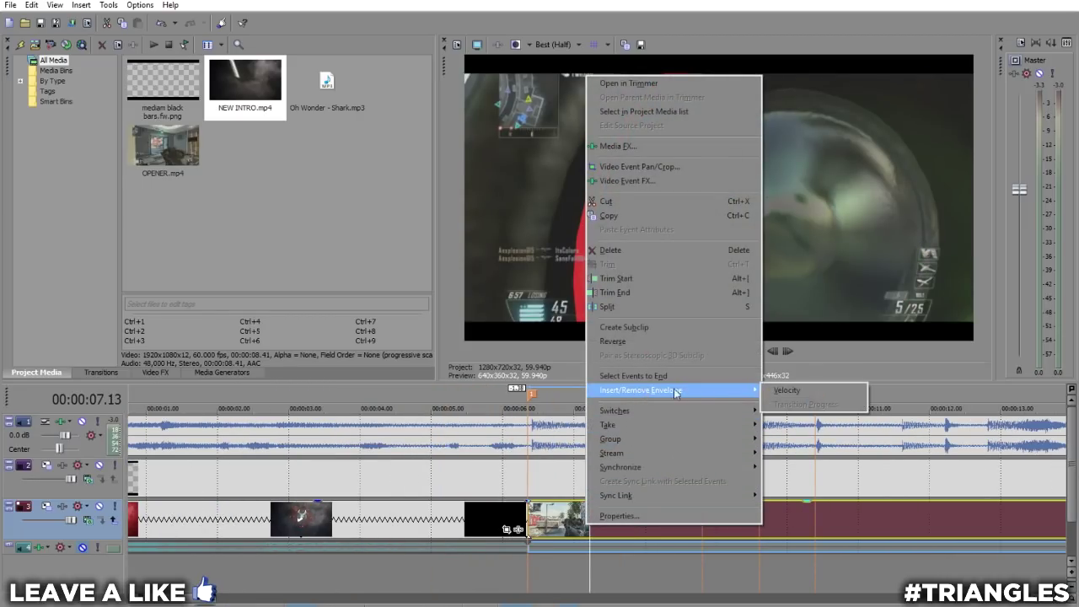
click(775, 391)
right_click(533, 527)
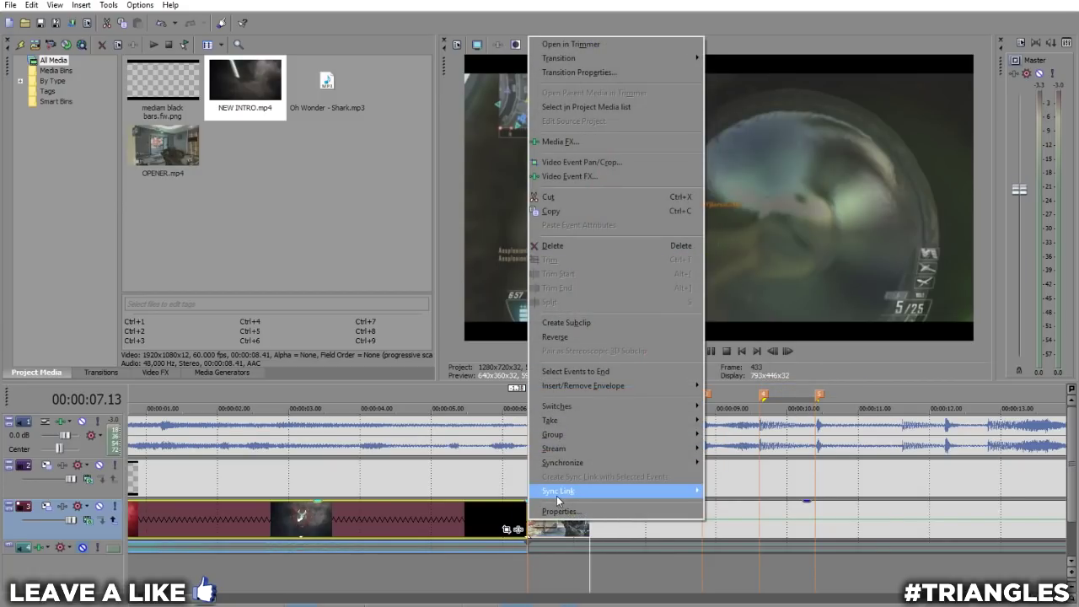
click(549, 529)
right_click(527, 529)
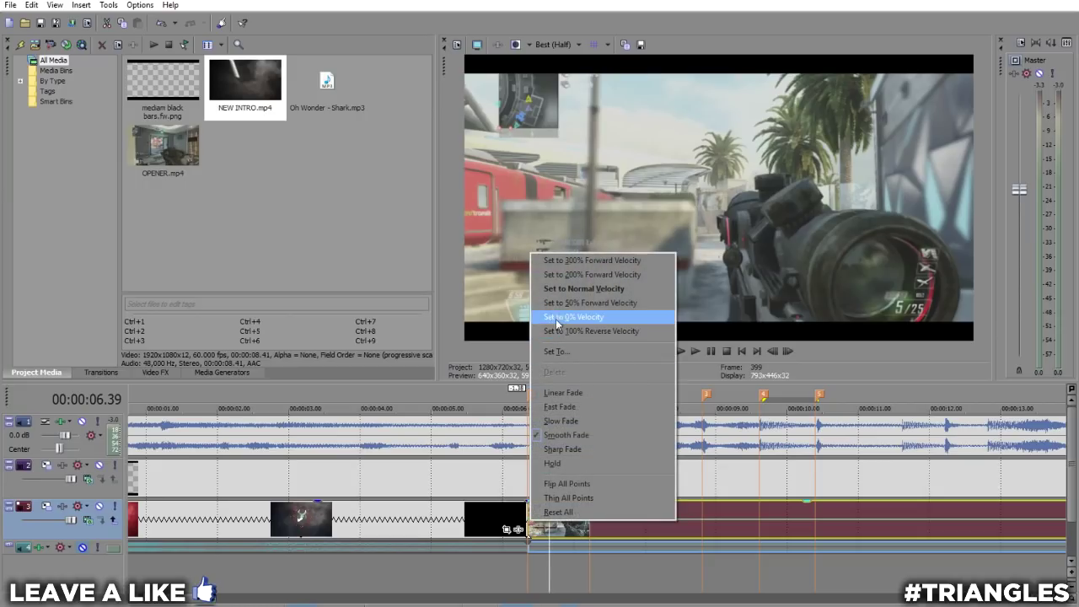
click(602, 299)
- Play the slowed gameplay clip from the intro's end and slip its footage by about 0.16 against the second marker
click(591, 522)
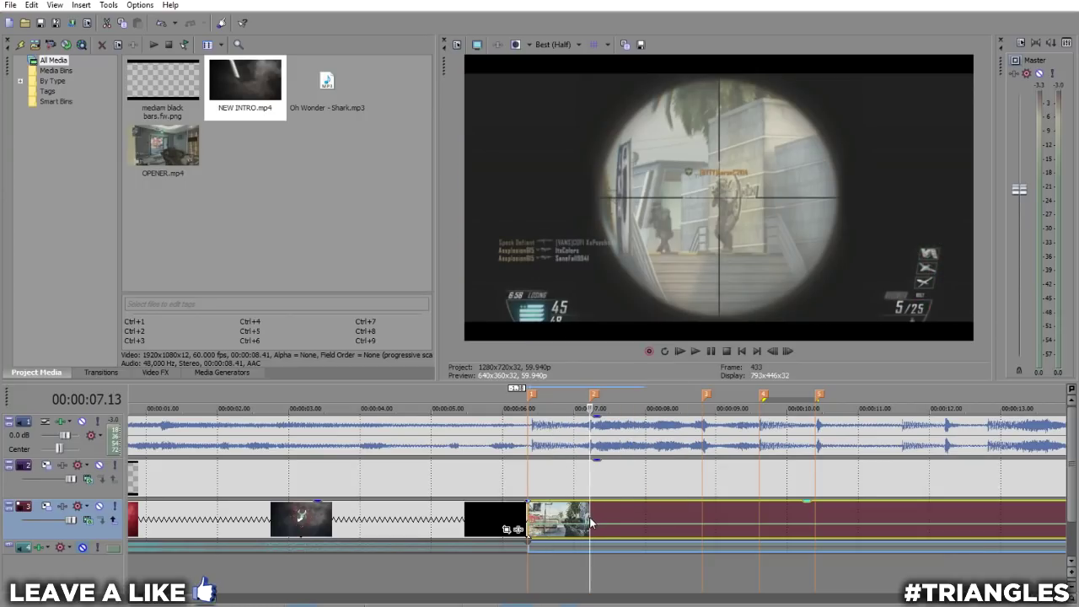
click(524, 409)
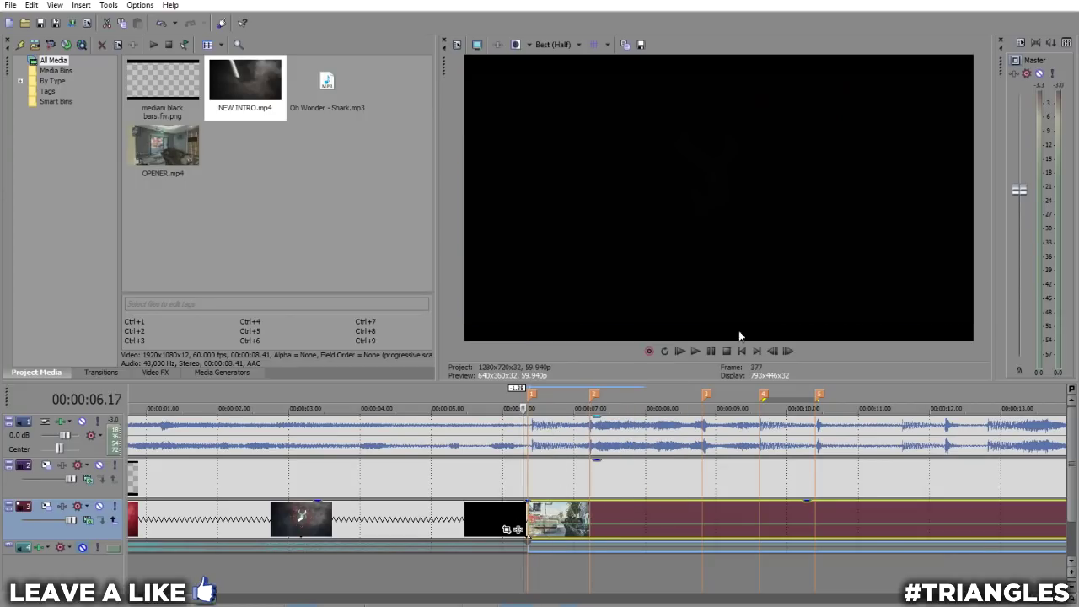
click(697, 352)
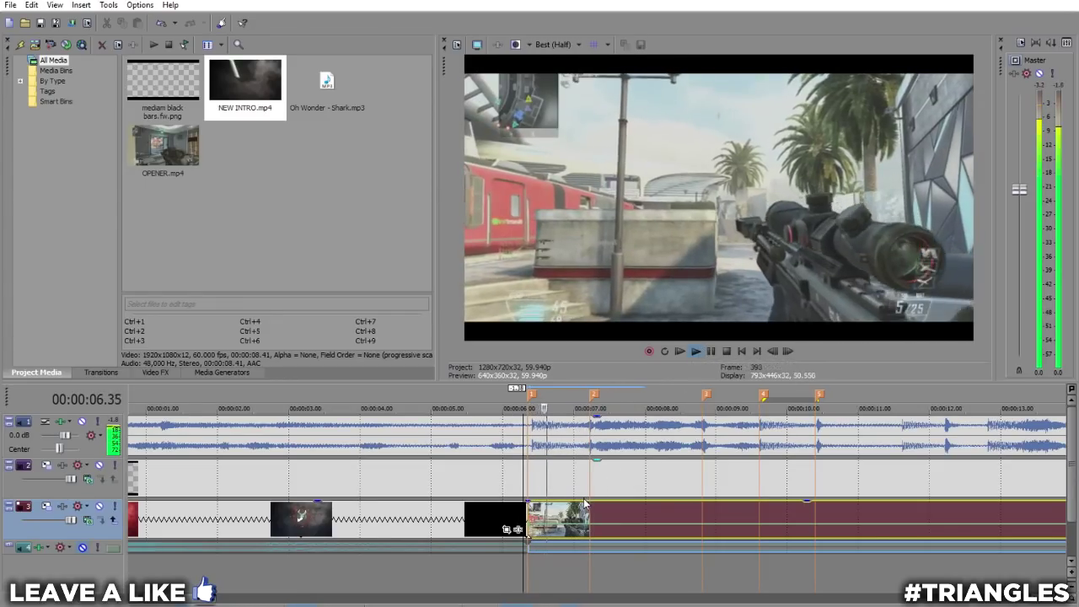
click(585, 529)
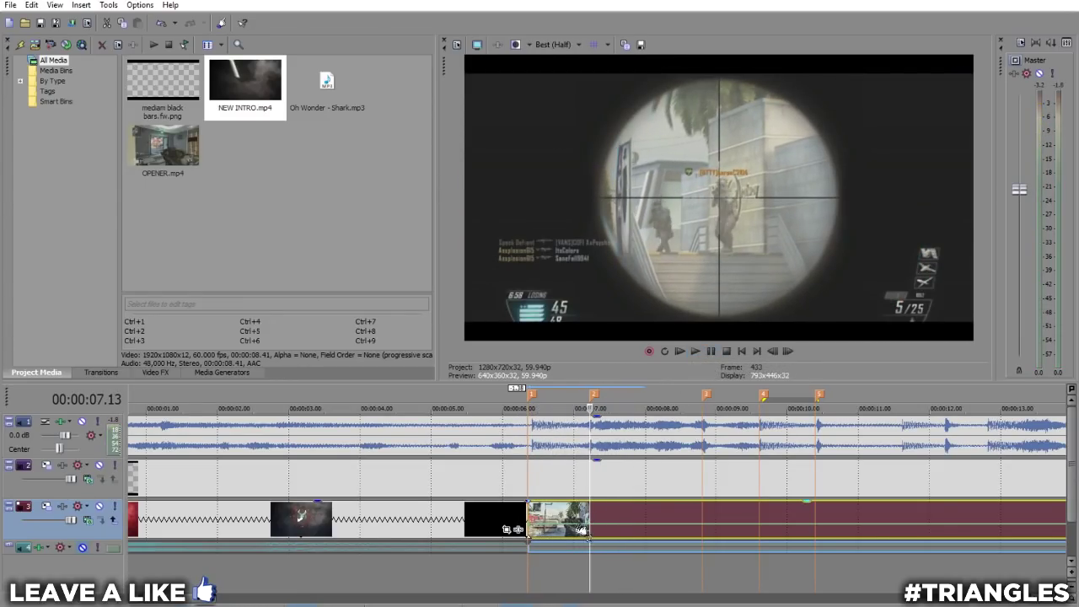
mouse_move(530, 520)
mouse_down()
mouse_move(550, 521)
mouse_move(535, 519)
mouse_up()
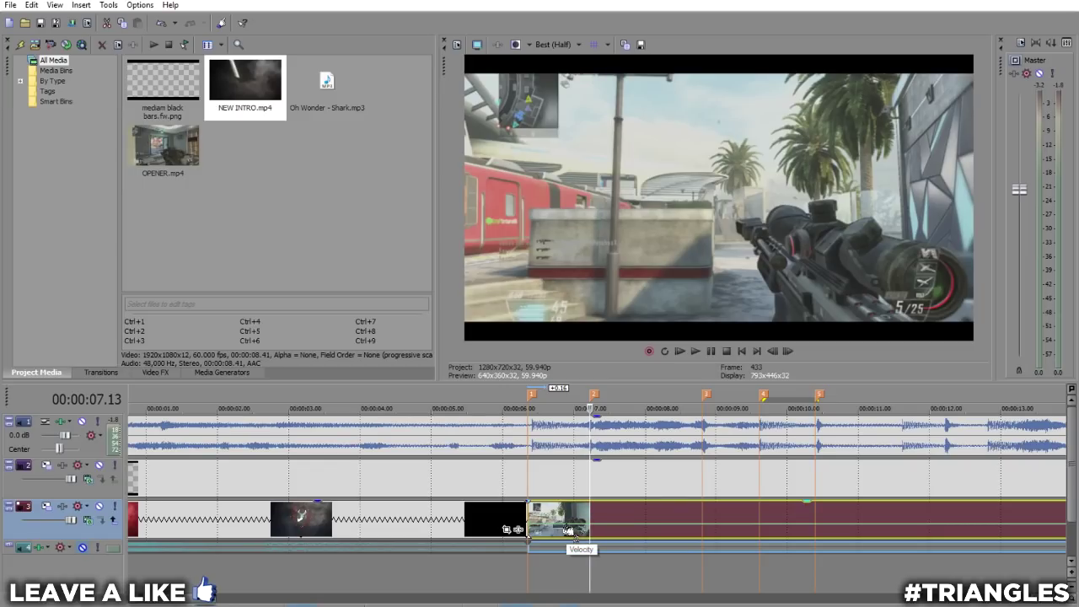
- Add velocity points at 00:00:06.53 and 00:00:07.14 on the gameplay clip and raise the second to the envelope's maximum
click(566, 530)
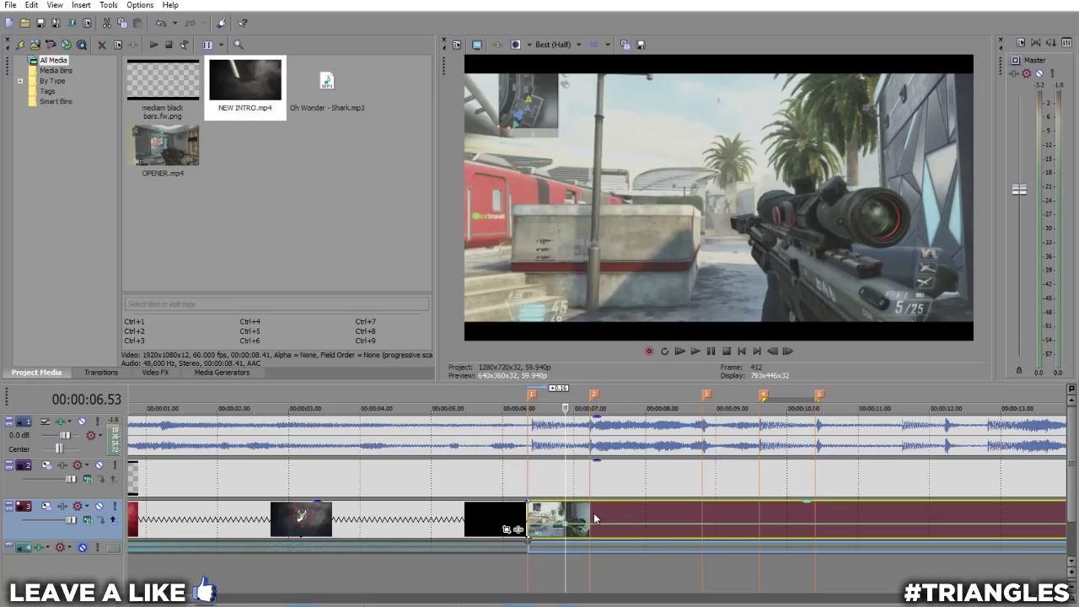
click(593, 531)
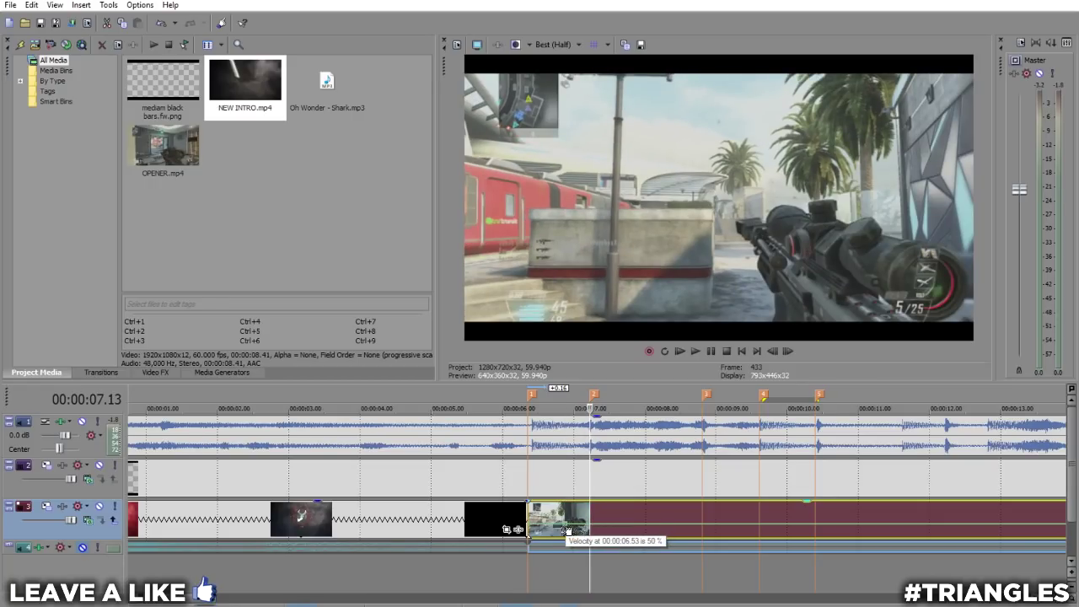
click(566, 531)
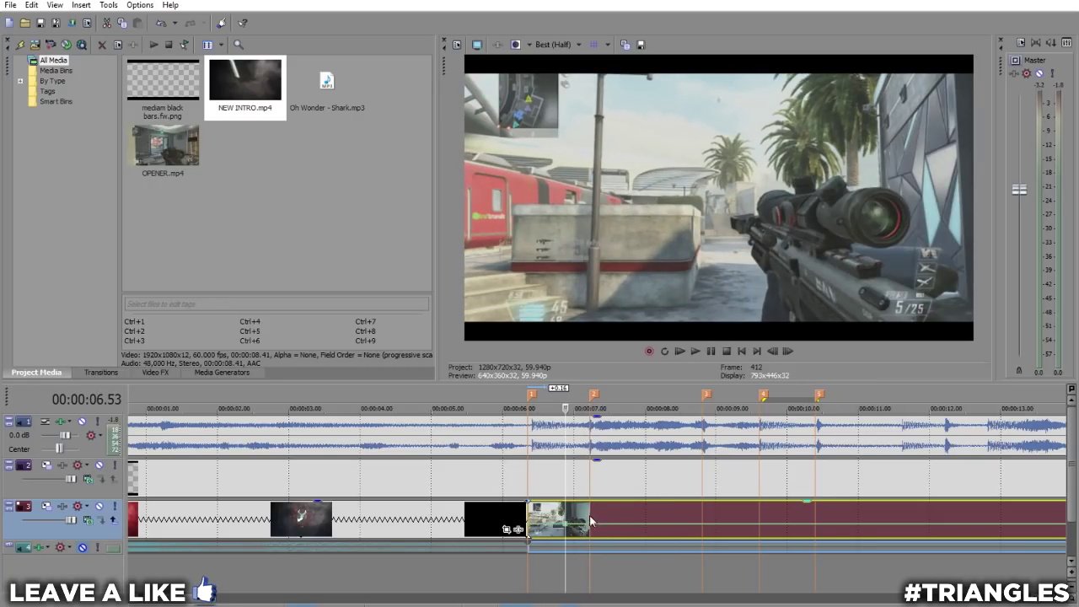
click(593, 531)
click(593, 532)
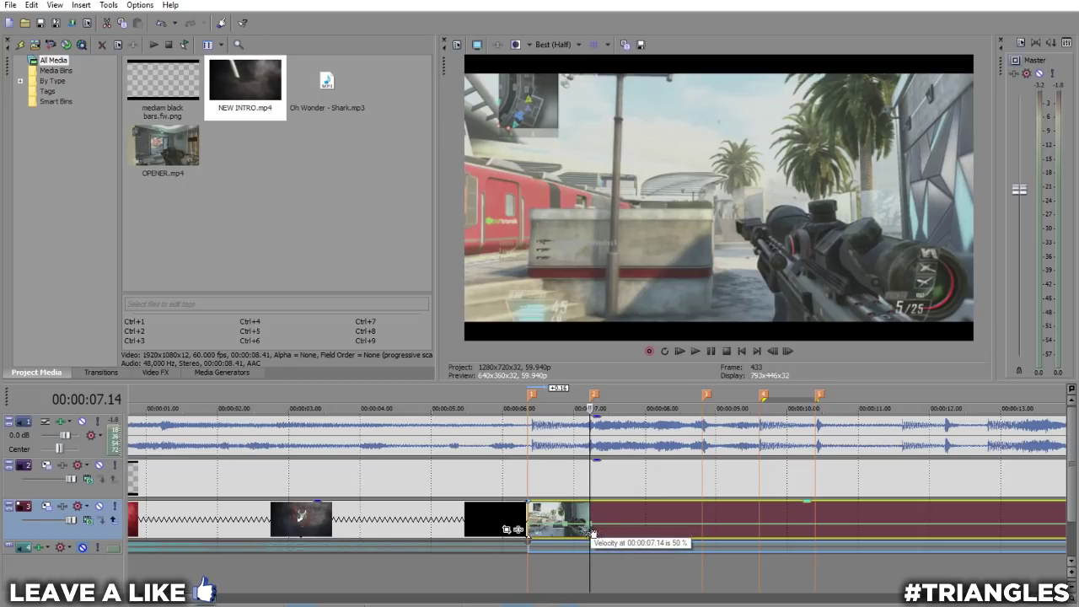
drag(592, 531, 594, 512)
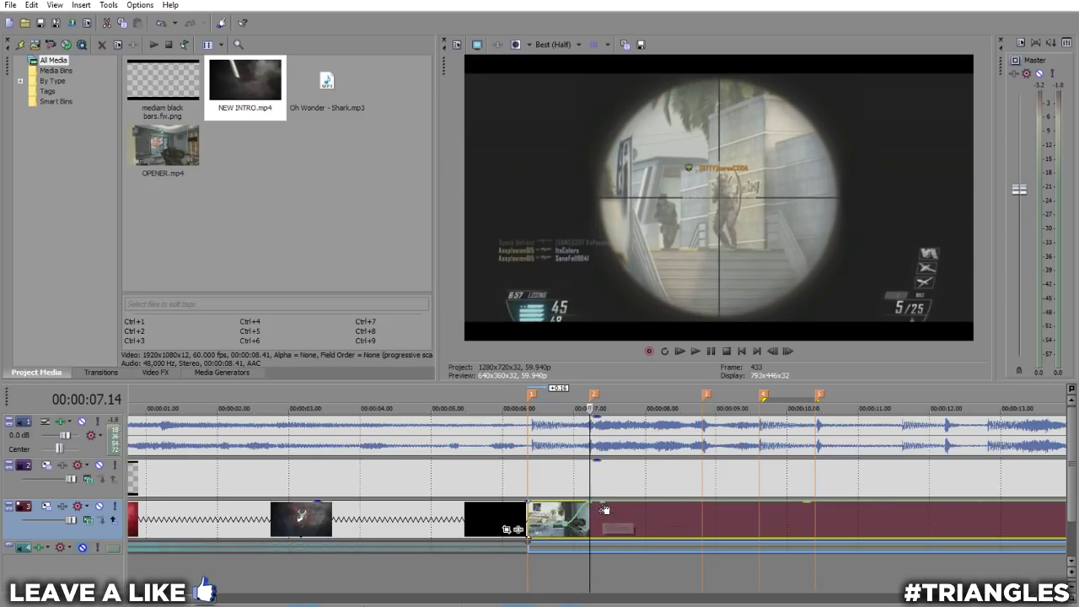
- Add a velocity point at 00:00:07.25 set to 50% forward velocity, and play the speed ramp
click(604, 510)
right_click(605, 510)
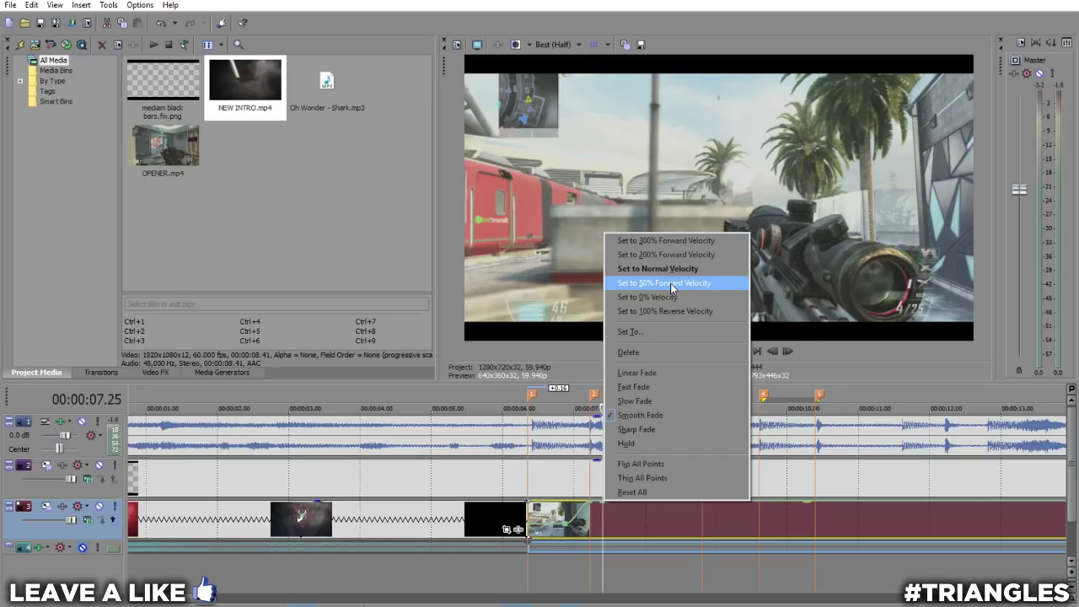
click(672, 285)
click(546, 588)
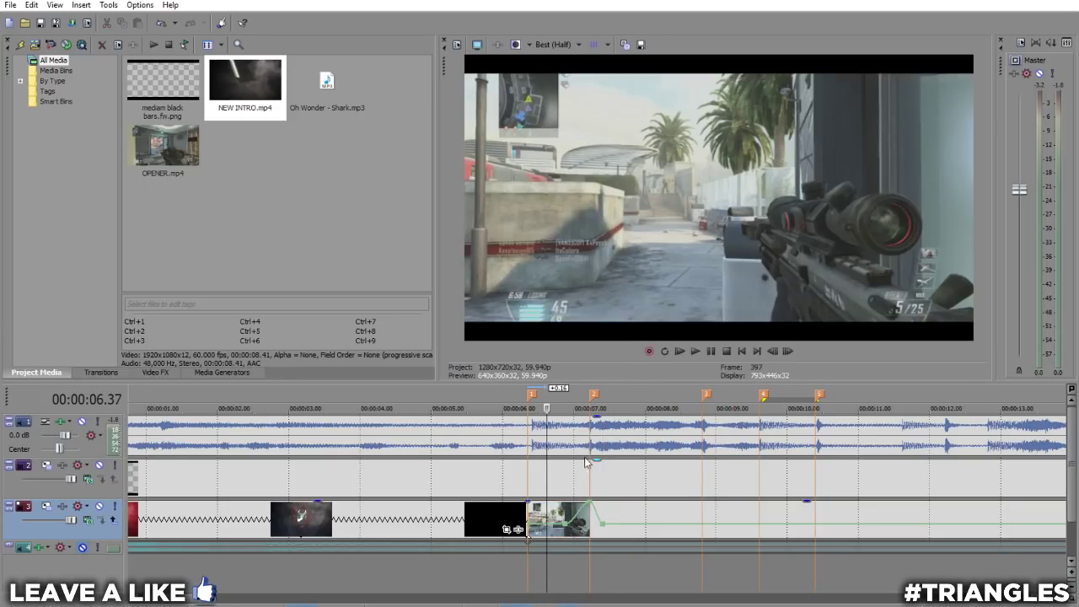
click(689, 352)
click(698, 354)
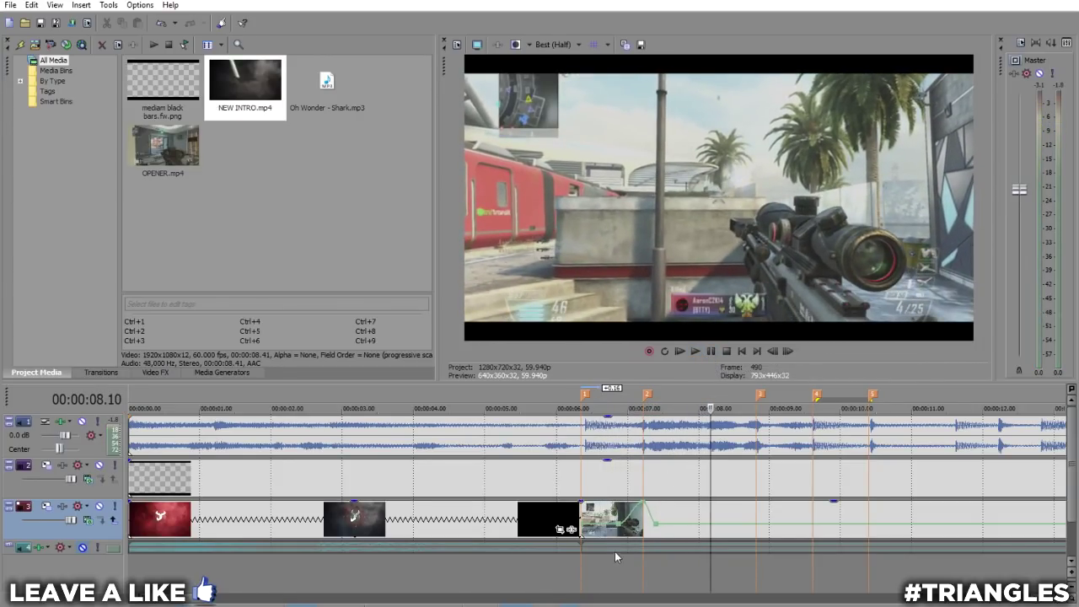
- Slip the gameplay footage by about 0.05 to align the shot with the second marker, and play the section
click(642, 530)
mouse_move(619, 531)
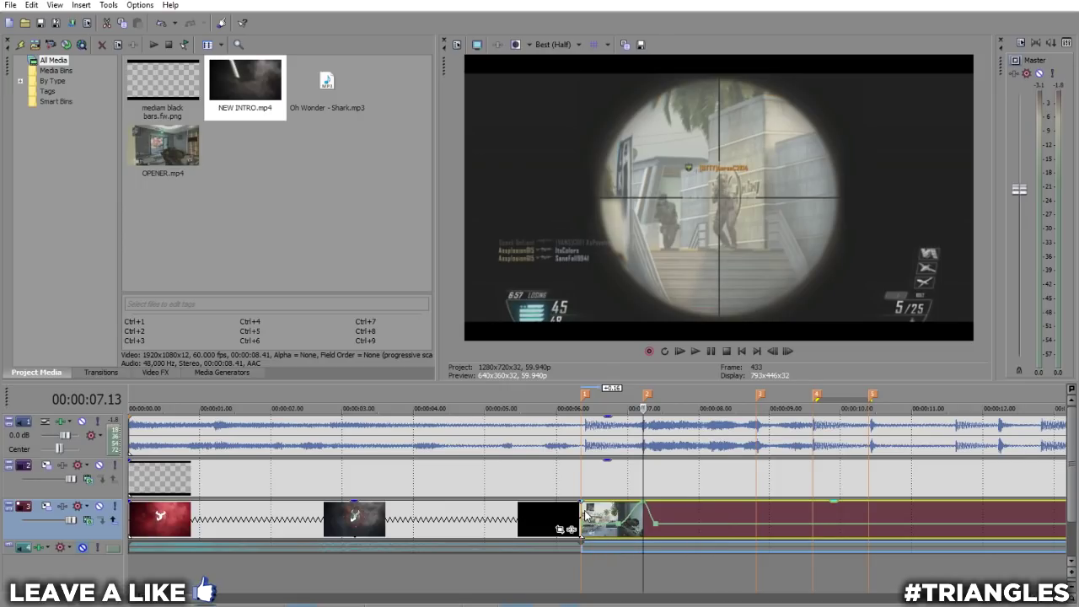
drag(587, 510, 589, 510)
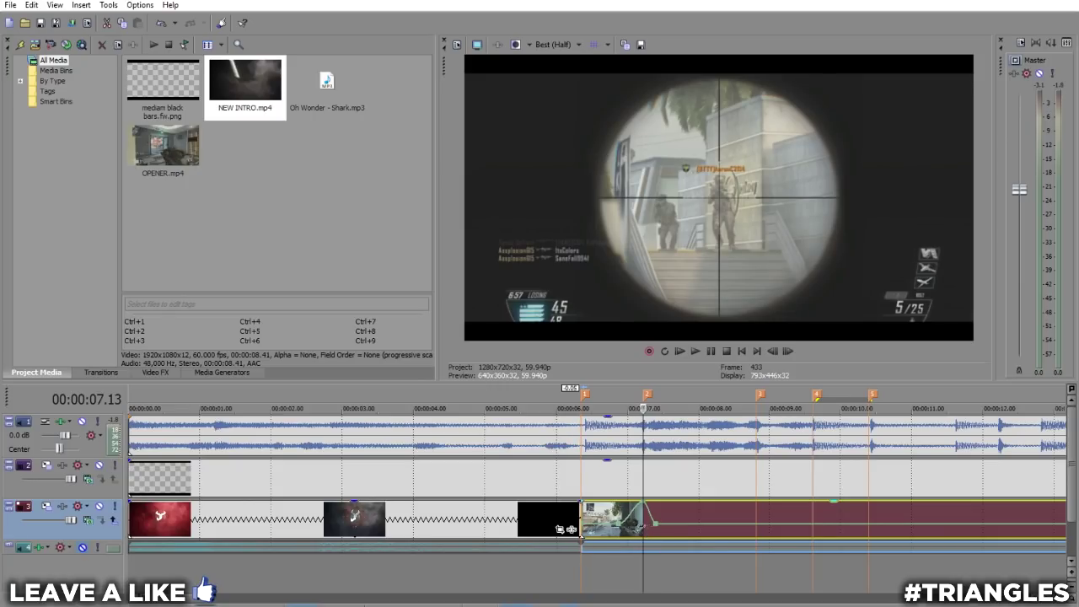
click(696, 353)
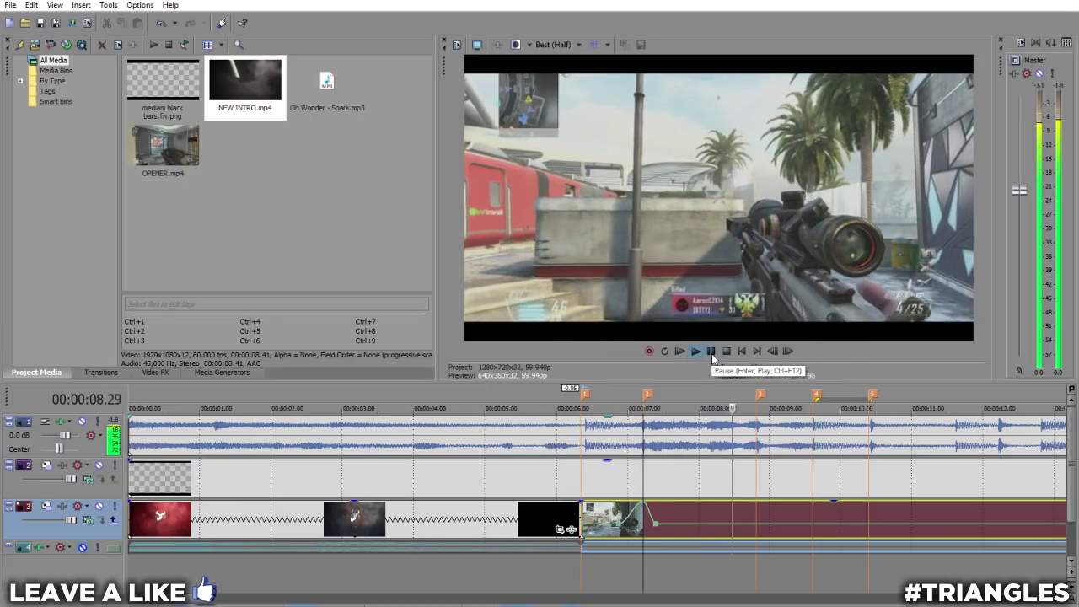
- Play from the first marker, add velocity points at 00:00:08.12 and the third marker (00:00:08.48), and raise the latter to maximum
scroll(613, 585, down, 3)
click(437, 586)
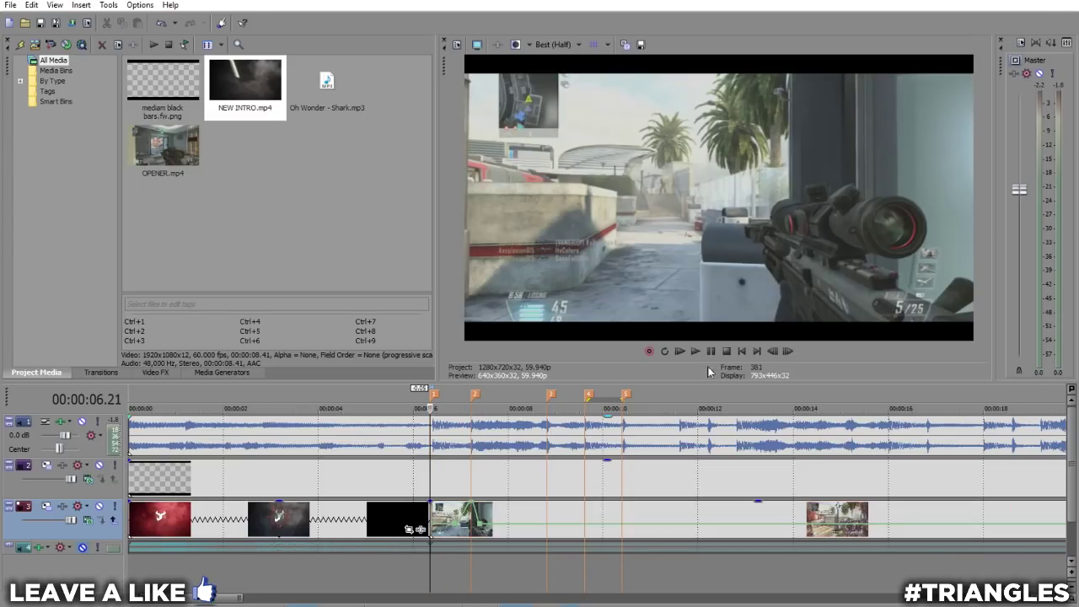
click(701, 348)
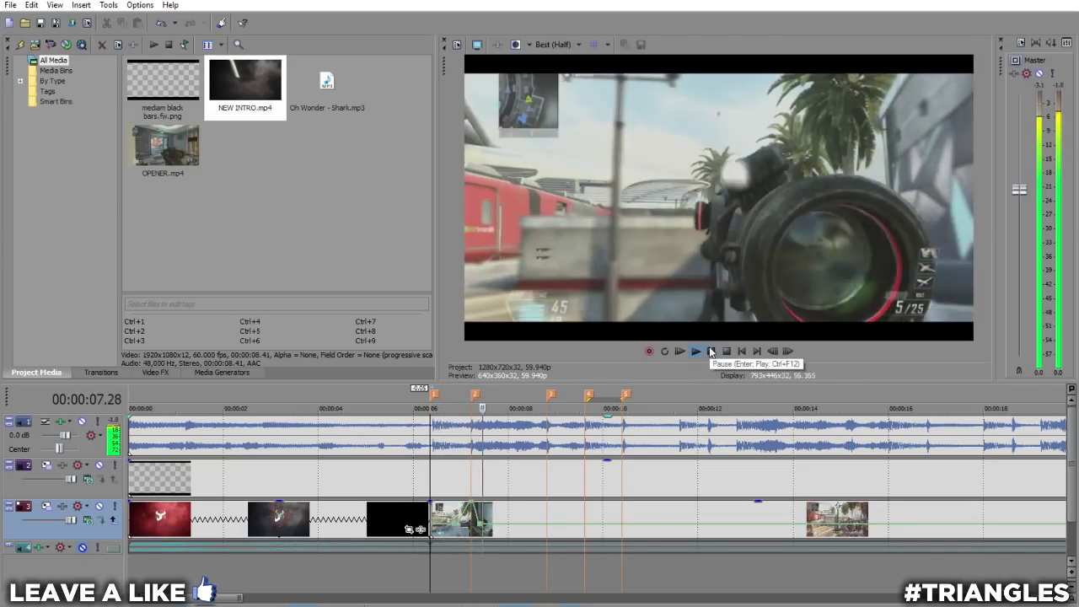
click(710, 351)
scroll(536, 544, up, 3)
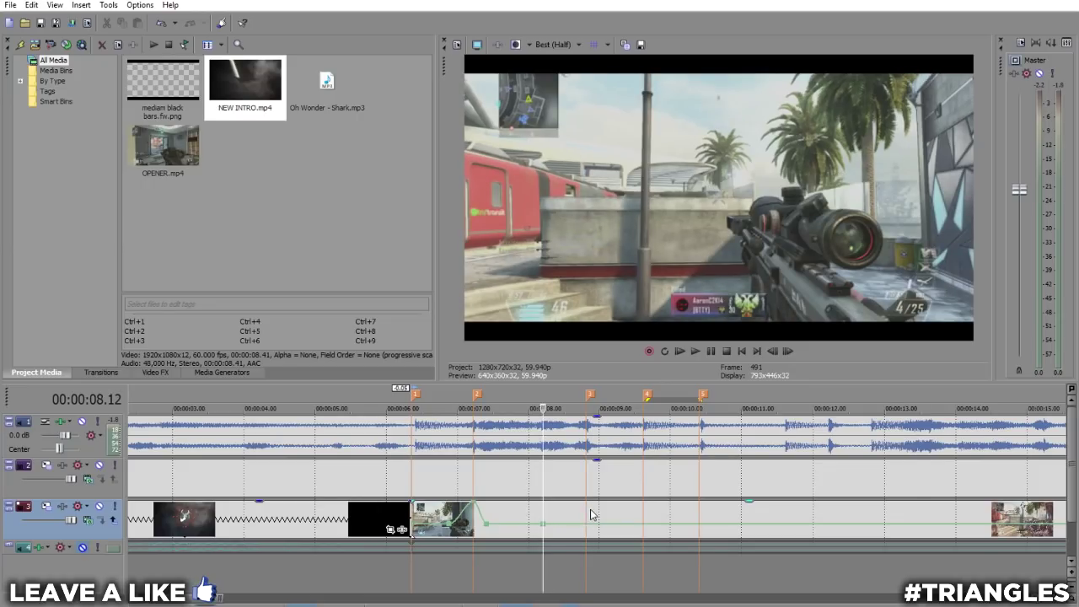
double_click(544, 526)
drag(591, 531, 587, 517)
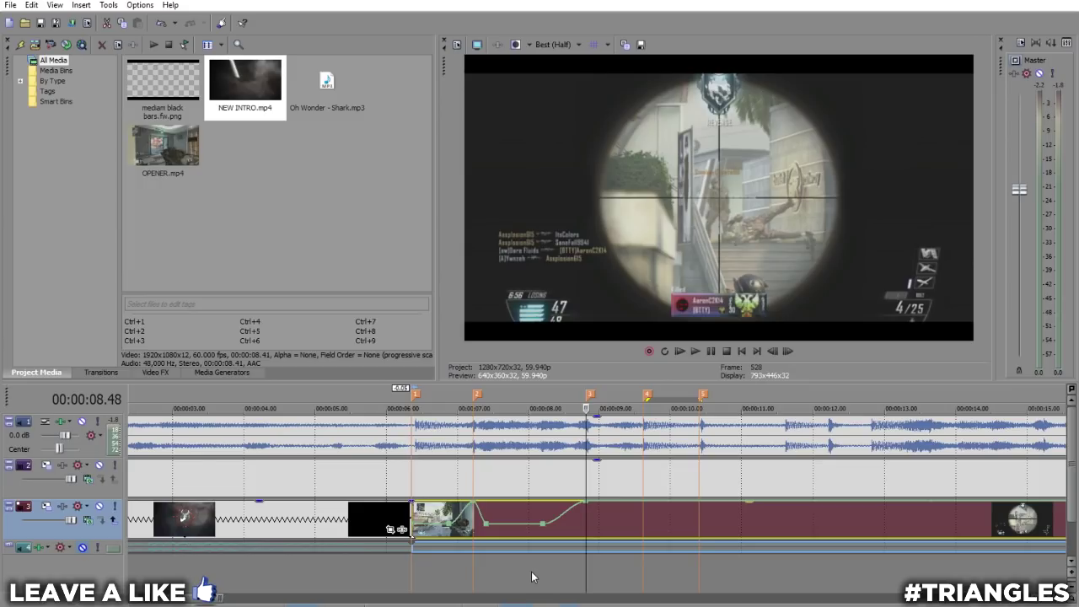
- Add a velocity point just after the third marker, drop it back to the slow speed, and play the ramp
double_click(600, 502)
right_click(601, 502)
click(649, 282)
click(588, 511)
click(520, 511)
click(697, 351)
key(space)
key(space)
click(709, 352)
- Add velocity points around the fourth marker, raising the one on the marker and slowing the one after it, and play
double_click(630, 524)
double_click(643, 523)
drag(643, 523, 644, 508)
double_click(657, 508)
right_click(657, 509)
click(705, 291)
click(619, 511)
click(696, 351)
click(711, 352)
- Build a velocity peak at the fifth marker (00:00:10.24) with a slow point on either side, and play the section
click(700, 564)
double_click(681, 524)
double_click(699, 525)
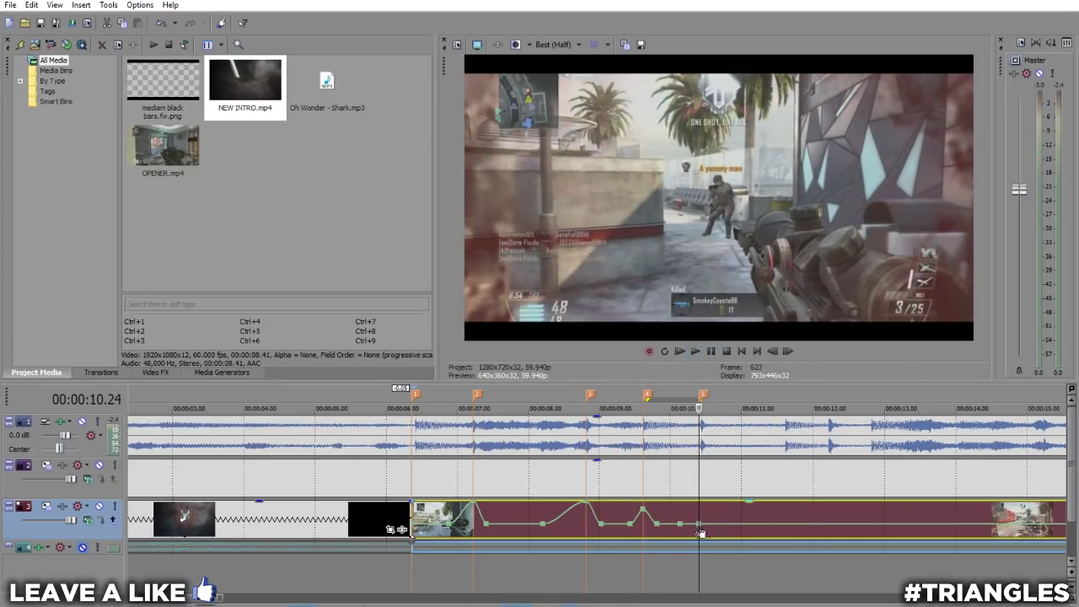
mouse_move(699, 524)
mouse_down()
mouse_move(699, 503)
mouse_move(703, 523)
mouse_up()
click(695, 350)
click(711, 351)
click(715, 565)
right_click(704, 523)
click(730, 305)
click(677, 547)
click(697, 351)
click(710, 351)
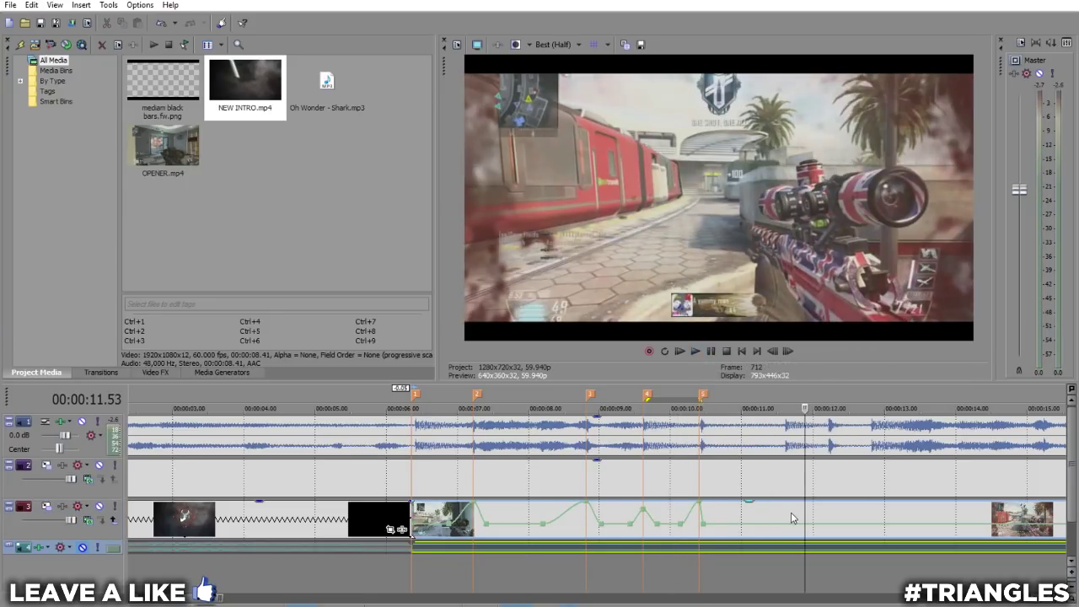
- Place timeline markers on the song's next three beats after the fifth marker, the last one at 00:00:12.49
click(783, 511)
click(788, 352)
key(n)
right_click(789, 387)
click(809, 447)
click(792, 351)
click(792, 351)
key(m)
click(697, 351)
key(m)
click(711, 351)
click(871, 515)
click(788, 352)
key(m)
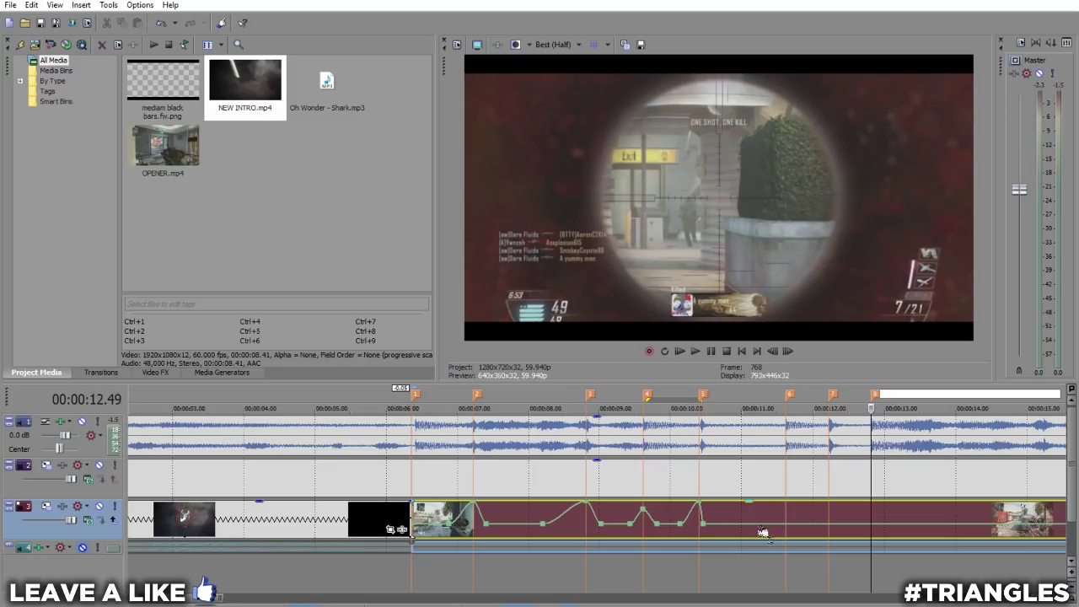
- Add velocity points around the sixth marker, peaking on the marker and returning to slow speed after it, and play
double_click(768, 523)
double_click(786, 524)
double_click(798, 513)
right_click(798, 512)
mouse_move(786, 523)
mouse_down()
mouse_move(785, 503)
mouse_move(816, 523)
mouse_move(829, 503)
mouse_up()
click(826, 294)
click(741, 514)
click(697, 352)
key(Return)
- Add velocity points around the seventh marker, peaking on it and returning to slow speed, and play the section
double_click(803, 523)
double_click(829, 524)
double_click(839, 504)
right_click(839, 503)
click(867, 285)
click(1060, 541)
click(662, 551)
click(697, 352)
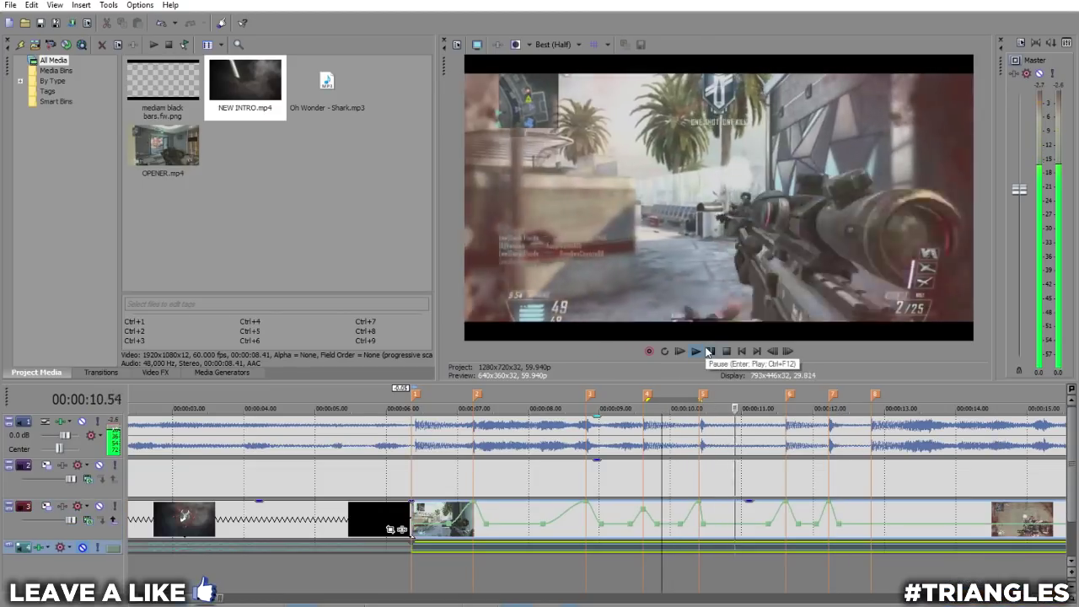
click(698, 351)
click(713, 351)
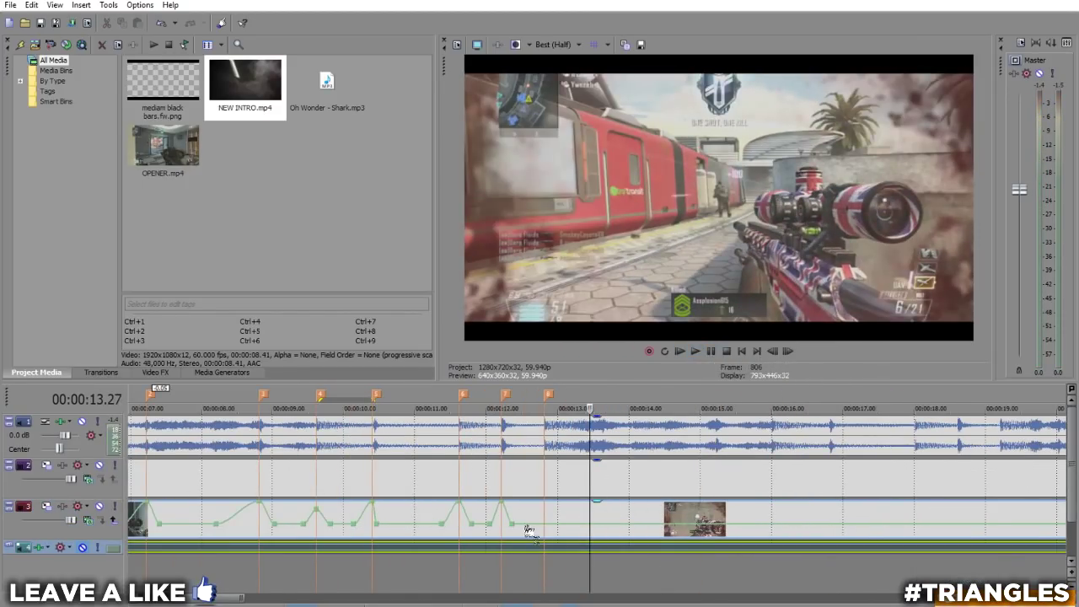
- Build a velocity peak at the eighth marker with slow points on both sides, and play it
click(530, 531)
click(703, 351)
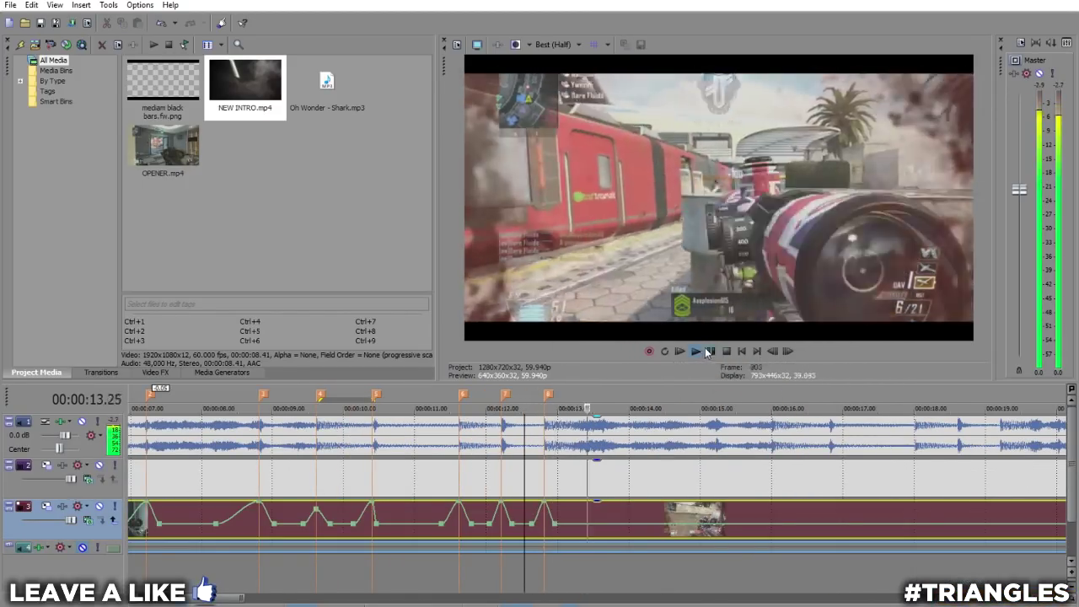
click(710, 352)
- Insert a timeline marker at 00:00:13.37 on the next beat
scroll(610, 532, up, 1)
key(Left)
key(Left)
key(m)
- Add velocity points around the ninth marker, setting about 155% on the marker and slow speed just after it
double_click(566, 524)
double_click(587, 523)
drag(587, 524, 586, 516)
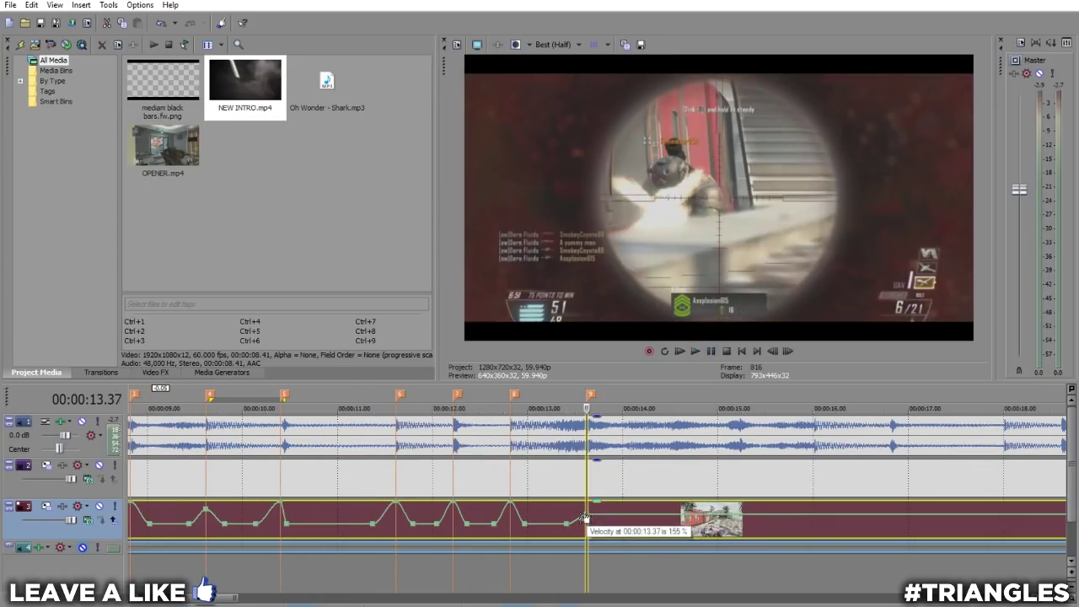
double_click(596, 514)
right_click(596, 514)
click(638, 292)
- Select the timeline from the first marker to just past the ninth, and play the synced gameplay from the intro's end
scroll(370, 562, down, 4)
click(242, 557)
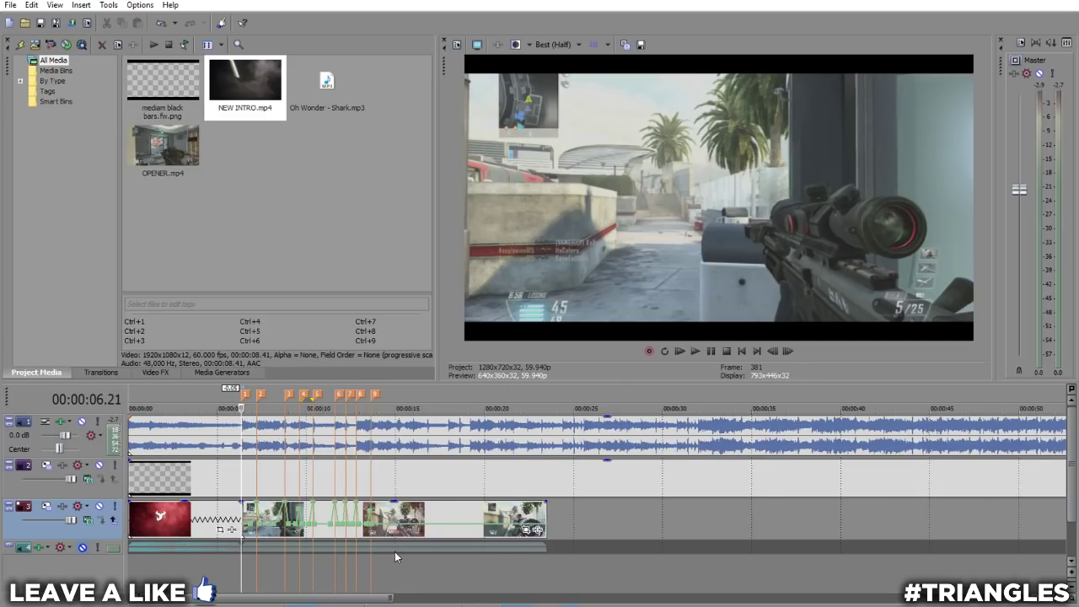
scroll(395, 551, up, 3)
drag(659, 582, 358, 565)
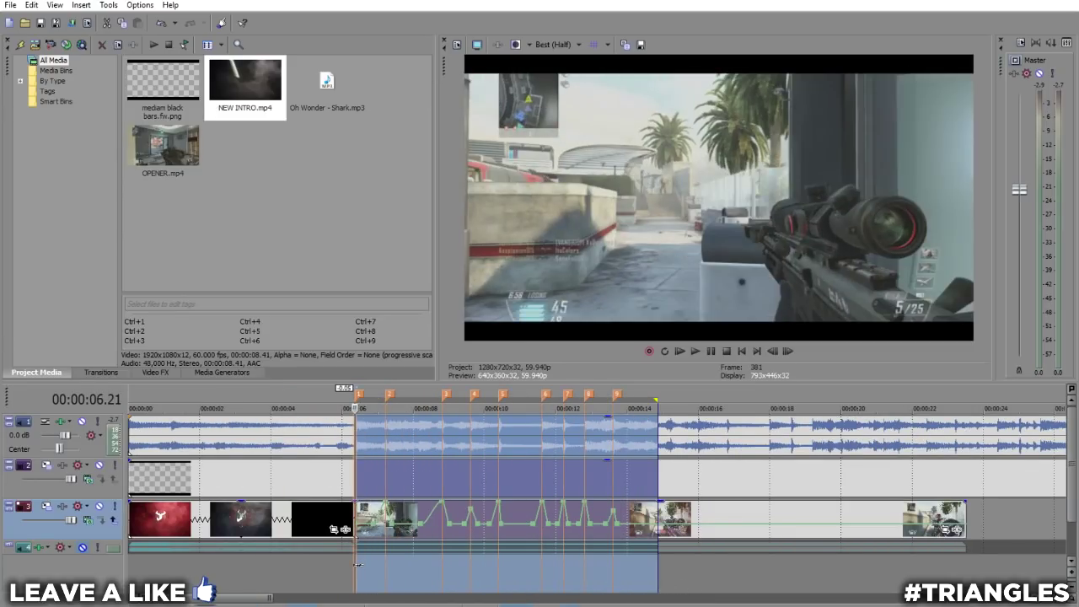
click(346, 553)
key(space)
click(702, 349)
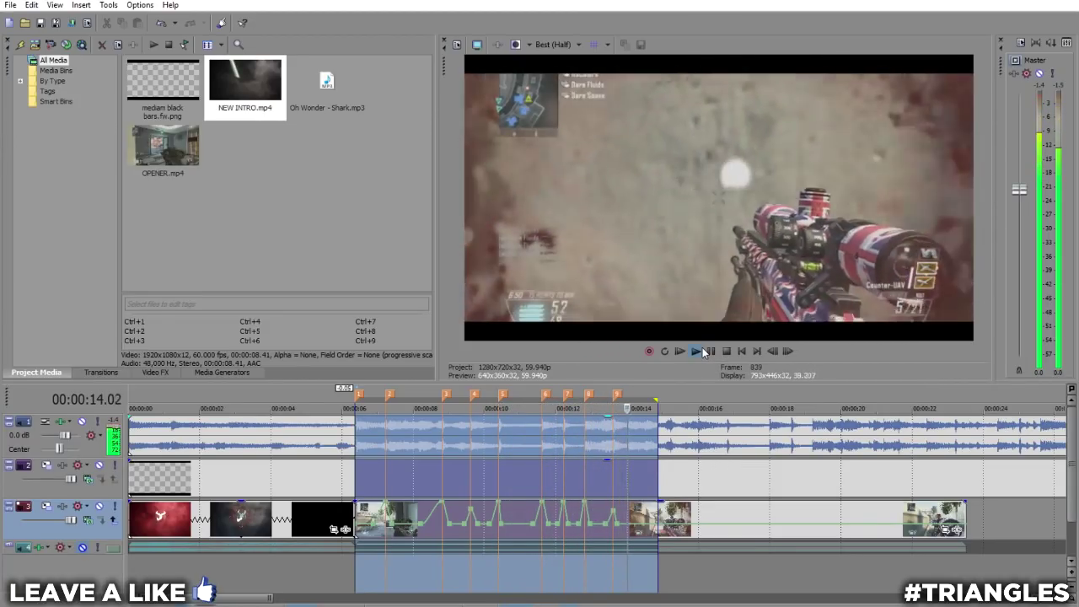
click(713, 352)
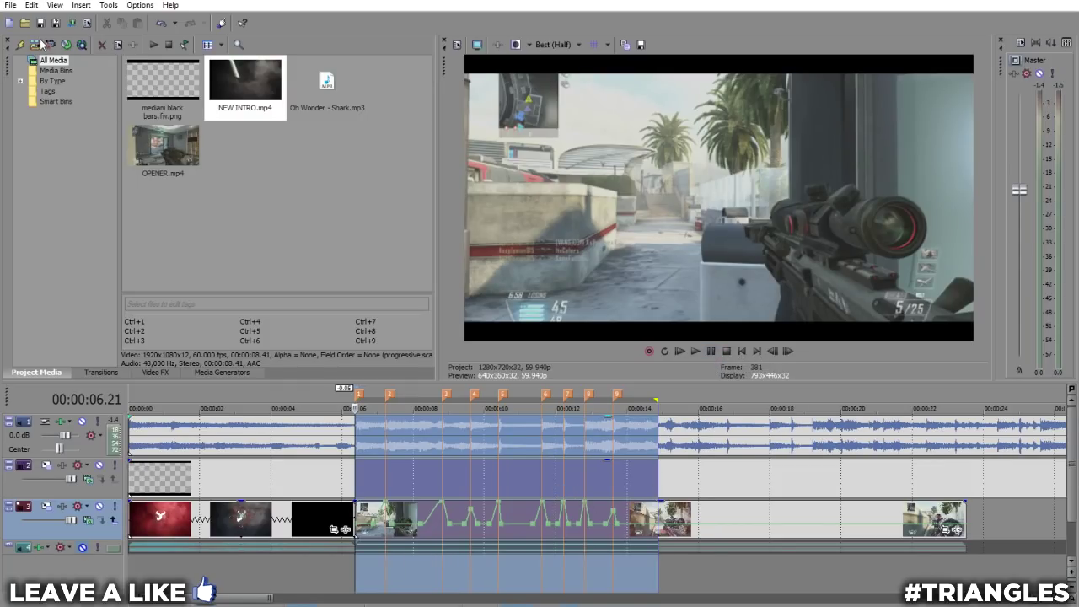
- Open the Save As dialog for saving the project as a Vegas Pro project file
click(14, 6)
click(43, 68)
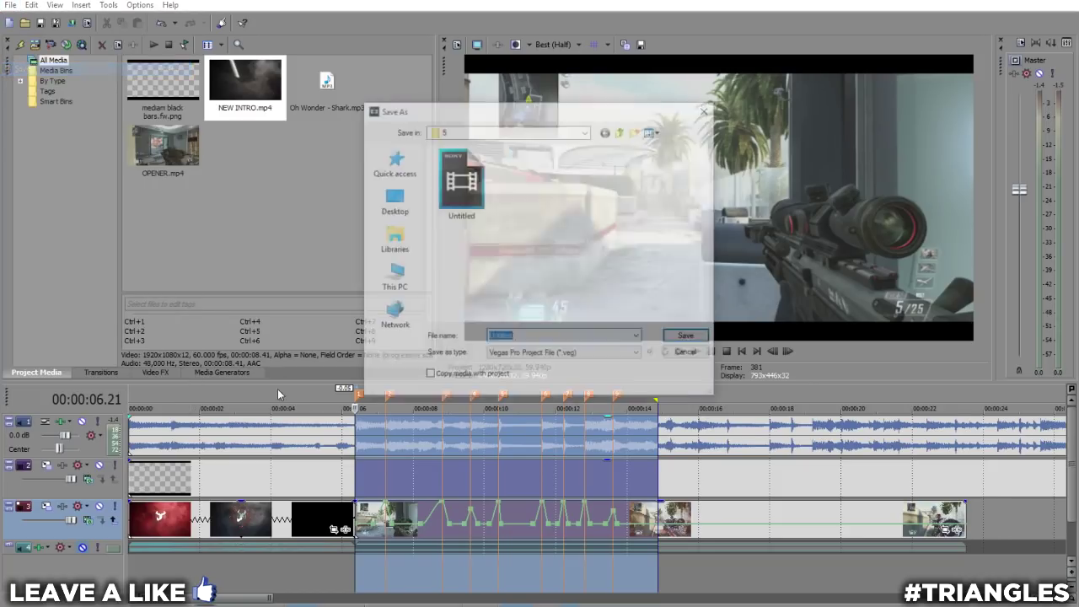
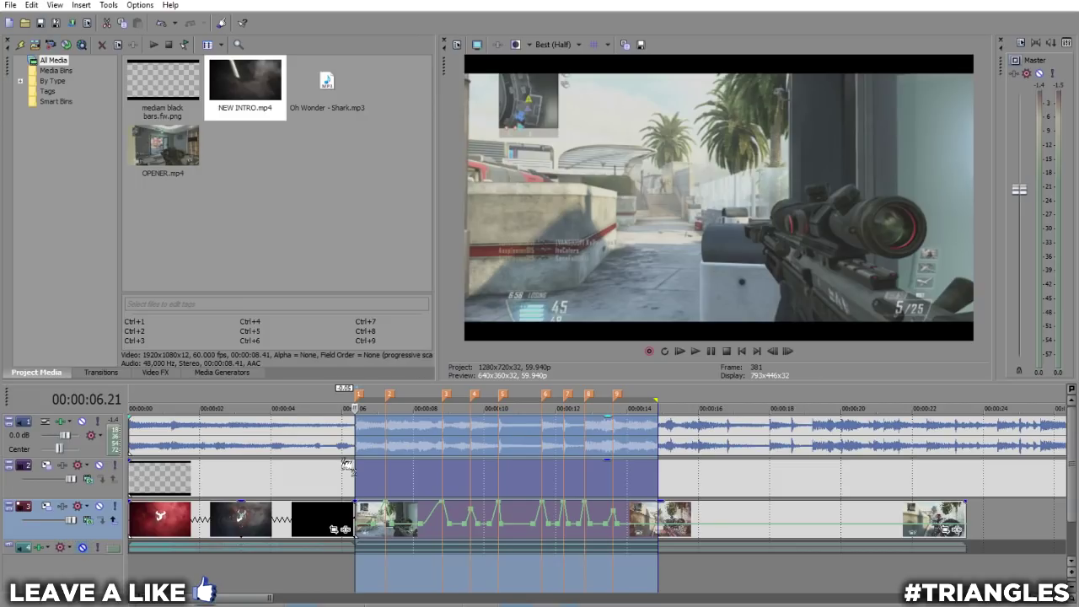
- Split the gameplay clip at the second, third, fourth and fifth markers
click(387, 534)
click(387, 533)
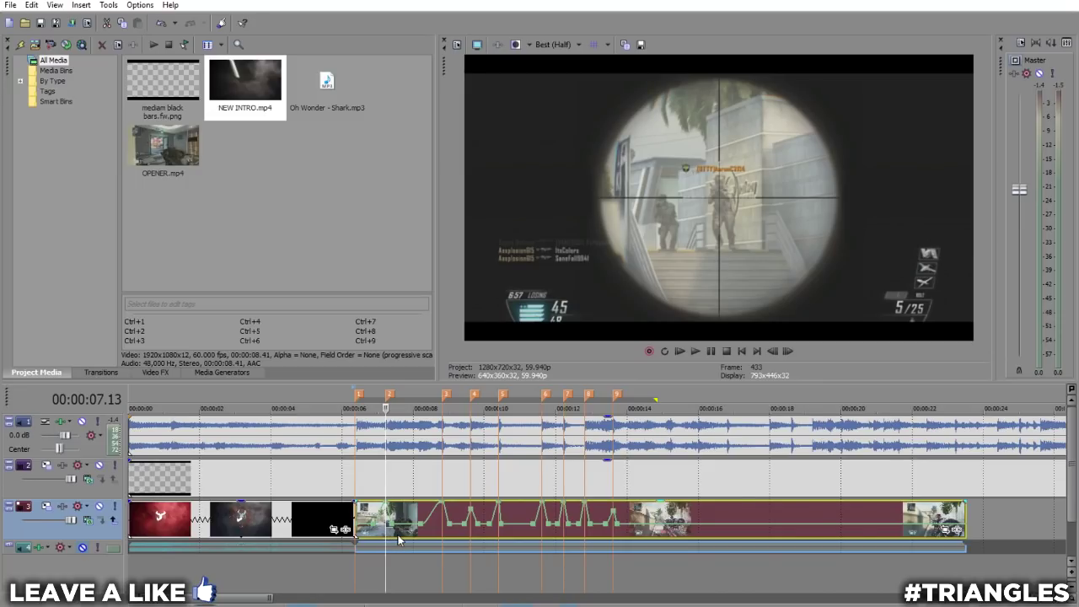
scroll(522, 525, up, 3)
key(s)
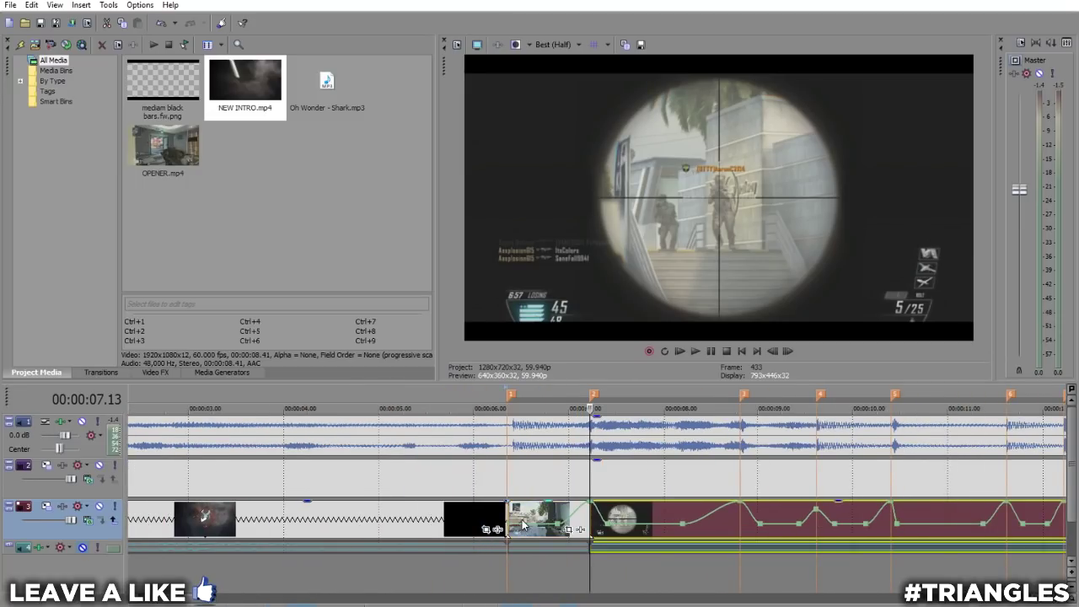
click(742, 531)
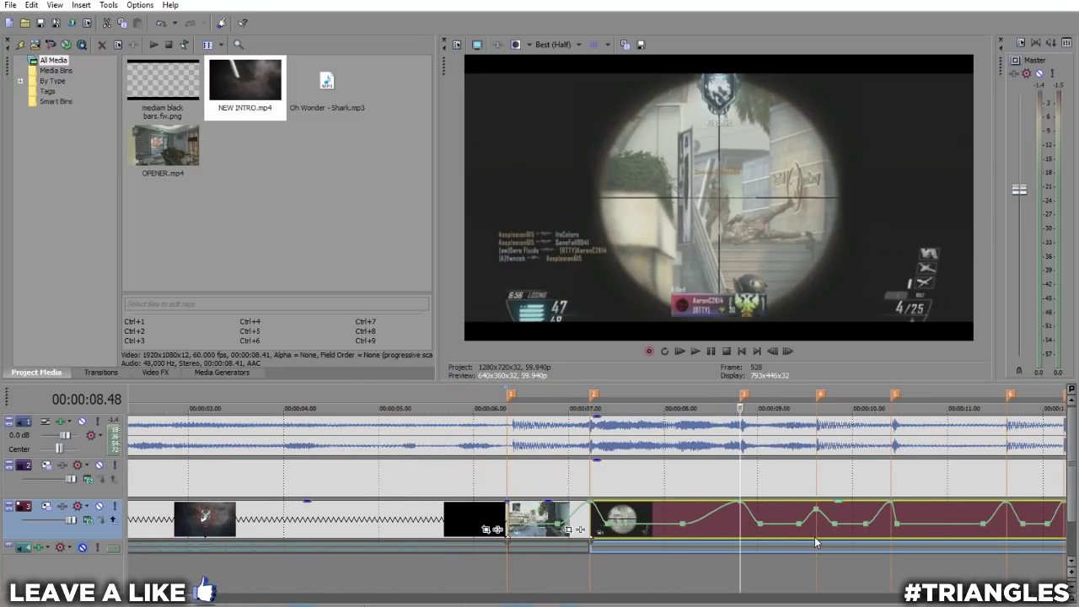
key(s)
click(817, 533)
key(s)
click(888, 536)
key(s)
scroll(824, 554, down, 3)
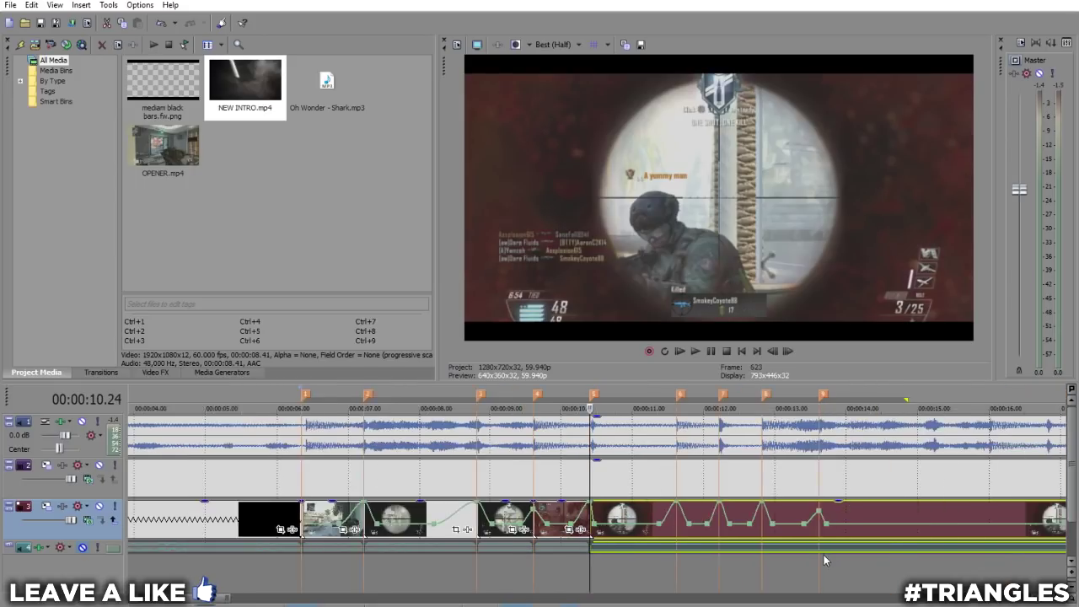
- Split the remaining gameplay clip at the sixth, seventh, eighth and ninth markers
click(647, 536)
key(s)
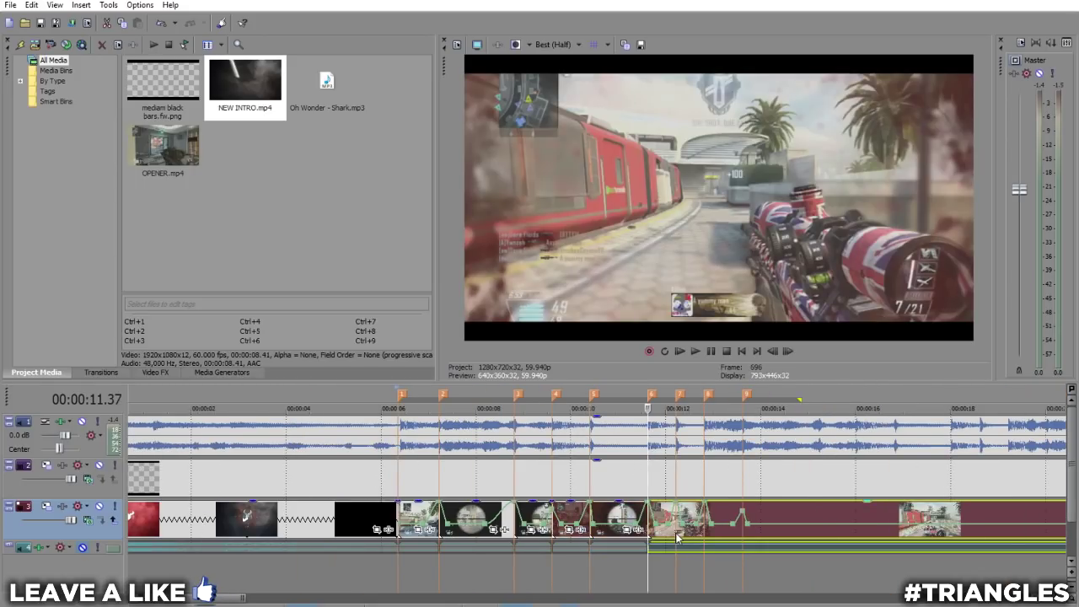
click(678, 538)
key(s)
click(704, 537)
key(s)
click(742, 536)
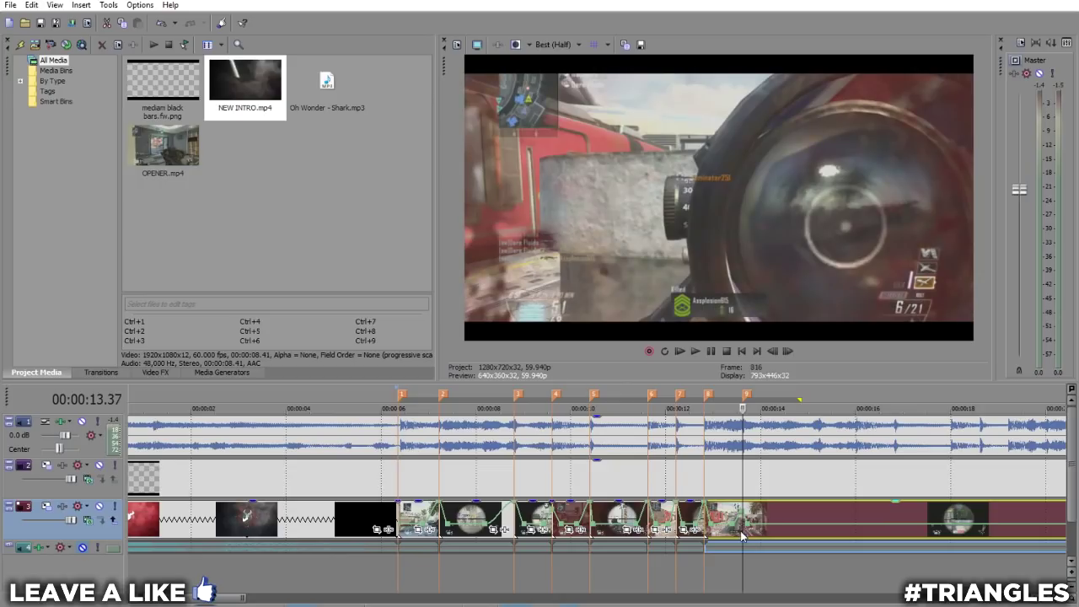
key(s)
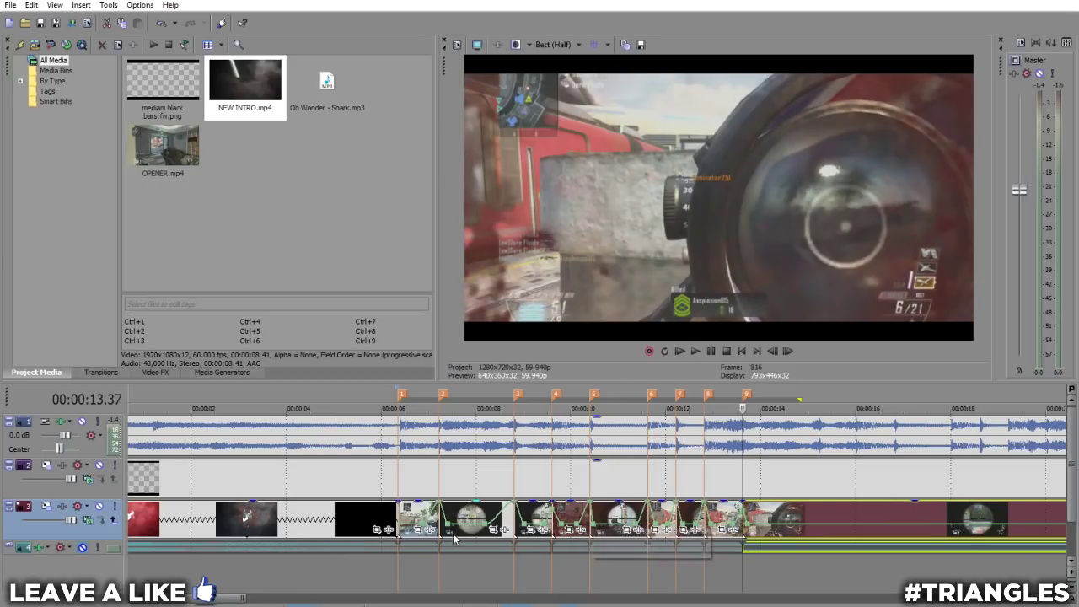
- Play the split gameplay from the intro's end past the second marker
click(514, 538)
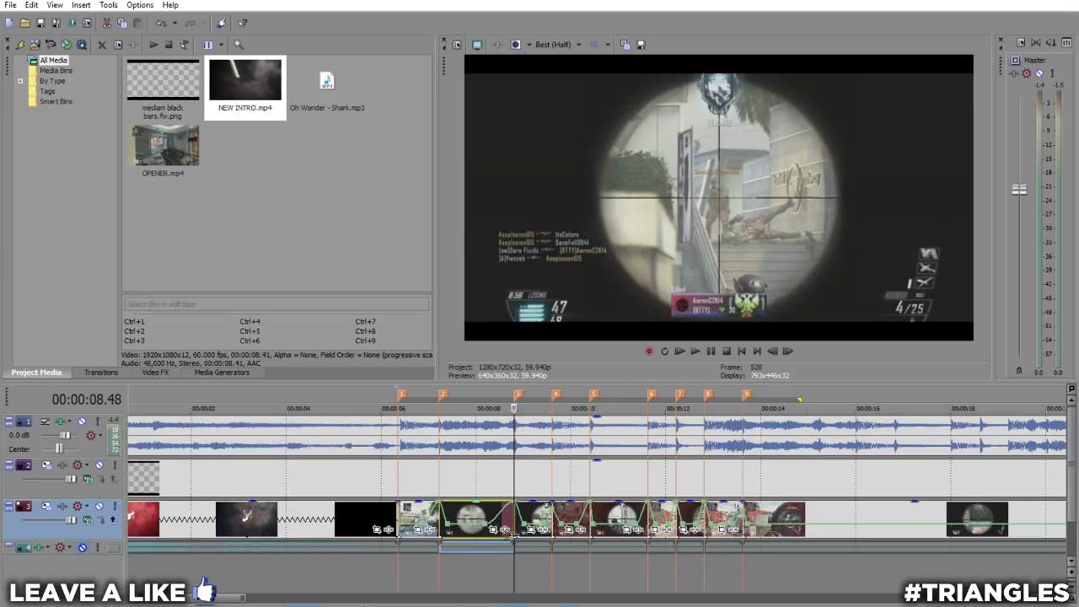
click(393, 563)
scroll(457, 552, up, 3)
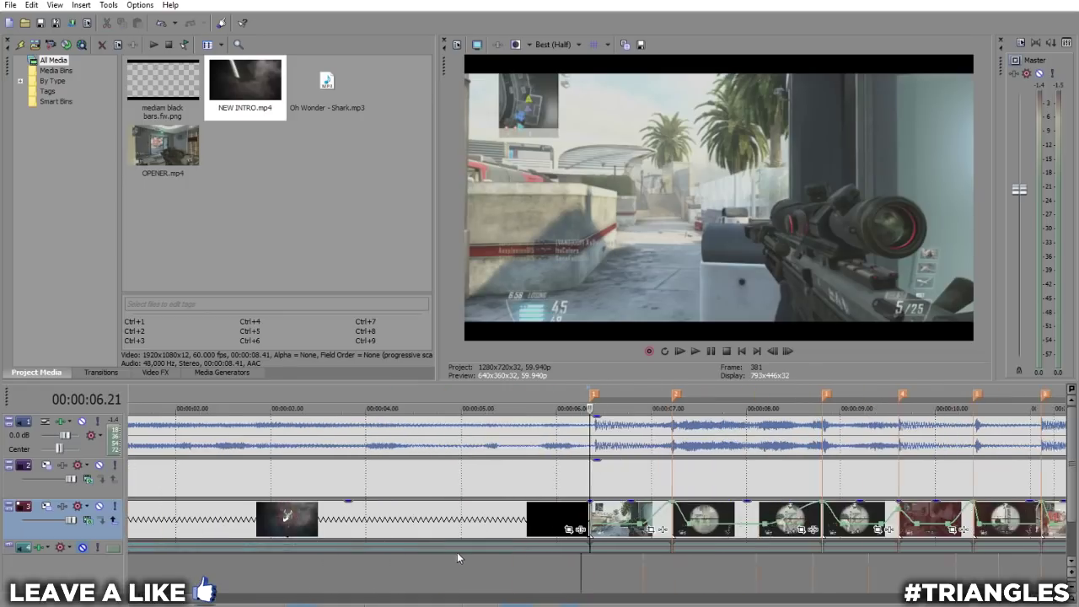
click(695, 351)
click(711, 351)
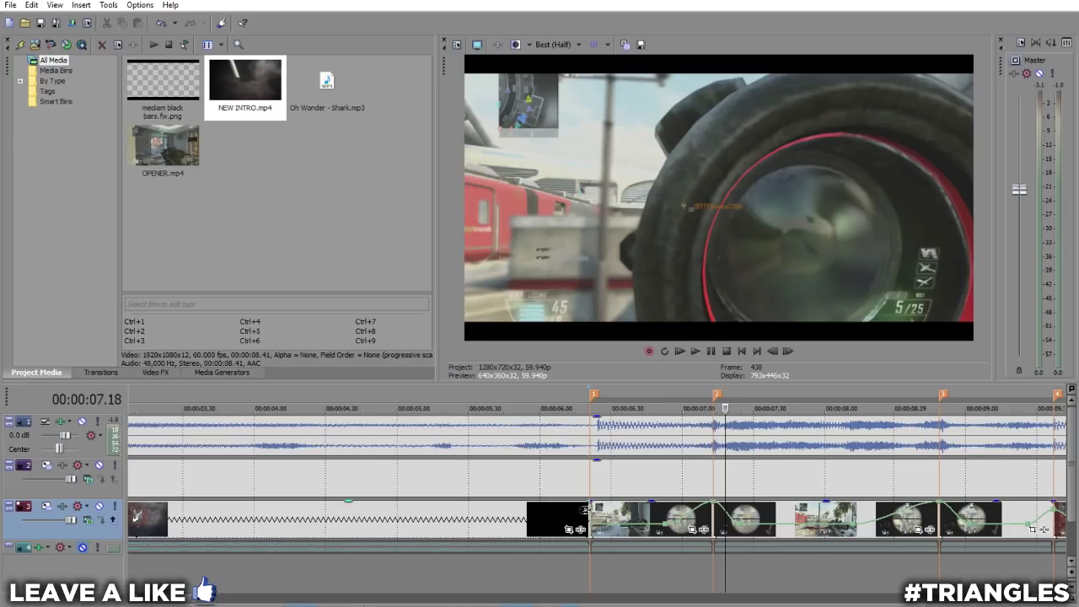
- Open Event Pan/Crop for the first gameplay segment and move its window so the keyframe timeline is fully in view
click(586, 512)
click(693, 529)
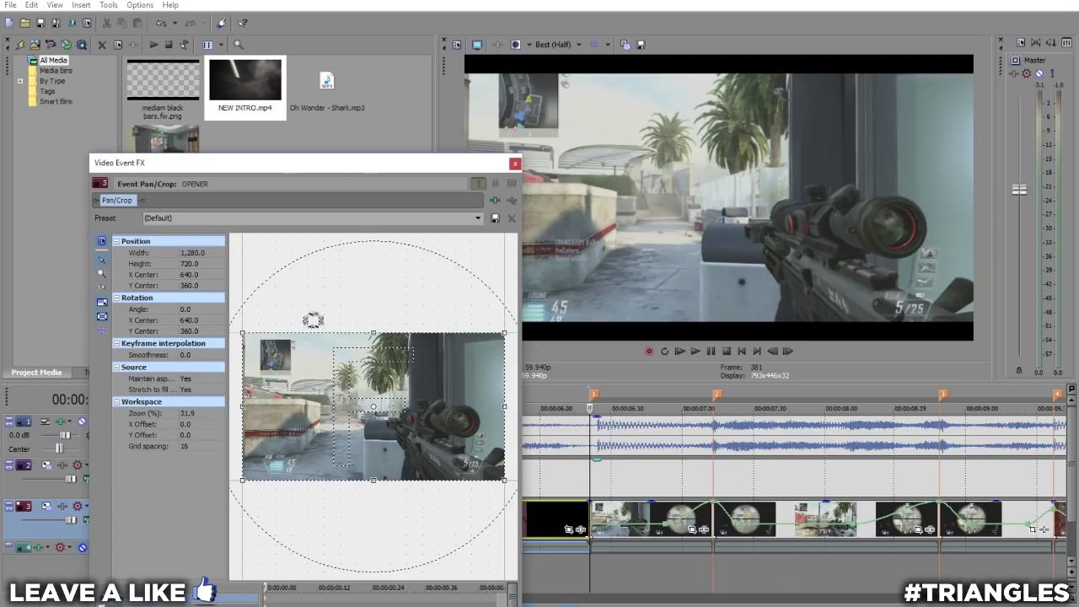
click(478, 219)
click(481, 227)
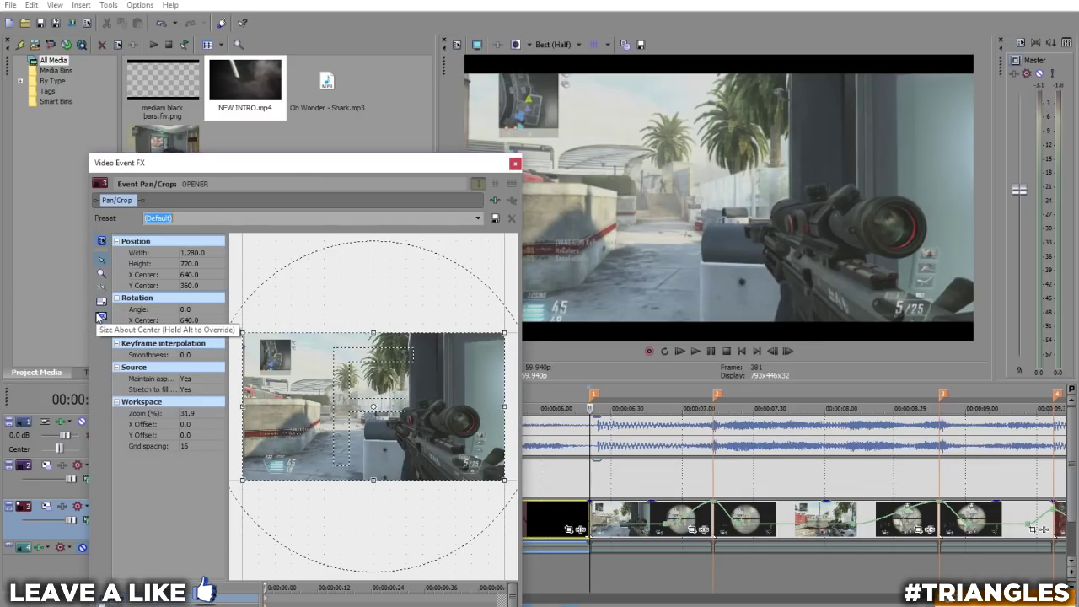
drag(303, 165, 214, 73)
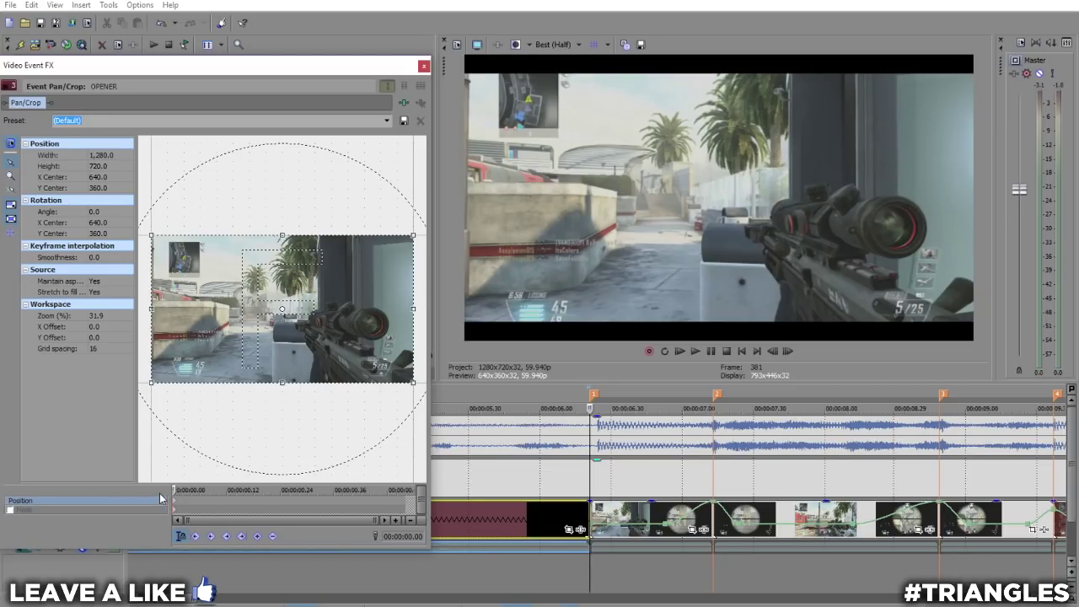
- Try a crop keyframe at 00:00:00.07 sized about 1,057 by 594.6, scrub past it, and delete the keyframe
drag(175, 491, 205, 491)
drag(413, 382, 391, 370)
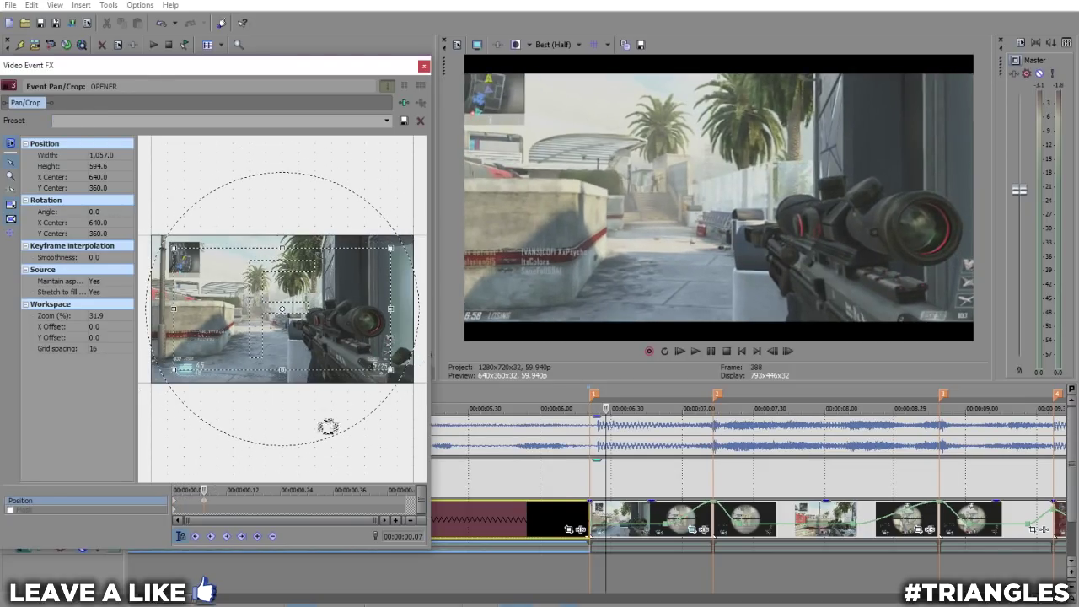
drag(204, 491, 311, 491)
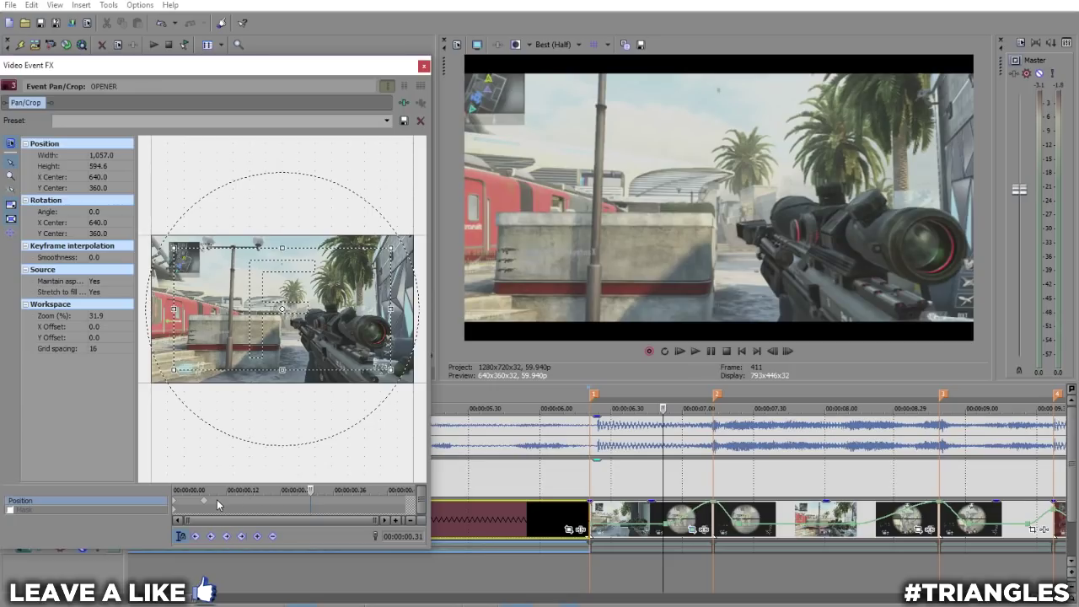
click(208, 503)
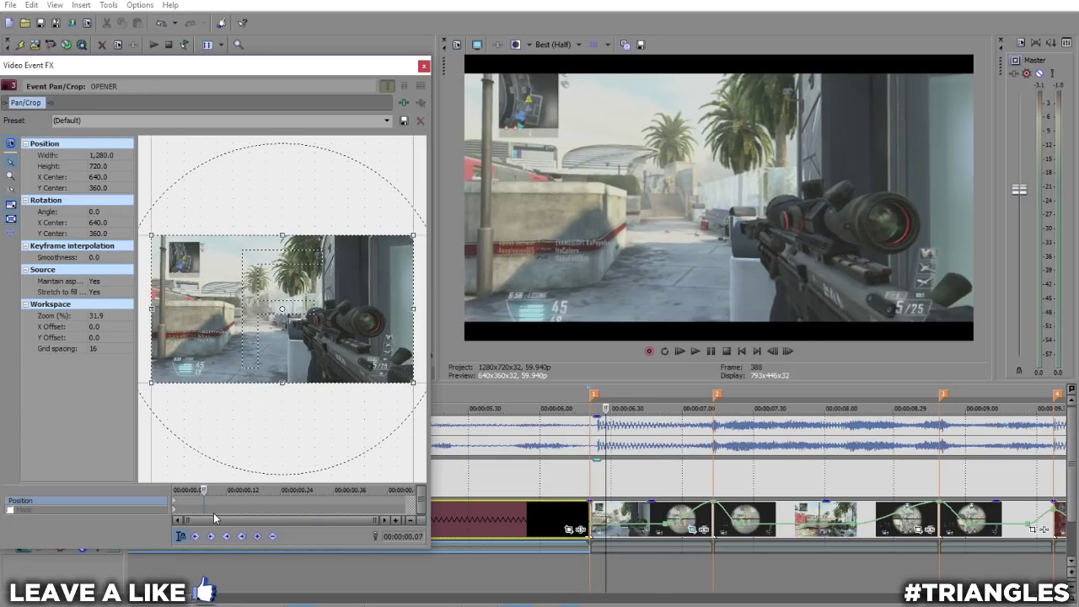
- Shrink the crop at the first gameplay segment's start to about 1,135.1 by 638.5 and save it as a preset named Tut
drag(203, 492, 170, 491)
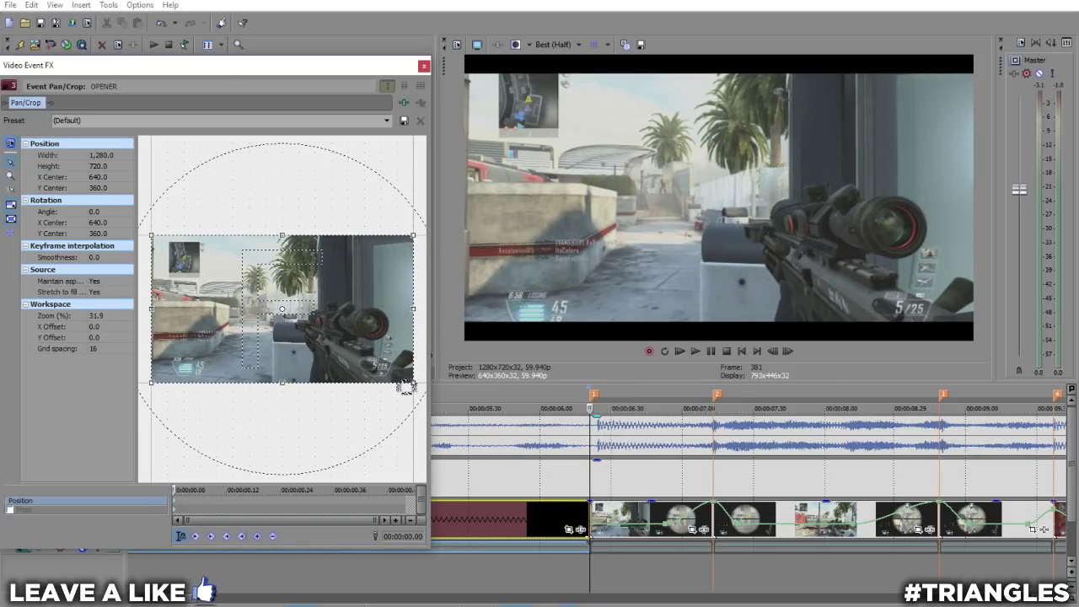
drag(408, 385, 400, 374)
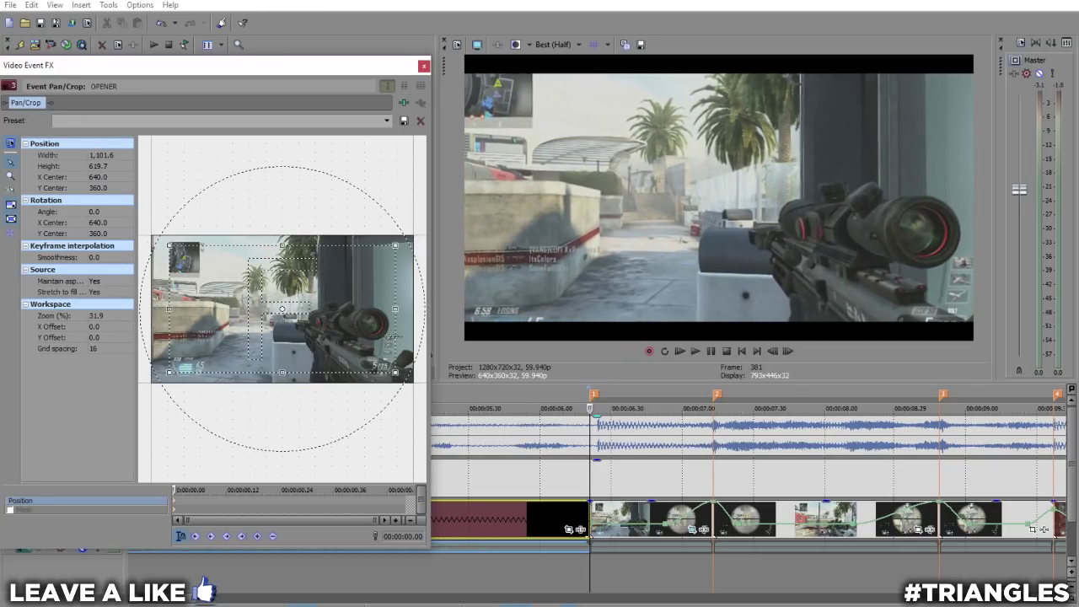
drag(362, 378, 360, 377)
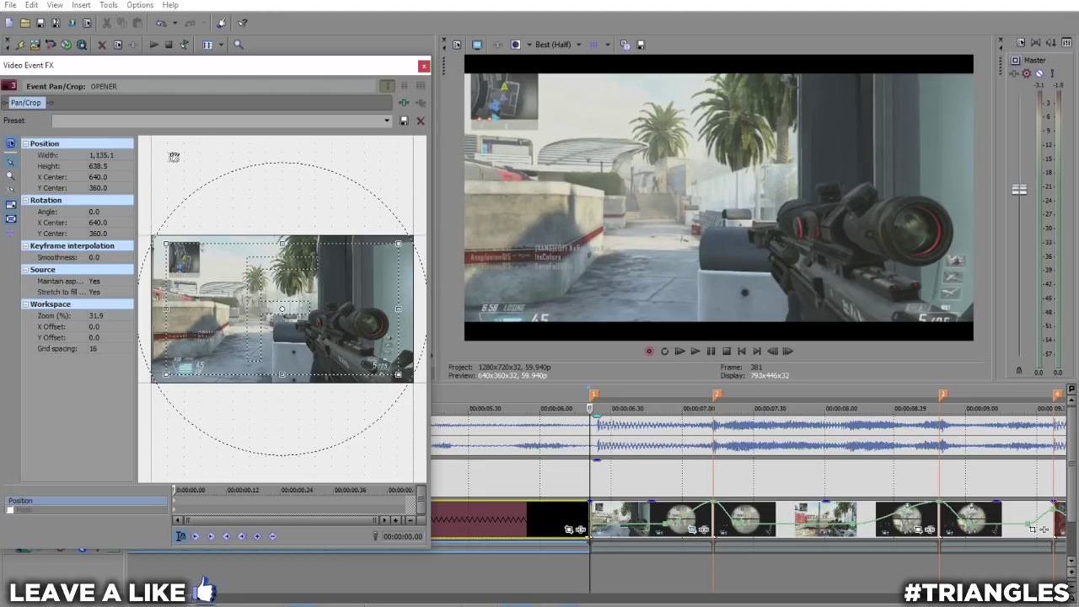
text(Tut)
click(404, 121)
- Rotate the crop at the first gameplay segment's start to an angle of about 4.5
click(386, 122)
click(386, 122)
drag(413, 340, 412, 356)
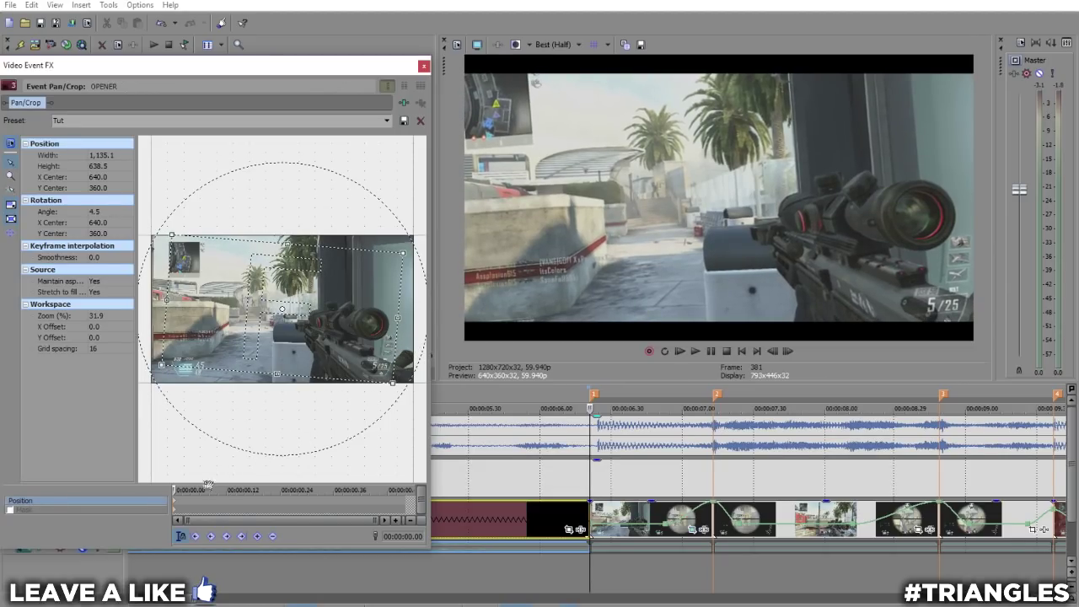
- Keyframe the first segment's crop with the (Default) preset at 00:00:00.49 and the Tut preset at 00:00:00.52
drag(176, 491, 407, 491)
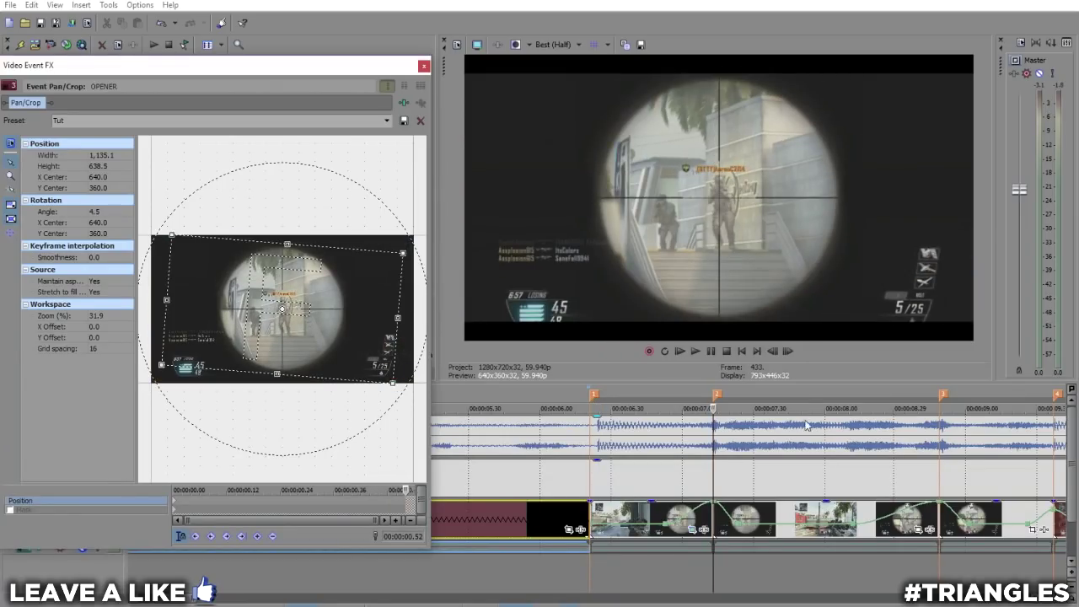
click(774, 351)
click(774, 352)
click(774, 351)
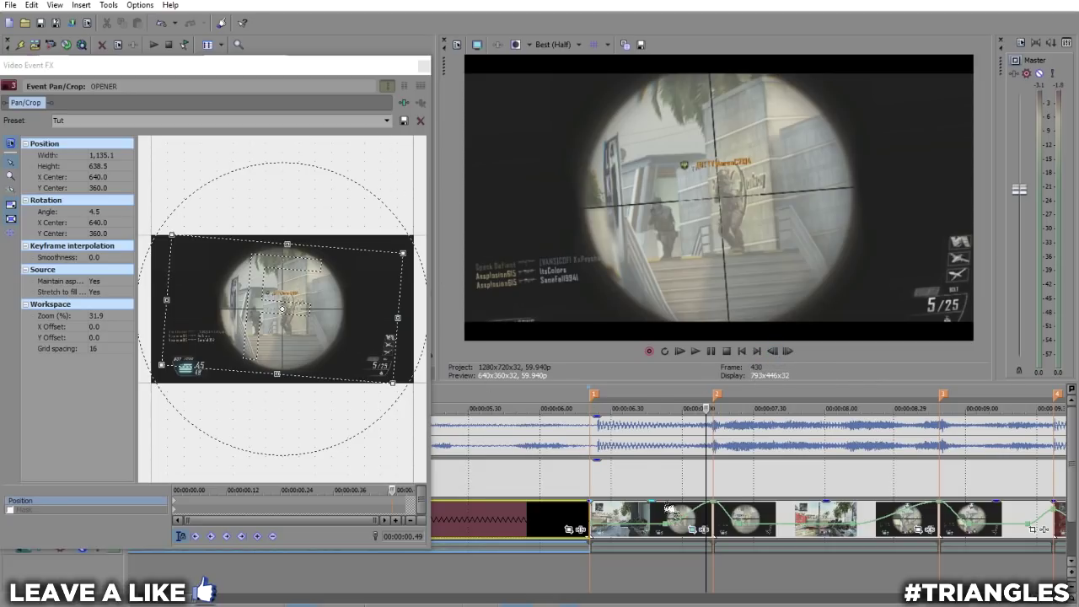
click(387, 122)
click(383, 133)
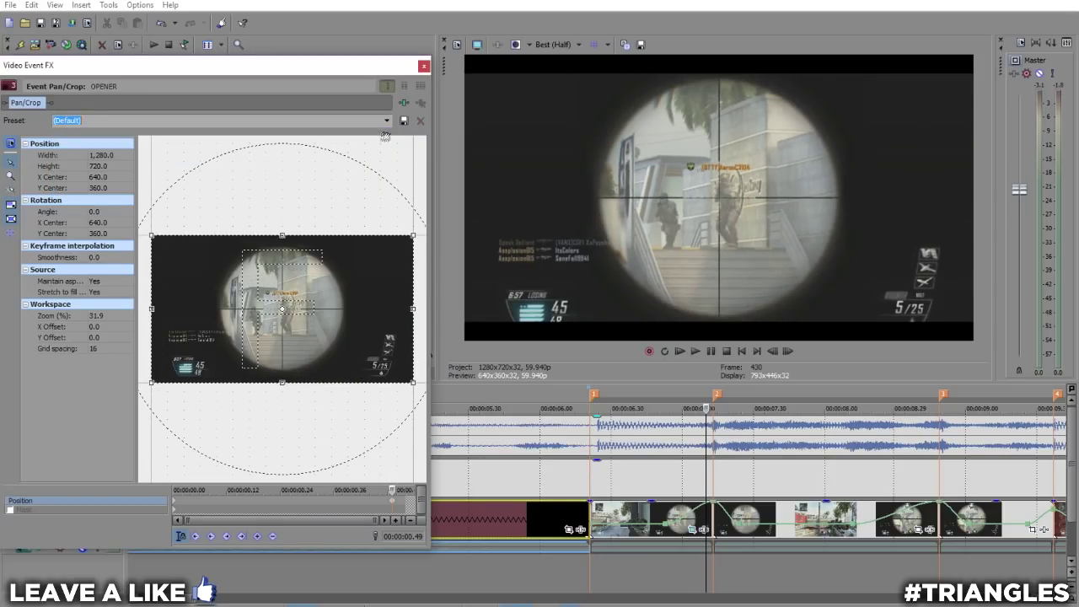
drag(390, 490, 405, 490)
click(387, 121)
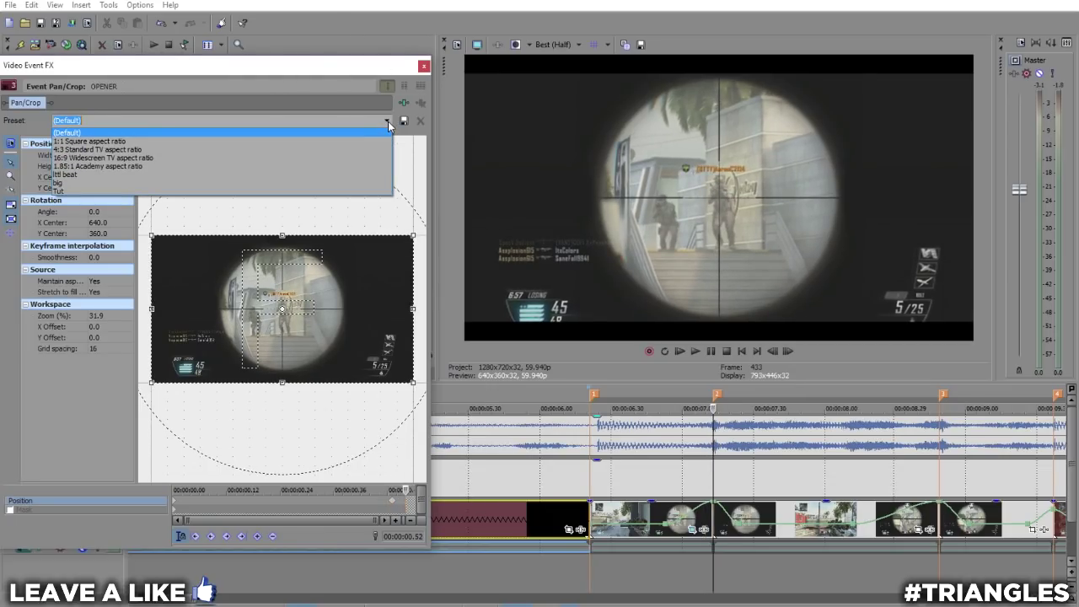
click(357, 192)
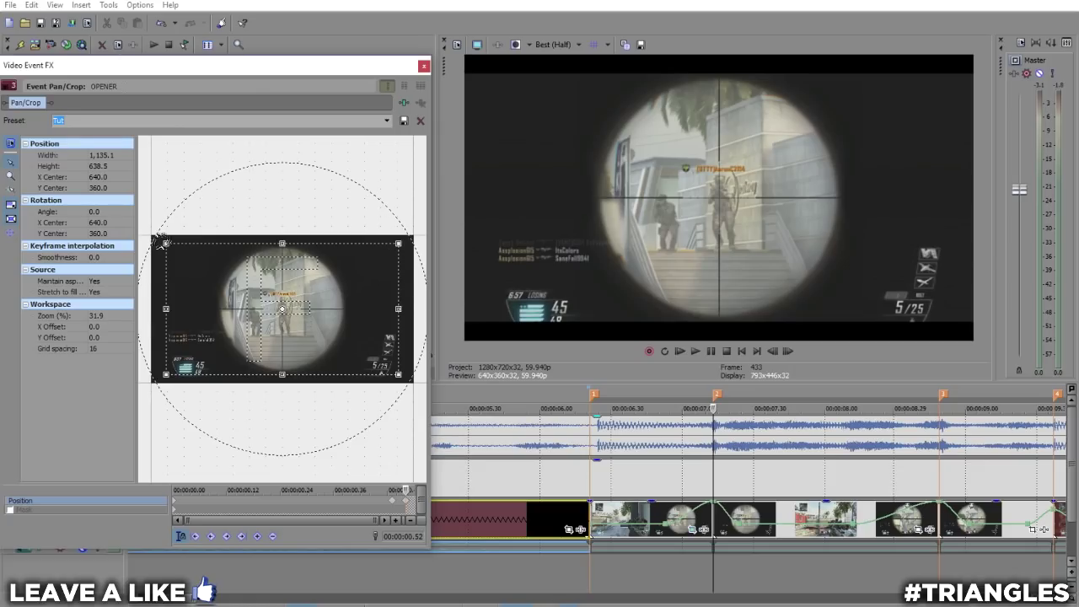
- Play the first gameplay segment from just before the first marker to check the crop effect
click(563, 569)
click(691, 350)
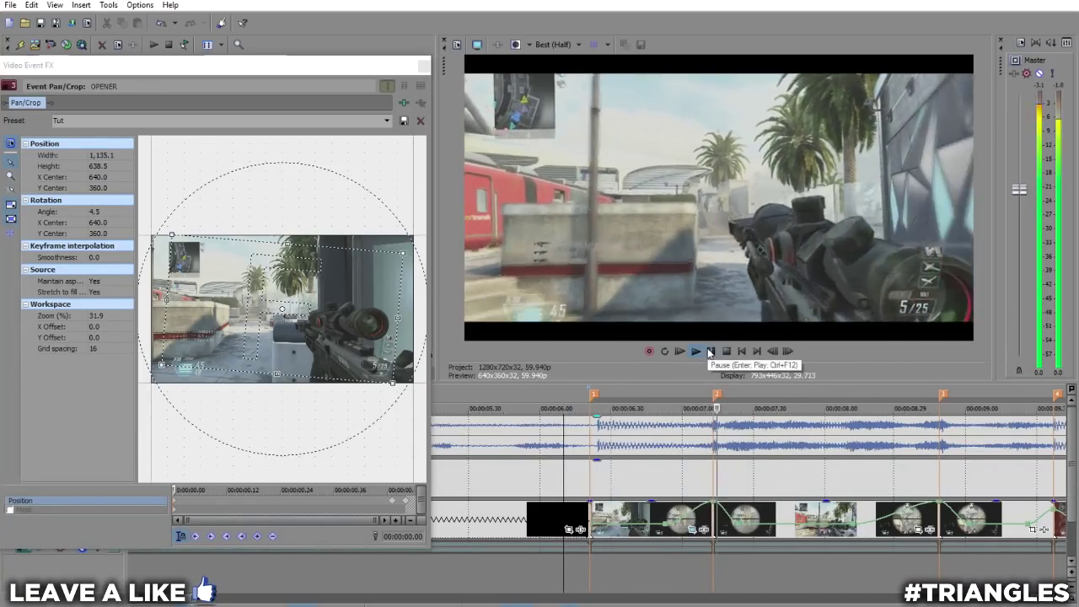
click(710, 352)
- Open Event Pan/Crop for the gameplay segment after the second marker and apply the Tut preset at its start
click(605, 566)
drag(605, 567, 709, 570)
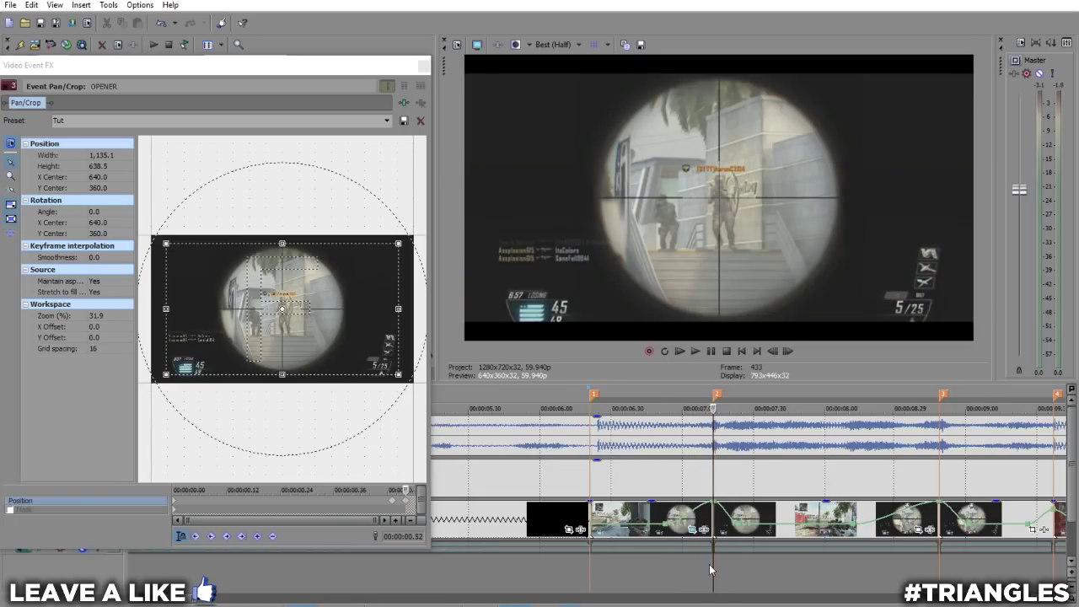
scroll(803, 560, down, 3)
scroll(756, 546, up, 3)
click(795, 531)
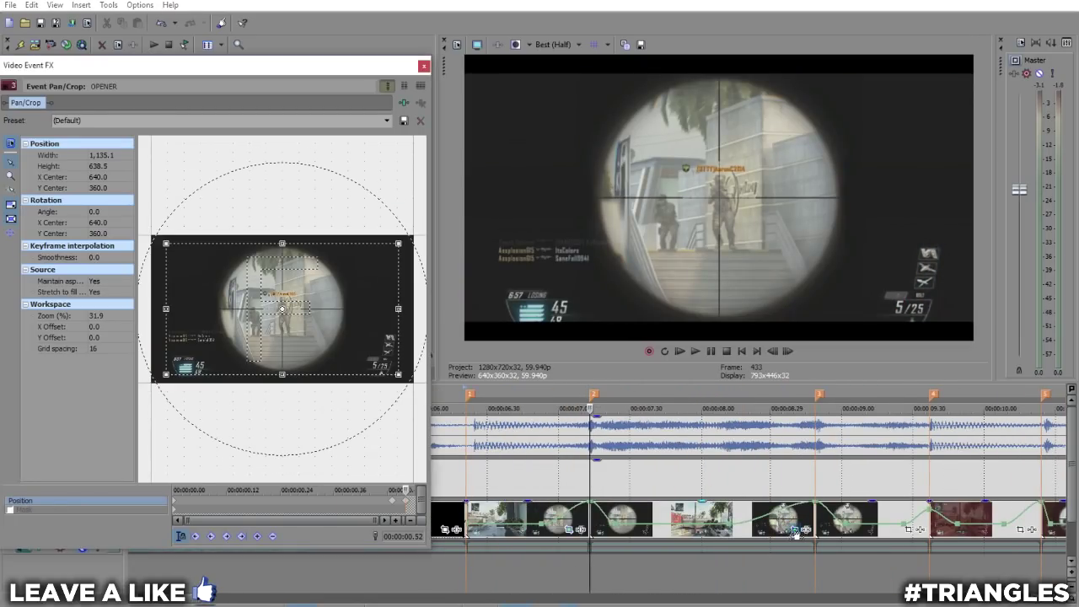
click(388, 121)
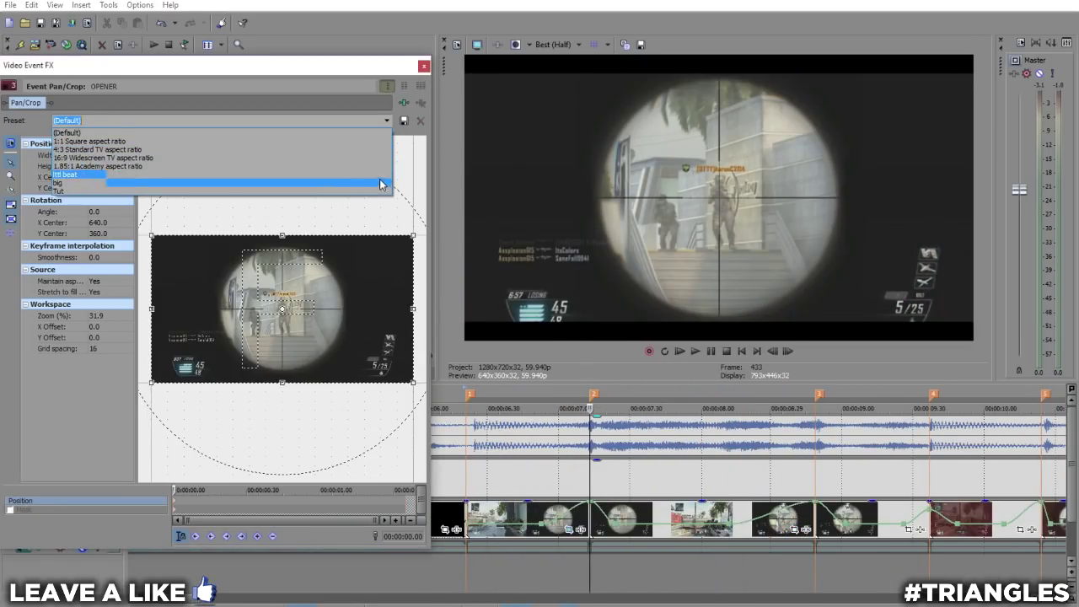
click(378, 189)
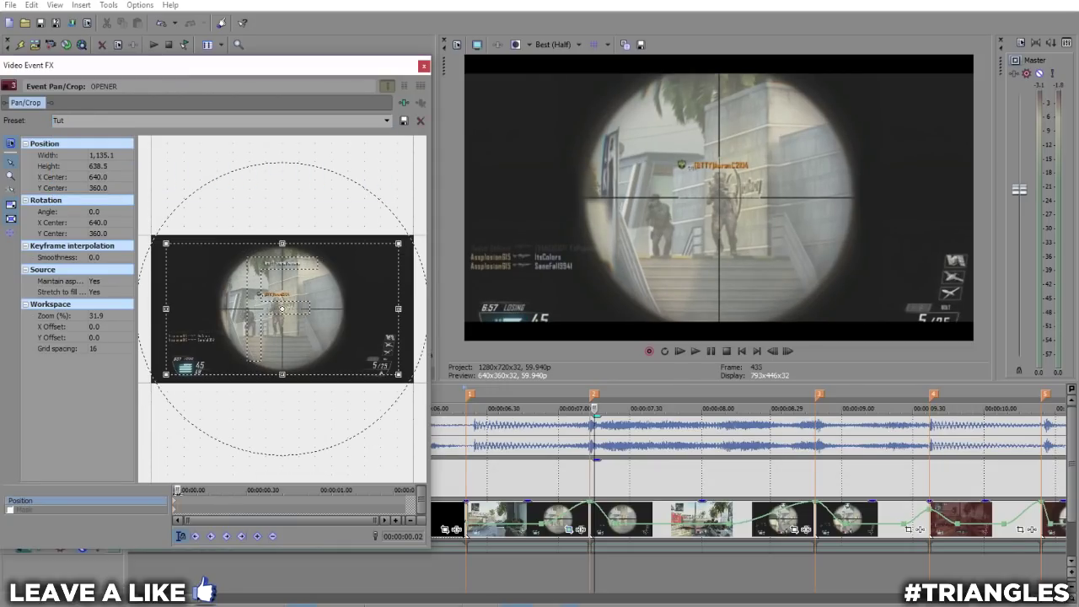
- Keyframe the second segment's crop with the (Default) preset at 00:00:01.32 and the Tut preset at 00:00:01.35
key(space)
drag(301, 497, 422, 499)
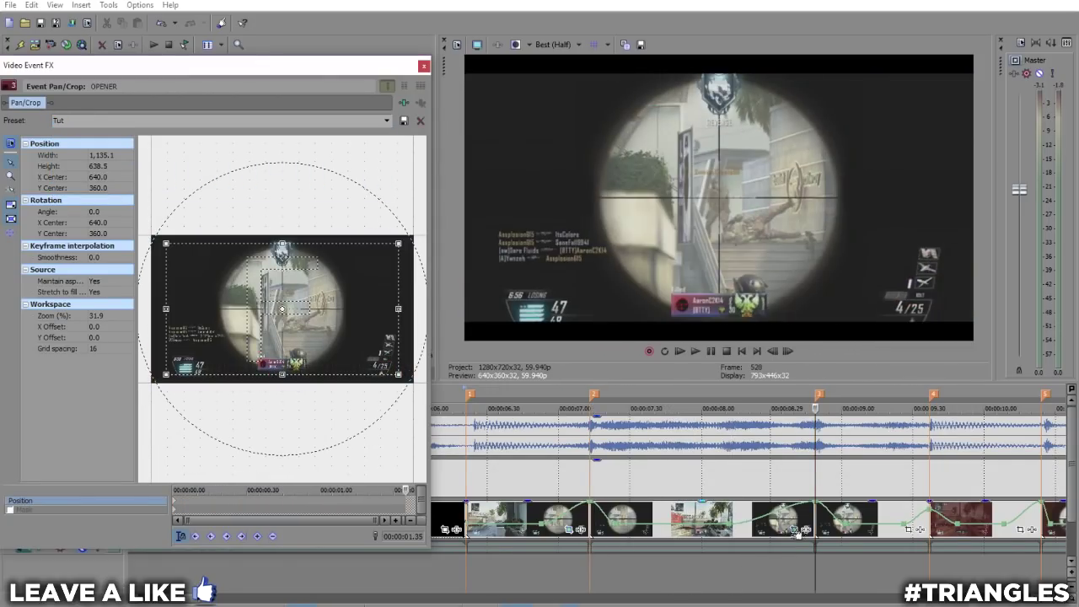
click(777, 356)
click(777, 356)
click(777, 356)
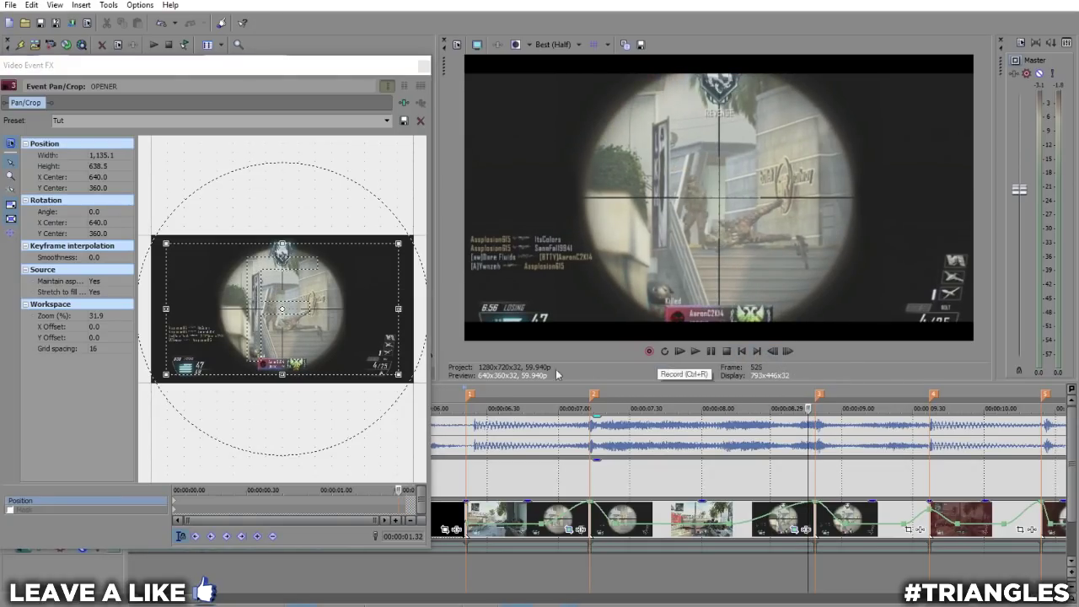
click(385, 121)
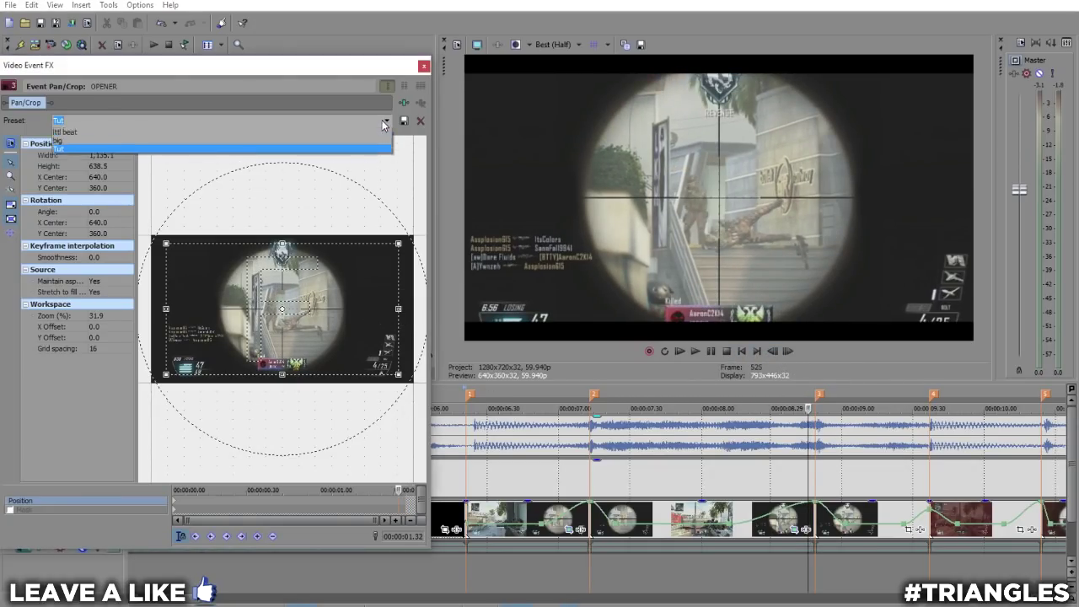
click(384, 133)
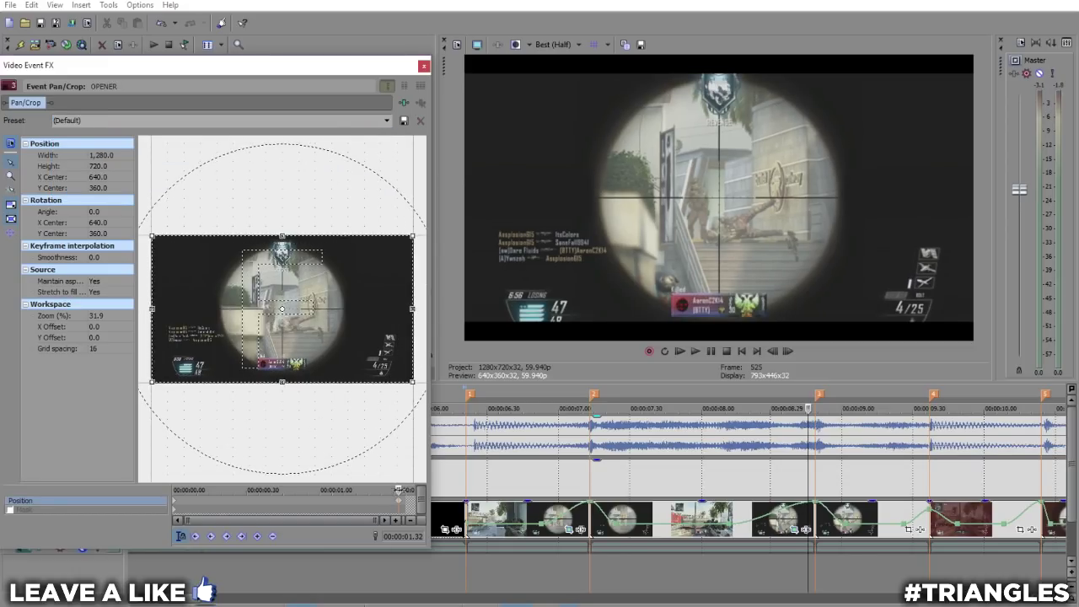
click(387, 121)
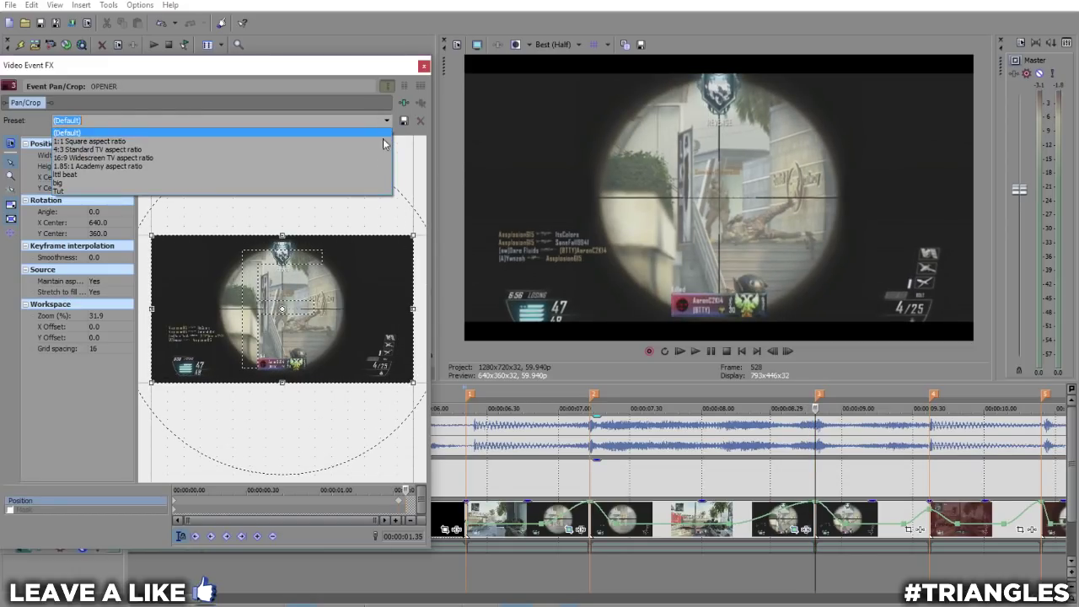
click(367, 192)
- Play the first two gameplay segments from the first marker to review their crop effects
scroll(680, 536, down, 2)
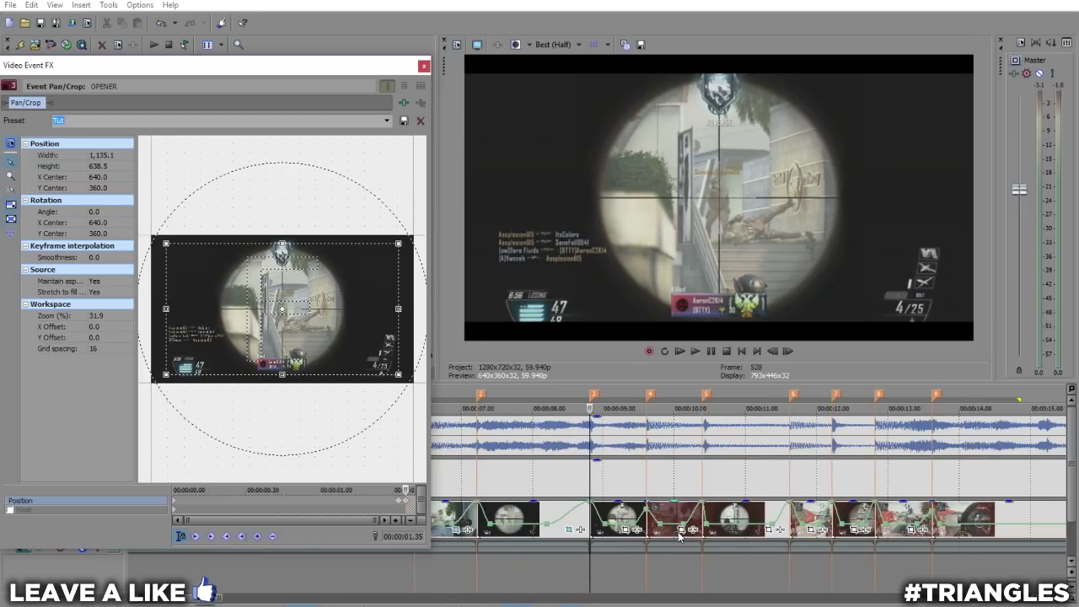
click(414, 580)
click(696, 351)
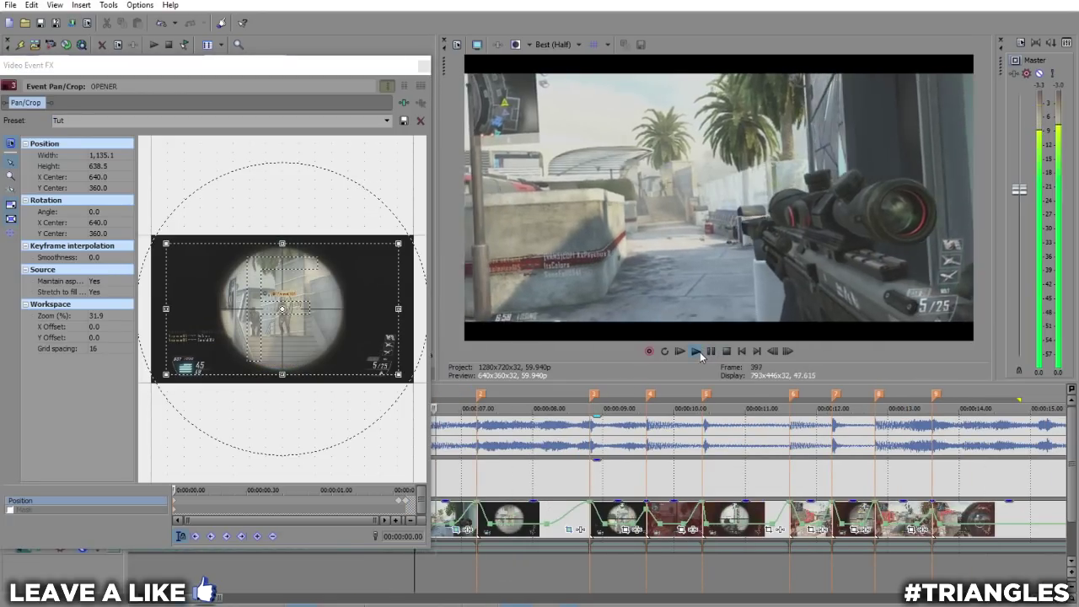
click(699, 352)
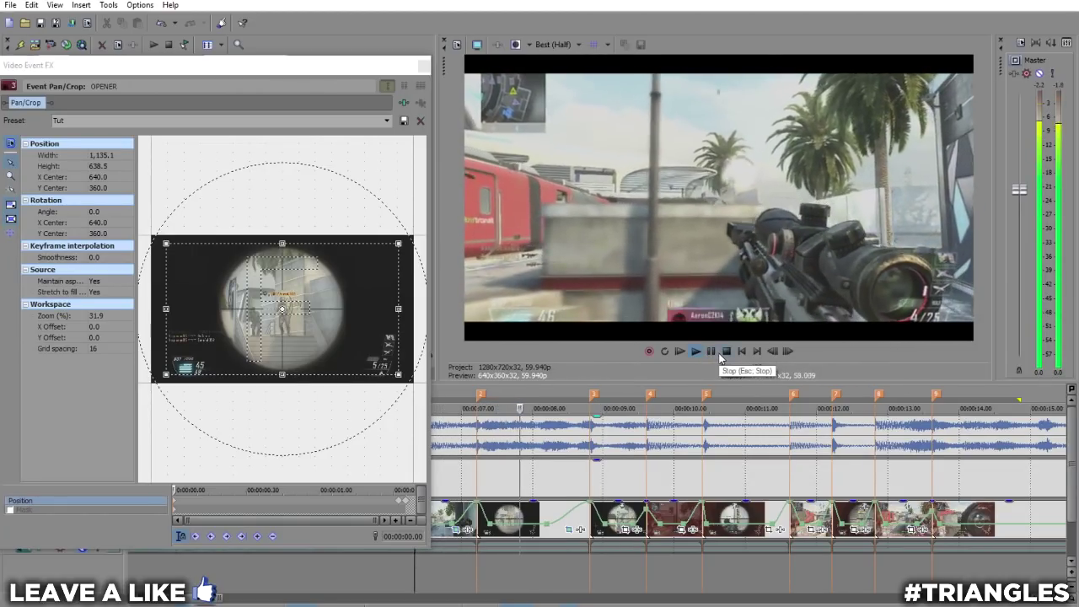
click(721, 356)
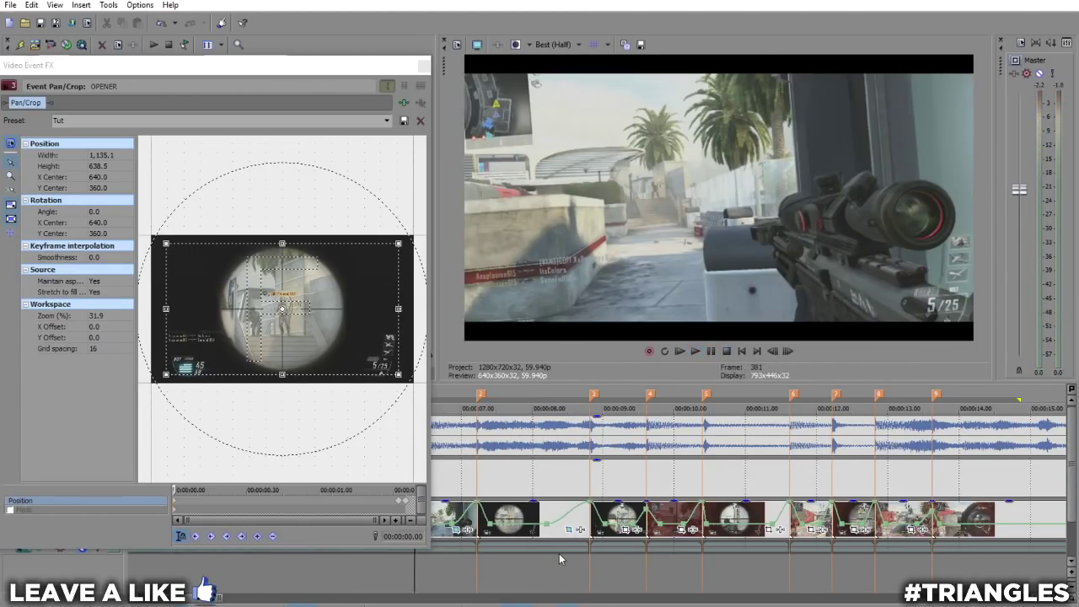
- Open Event Pan/Crop for the gameplay segment after the third marker and apply the Tut preset at its start
click(528, 571)
scroll(529, 571, down, 3)
scroll(531, 574, up, 3)
drag(588, 571, 649, 564)
scroll(672, 579, up, 2)
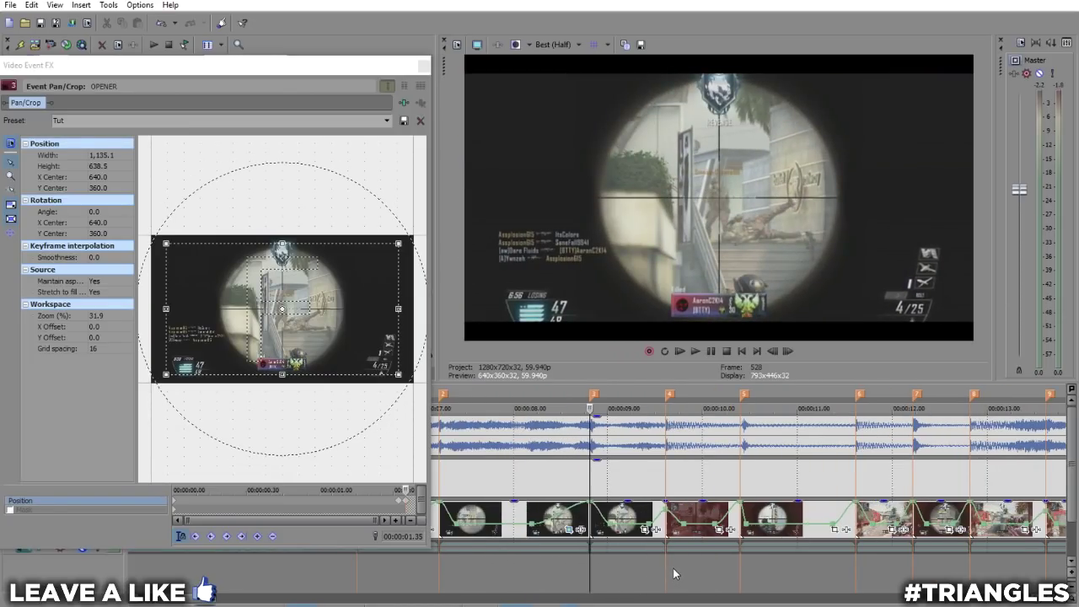
click(647, 532)
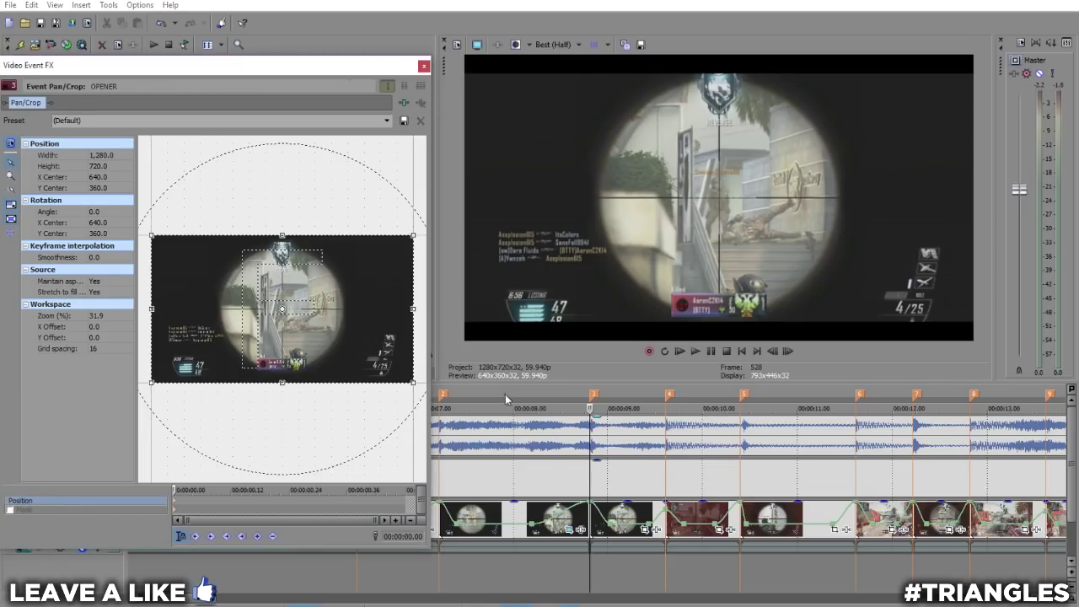
click(387, 122)
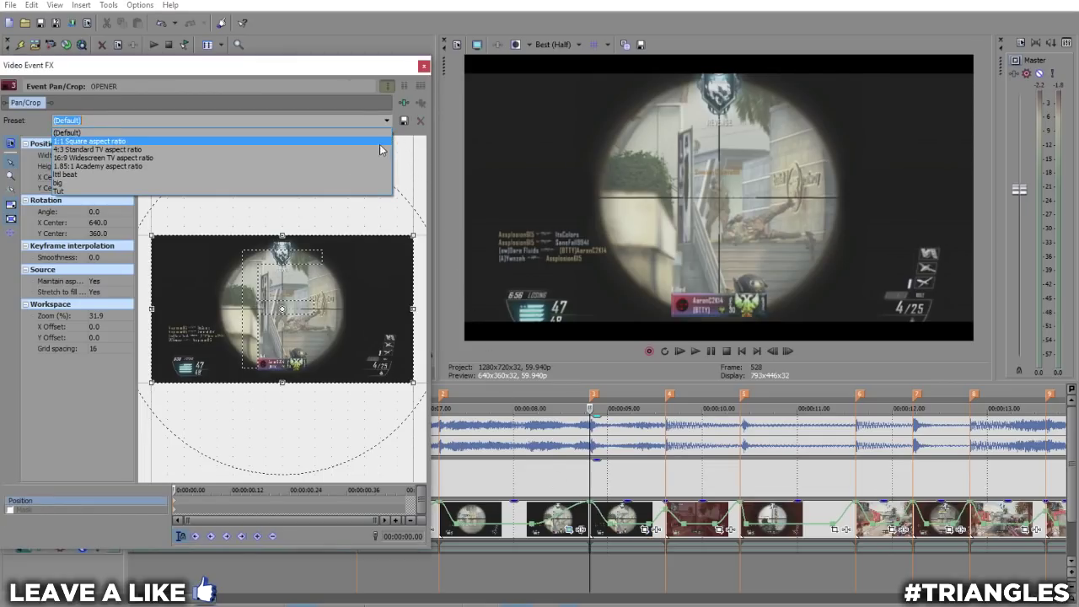
click(364, 193)
- Keyframe the third segment's crop with the (Default) preset at 00:00:00.44 and the Tut preset at 00:00:00.48
drag(177, 492, 419, 499)
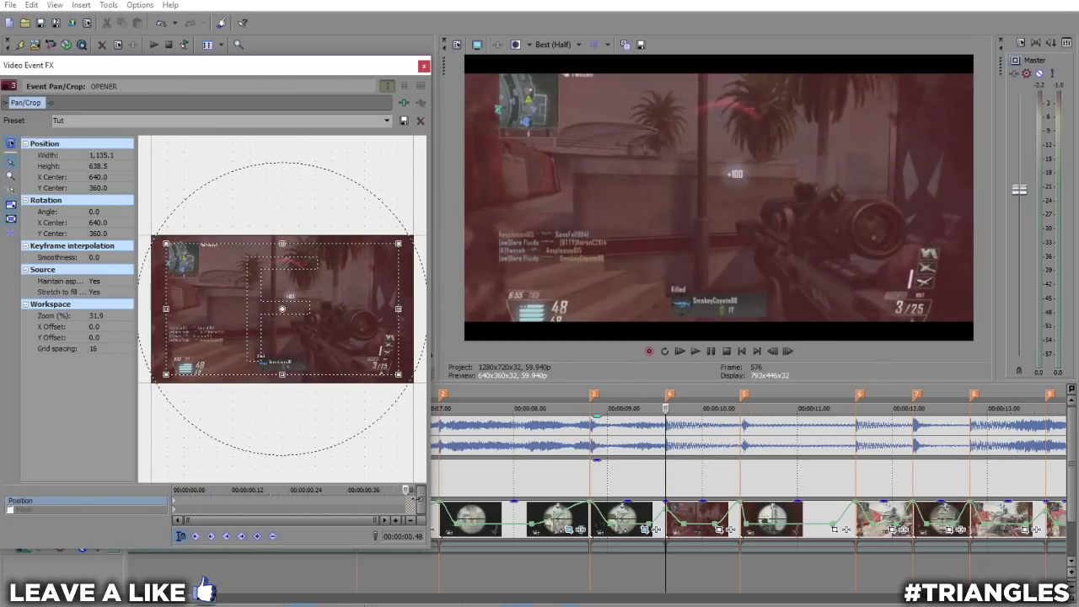
click(768, 353)
click(768, 354)
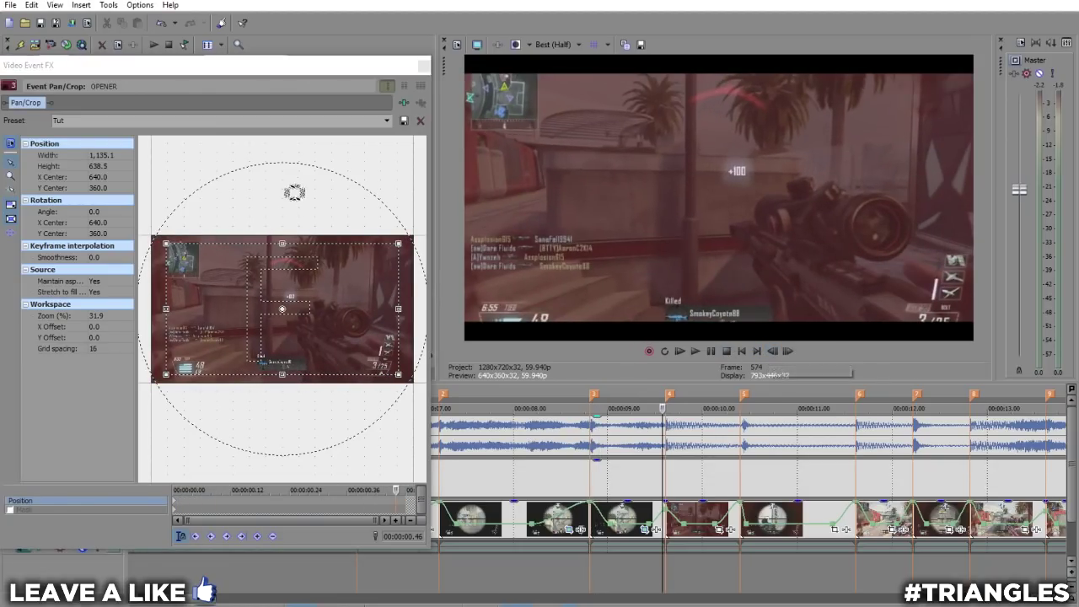
click(386, 120)
click(386, 120)
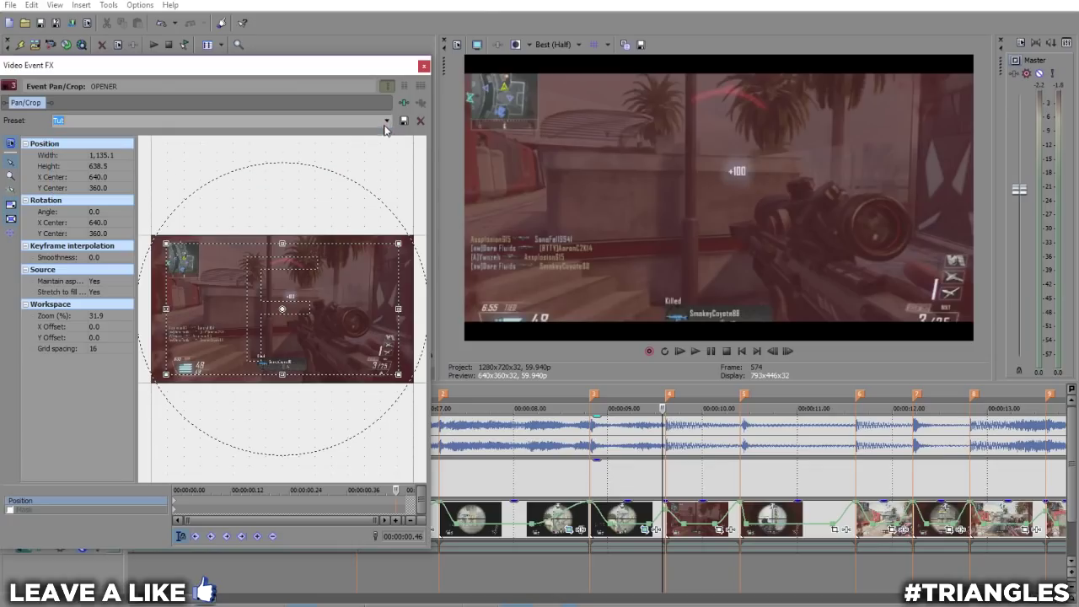
click(776, 348)
click(776, 349)
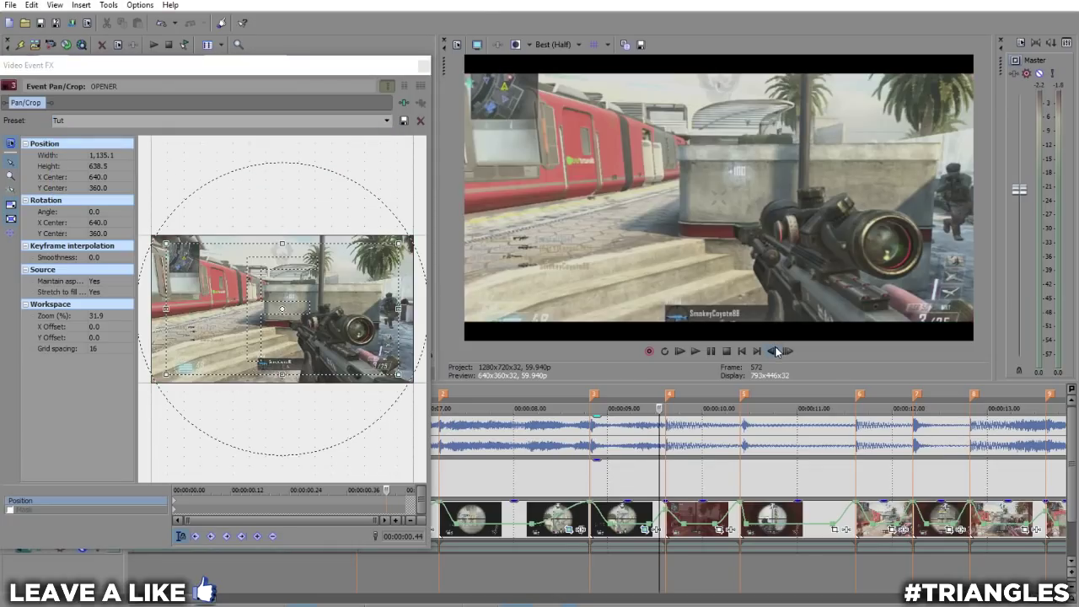
click(387, 121)
click(380, 136)
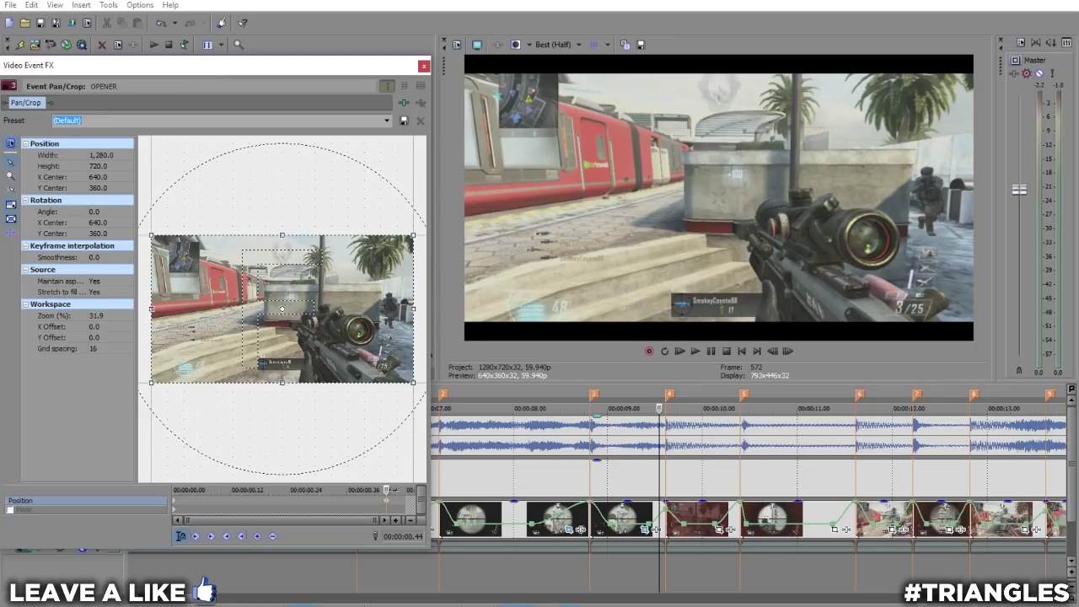
drag(392, 490, 415, 486)
click(385, 123)
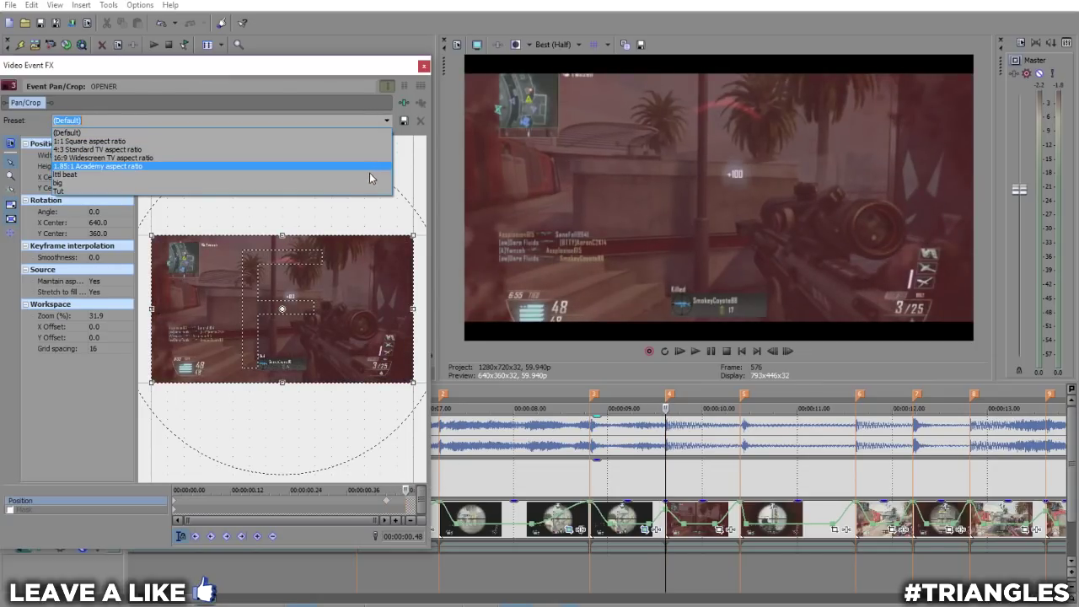
click(366, 192)
- Select the timeline range from the intro to past the fourth marker and play it
drag(579, 576, 421, 562)
click(680, 551)
mouse_move(679, 553)
mouse_down()
mouse_move(440, 565)
mouse_move(293, 557)
mouse_up()
click(293, 557)
key(space)
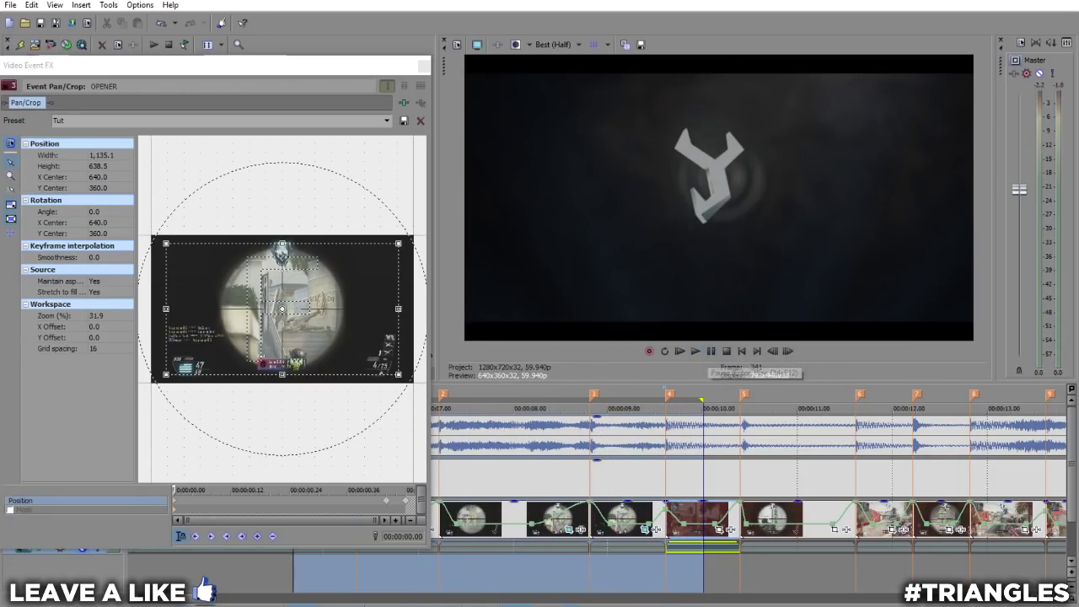
- Apply the Tut crop preset at the start of the segment after the fourth marker, and move to 00:00:00.45 in its keyframe timeline
click(462, 584)
drag(461, 572, 672, 585)
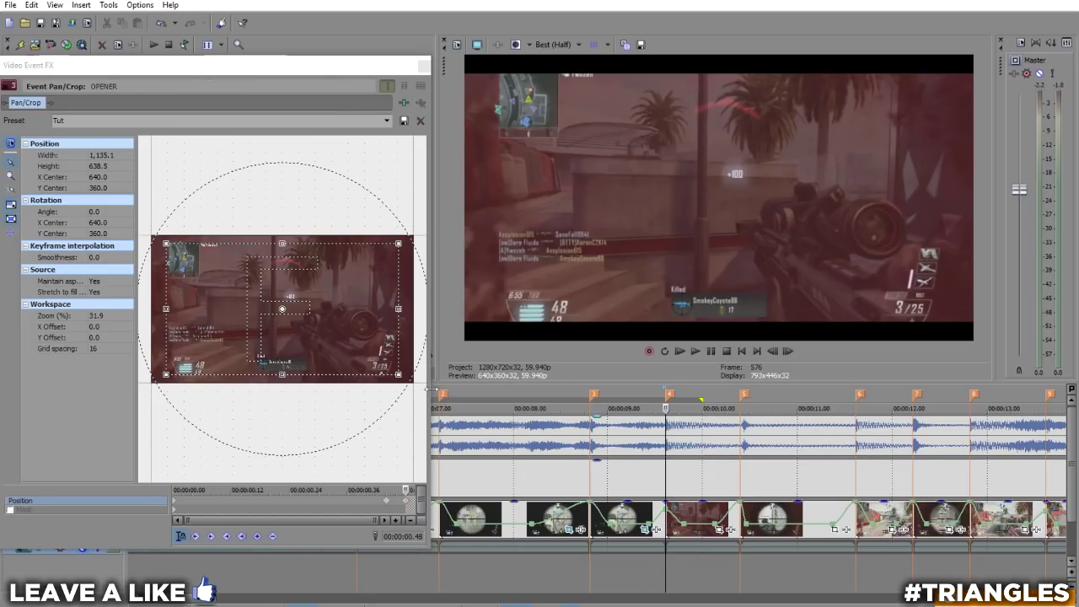
click(719, 530)
click(387, 121)
click(231, 424)
click(387, 120)
click(253, 193)
drag(174, 489, 396, 490)
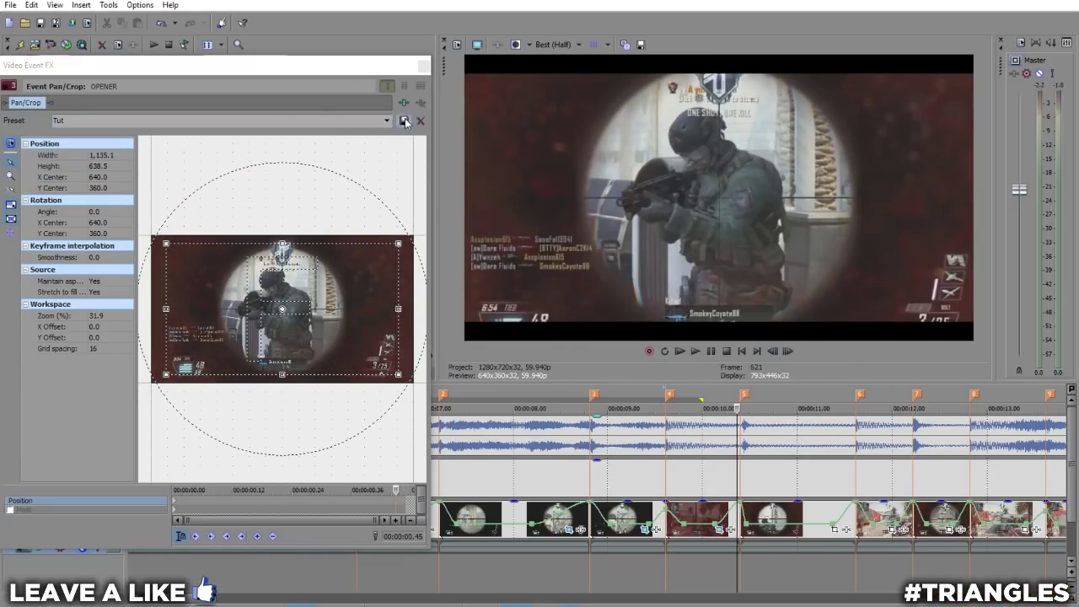
- Keyframe the crop of the segment after the fifth marker with the Tut preset at its start, (Default) at 00:00:01.09 and Tut at its end
drag(656, 564, 738, 564)
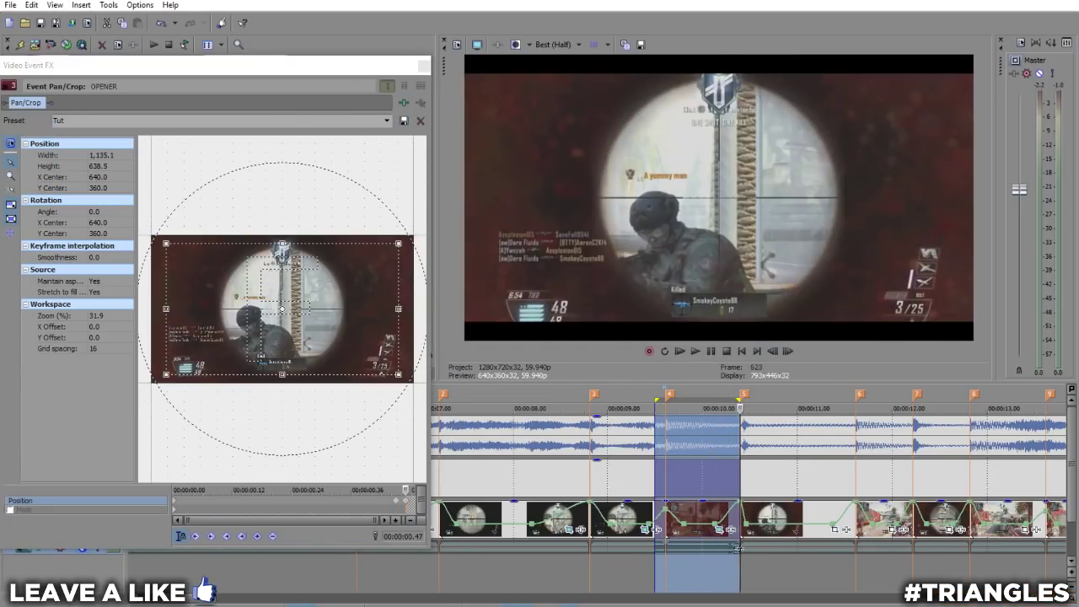
click(739, 565)
click(836, 530)
click(387, 121)
click(371, 194)
click(401, 500)
click(387, 120)
click(371, 132)
click(407, 501)
click(386, 88)
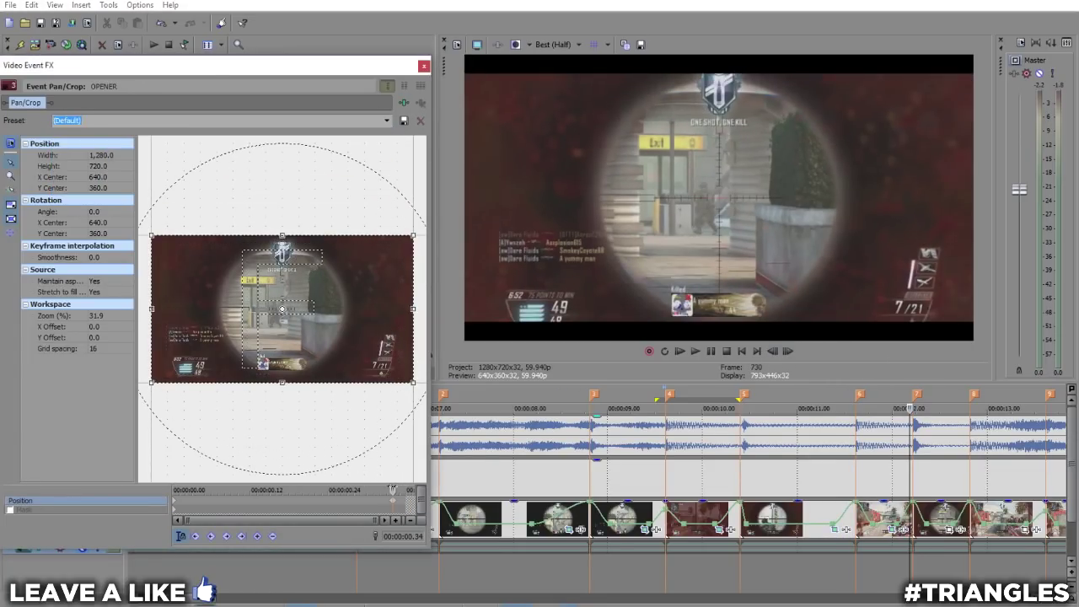
- Apply the Tut and (Default) crop presets to the start and end keyframes of the segment after the sixth marker
click(388, 123)
click(371, 176)
click(393, 500)
click(387, 120)
click(371, 131)
- Play the edit around the fifth marker and check the fifth segment's crop keyframe at 00:00:01.09
click(715, 564)
key(space)
click(728, 351)
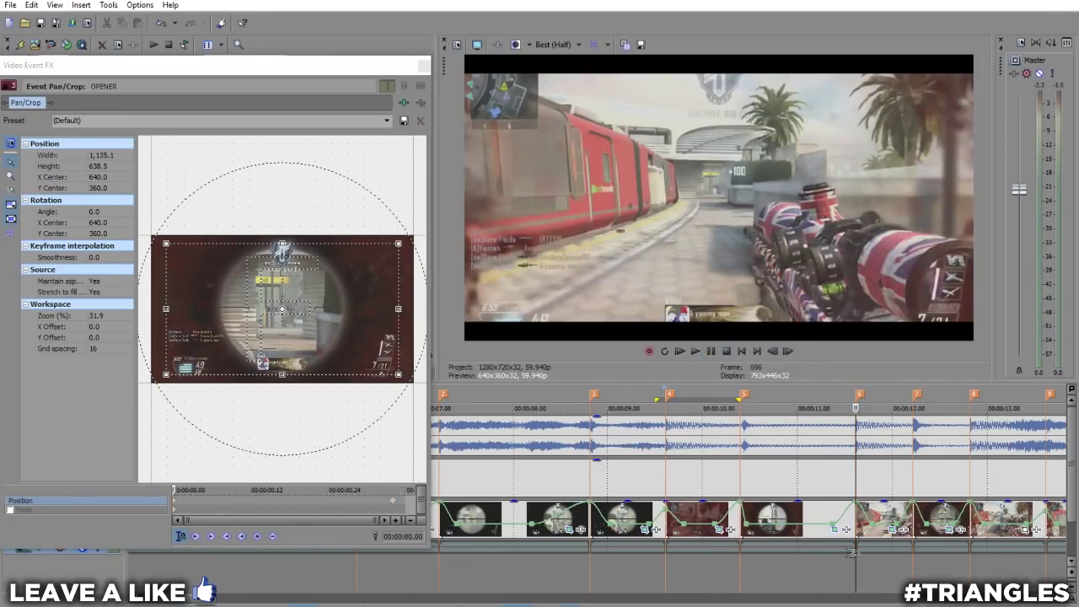
click(772, 351)
click(393, 501)
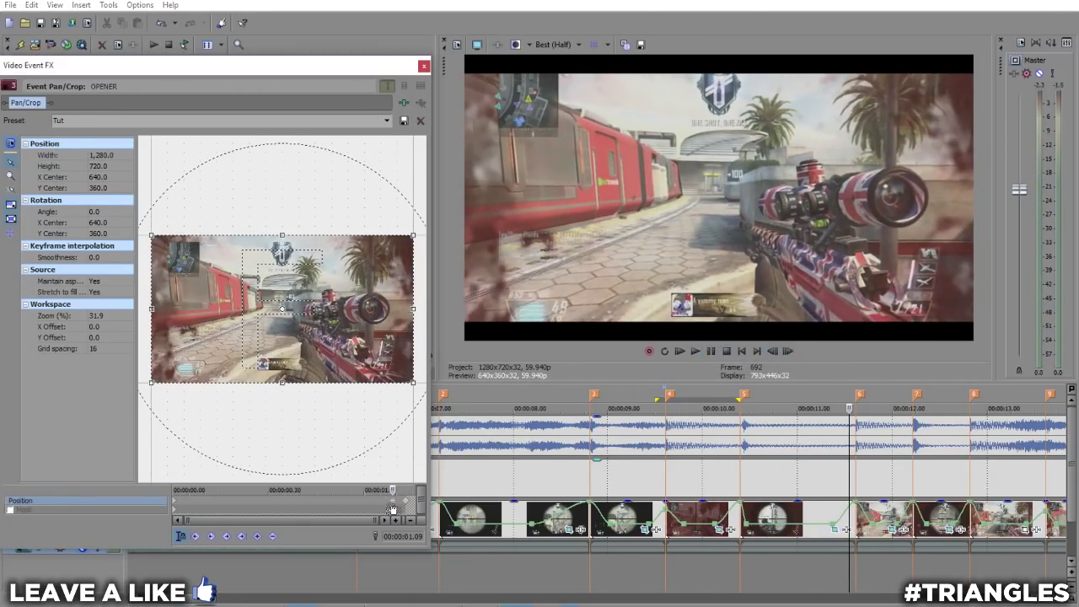
- Reopen Event Pan/Crop for the segment after the sixth marker and place its (Default) crop keyframe at 00:00:00.32
click(852, 524)
click(893, 530)
click(405, 501)
click(772, 351)
click(381, 501)
click(393, 501)
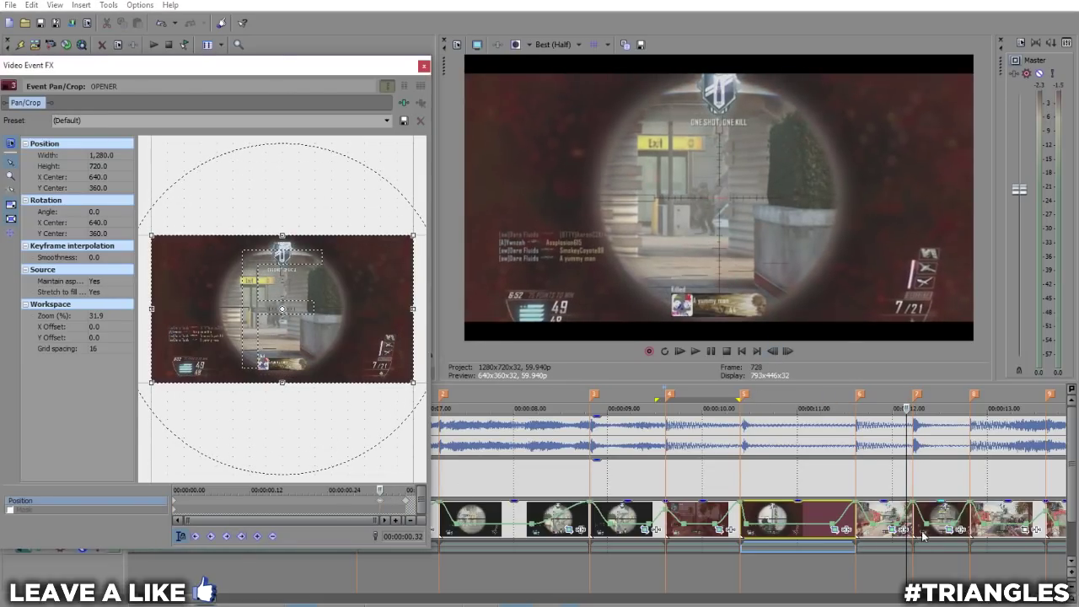
- Keyframe the crop near the end of the segment after the seventh marker, finishing with the Tut preset
click(908, 523)
click(950, 529)
click(405, 501)
click(773, 352)
click(772, 352)
click(406, 501)
click(387, 121)
click(371, 192)
- Keyframe the crop of the segment after the eighth marker with Tut at its start, (Default) near its end and Tut at 00:00:00.48
click(1025, 530)
click(387, 120)
click(371, 192)
click(405, 501)
click(773, 351)
click(387, 120)
click(380, 130)
click(406, 501)
click(387, 122)
click(387, 135)
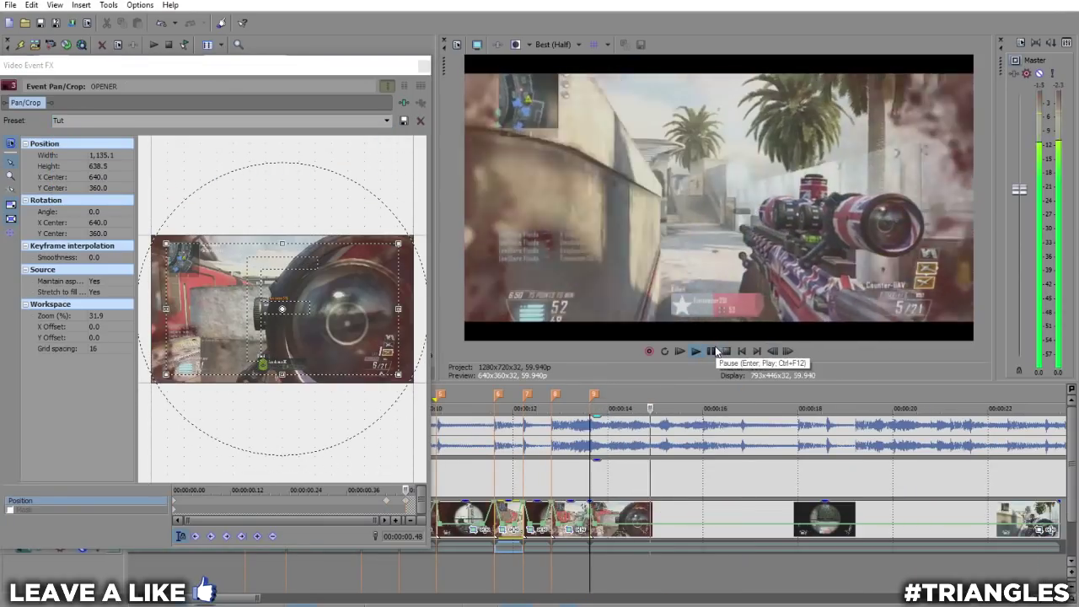
- Trim the segment after the ninth marker to end at frame 911, apply the Tut crop preset at 00:00:01.35 and close its effect settings
click(778, 354)
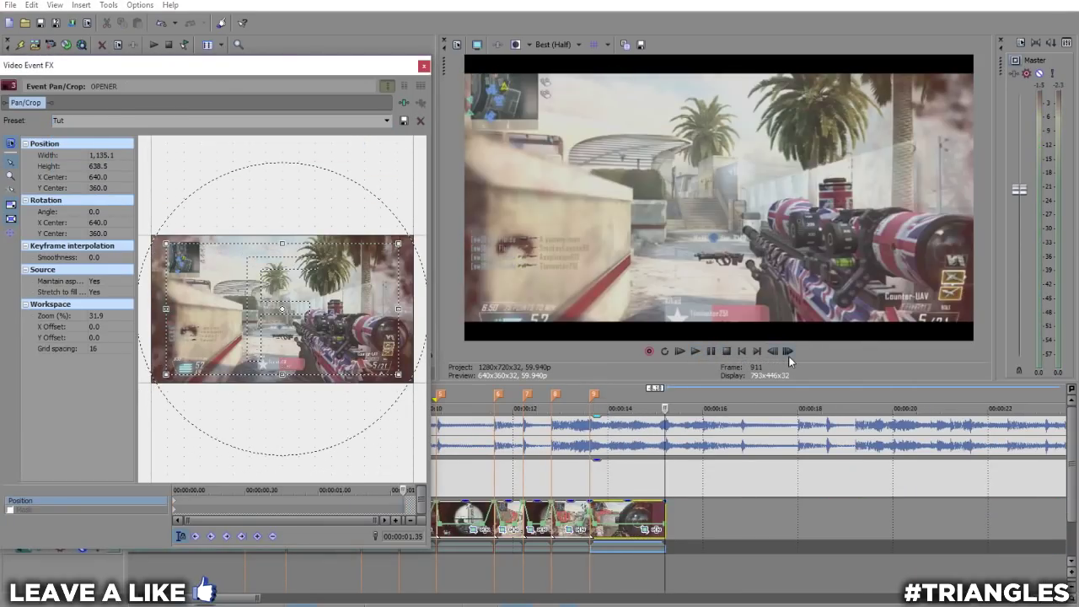
click(424, 65)
- Select the timeline range from the first marker to past the last gameplay segment and play it
drag(731, 554, 245, 556)
click(10, 5)
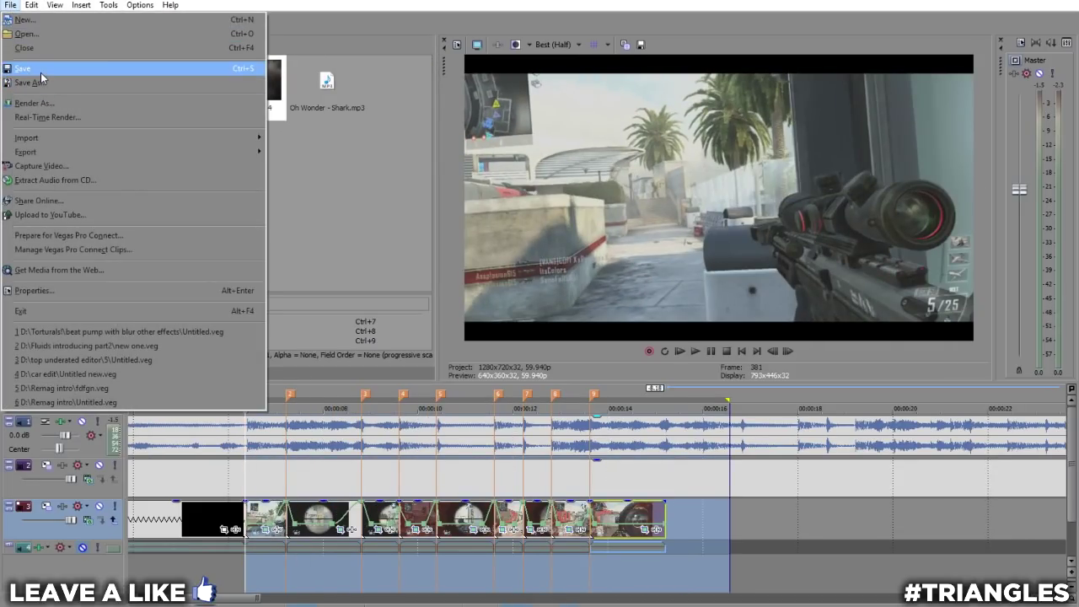
click(34, 104)
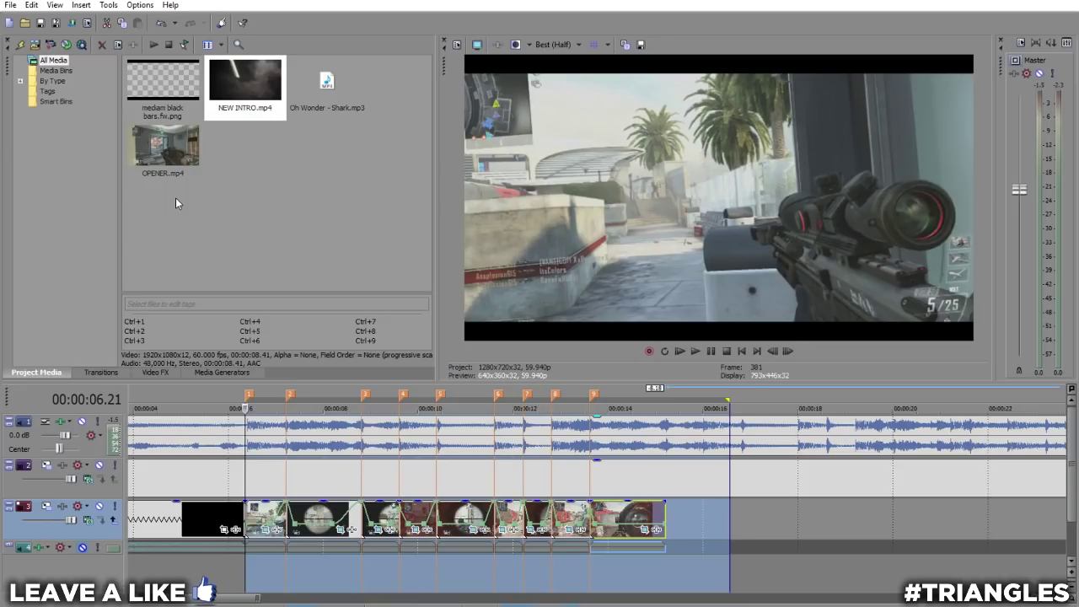
key(space)
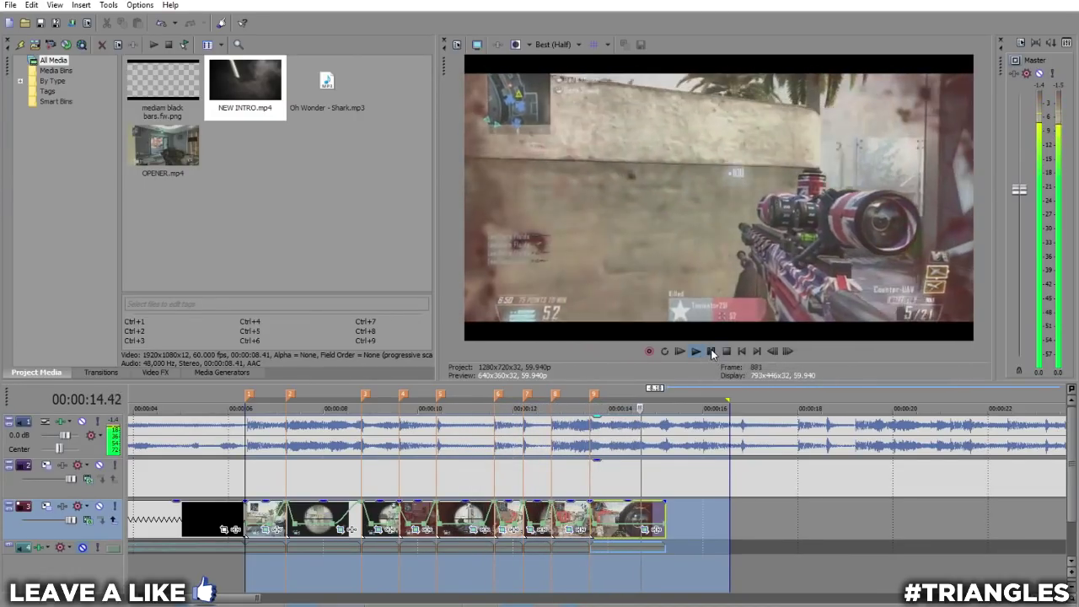
click(712, 352)
- Return the playhead to the start of the first gameplay segment at 00:00:06.21
scroll(381, 491, down, 2)
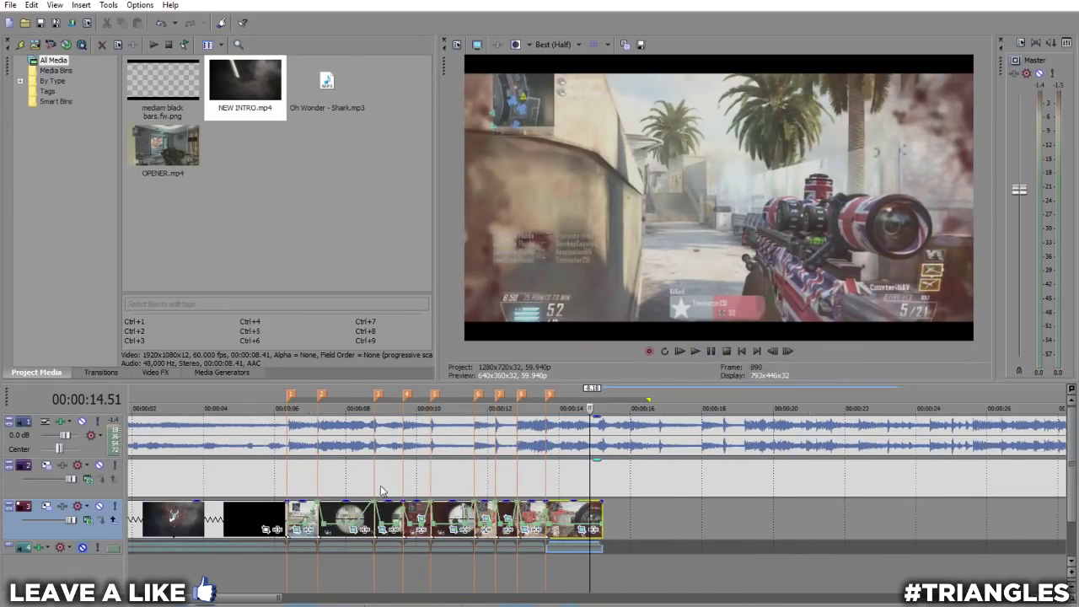
click(299, 567)
scroll(303, 569, up, 2)
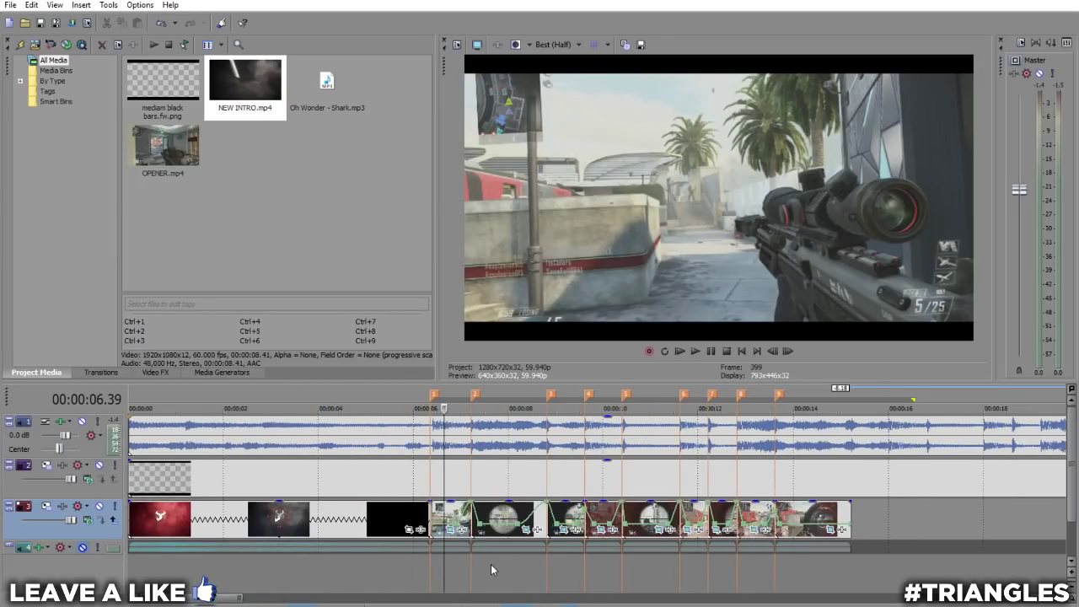
key(space)
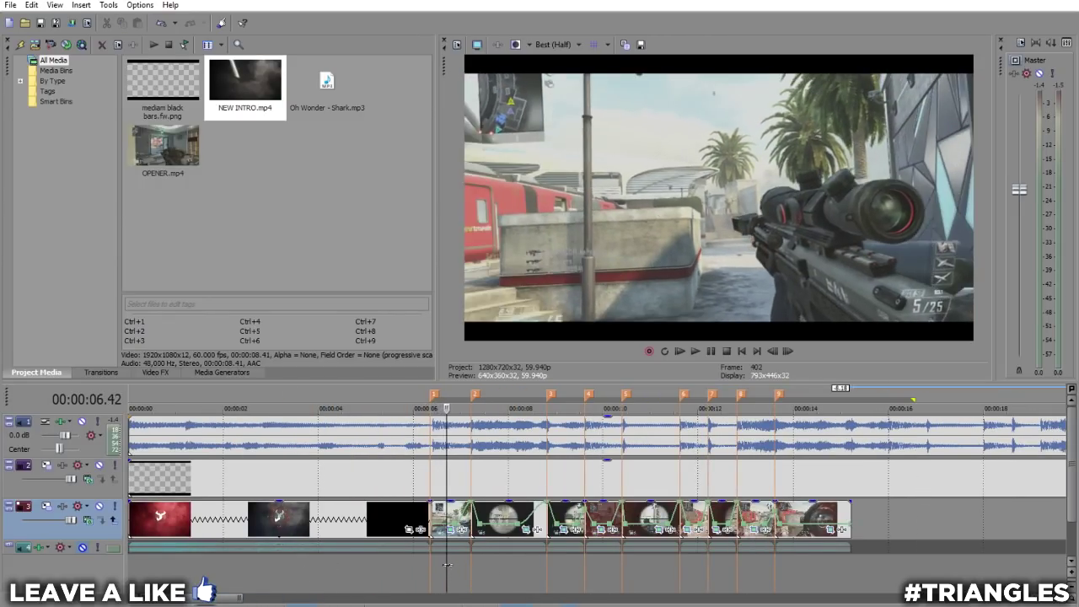
key(space)
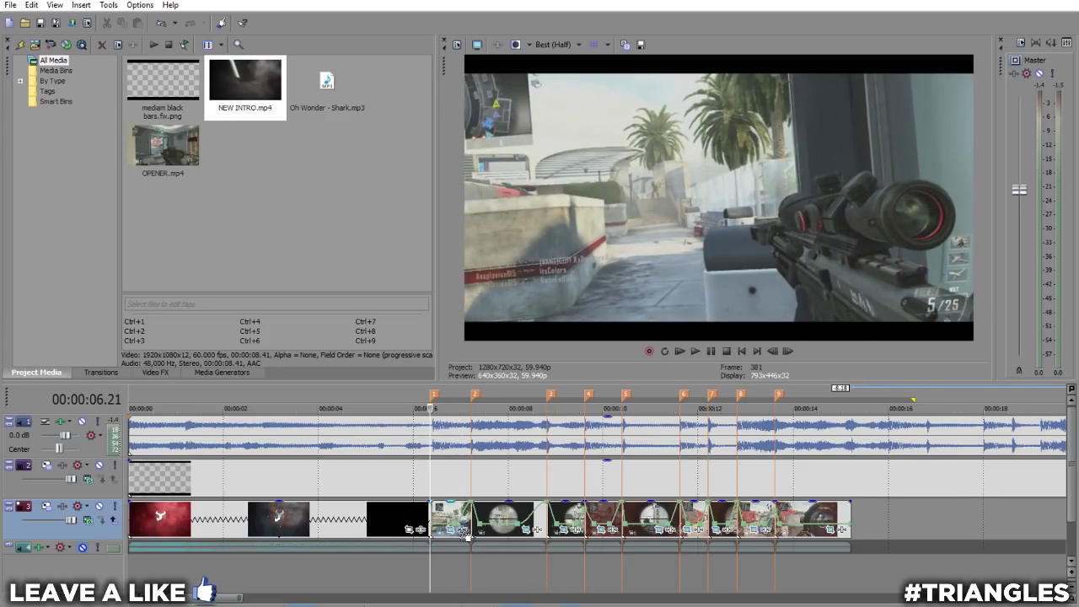
- Add the Sony Defocus effect to the gameplay segment after the first marker
click(467, 533)
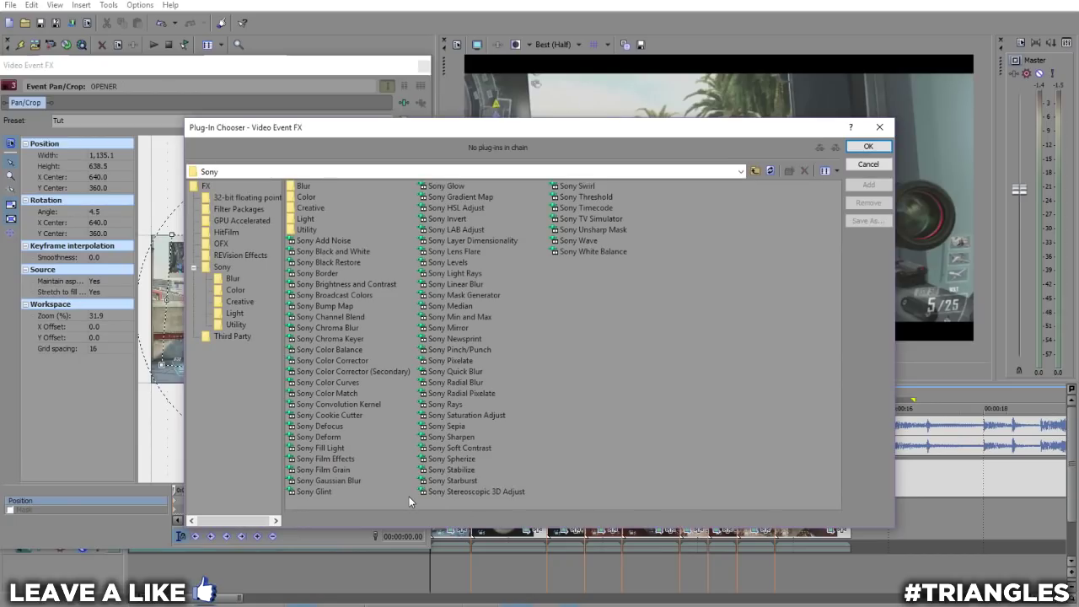
drag(649, 467, 287, 206)
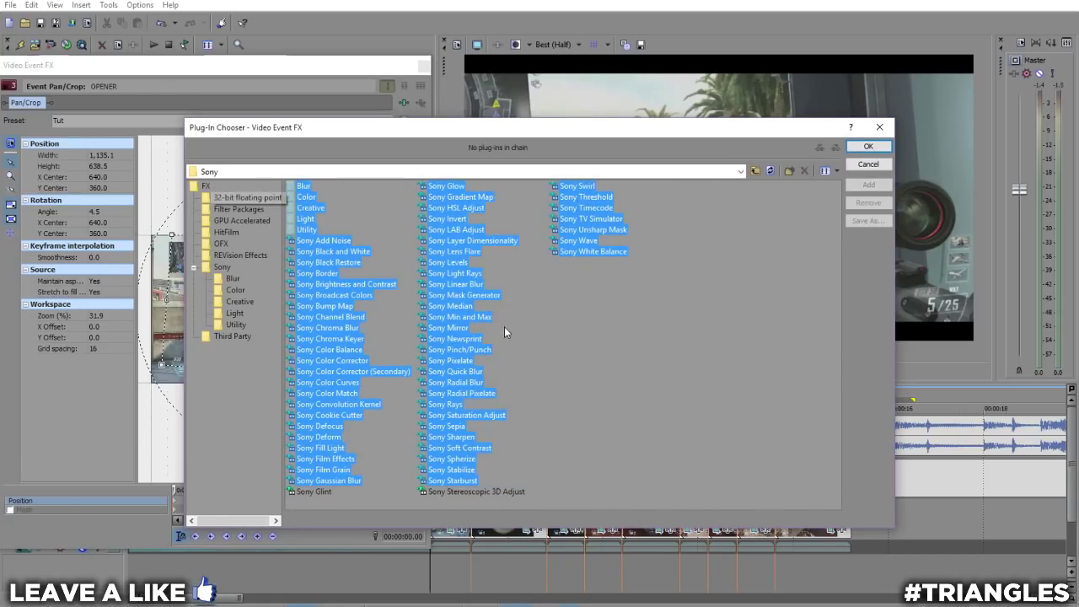
click(201, 186)
click(220, 268)
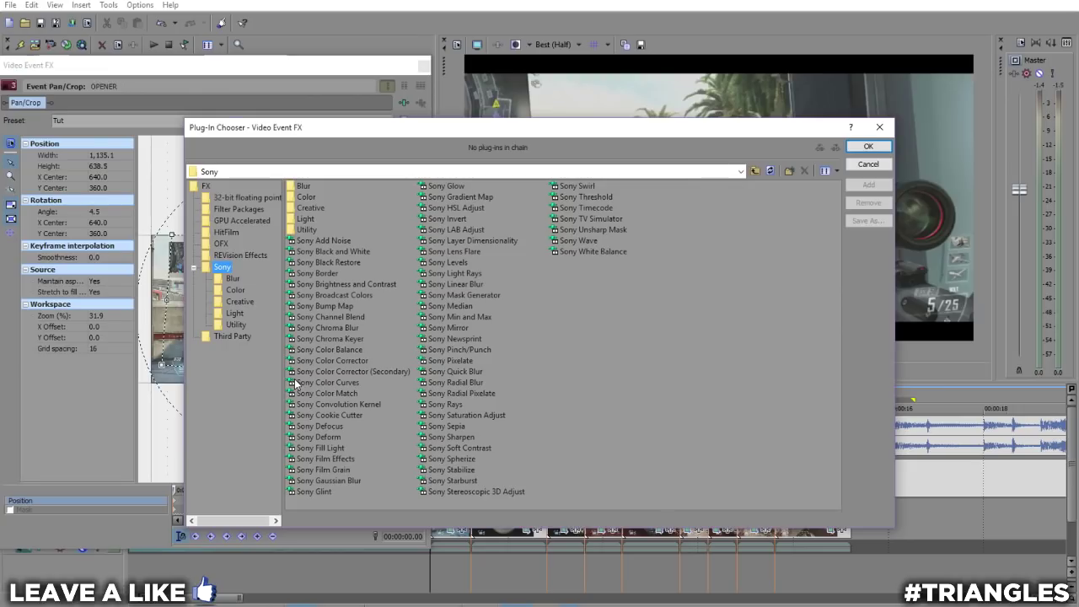
click(325, 427)
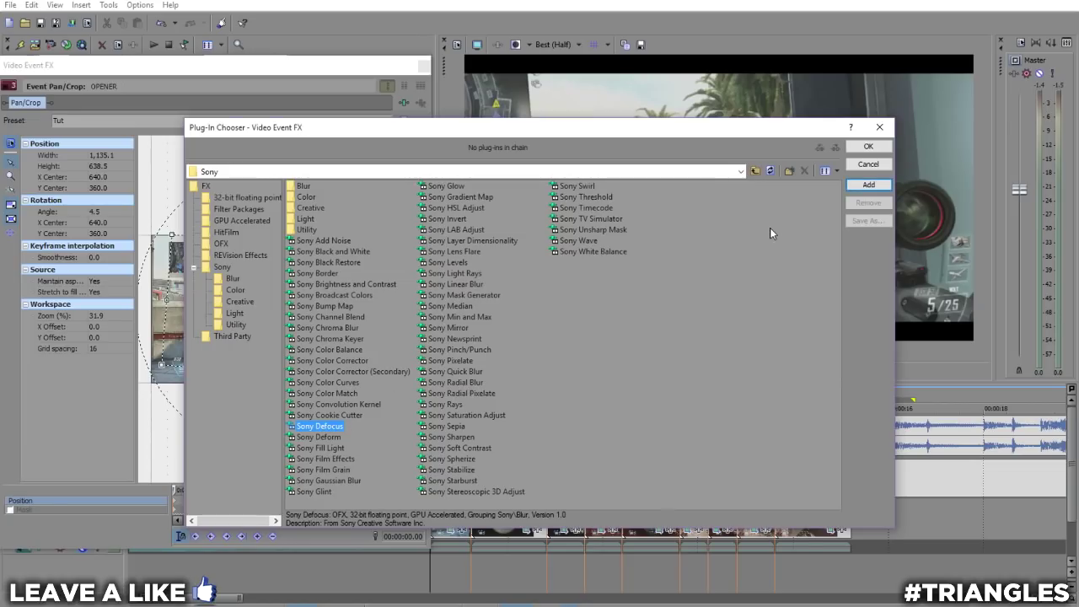
click(882, 150)
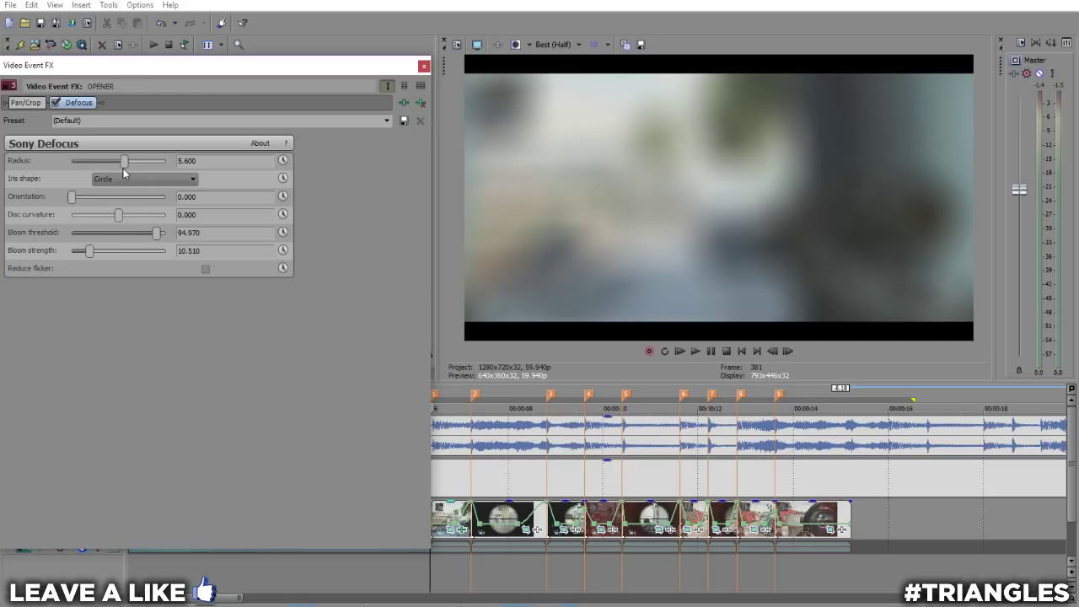
- Animate the first segment's Defocus radius from 0.612 at its start to 0 at 00:00:00.31
drag(105, 169, 73, 170)
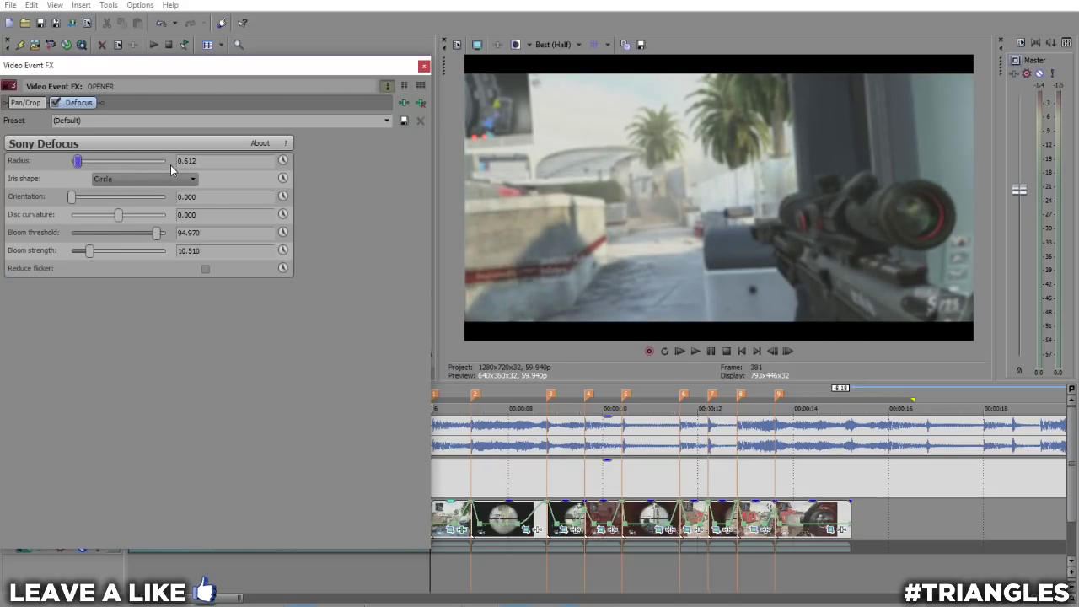
click(283, 161)
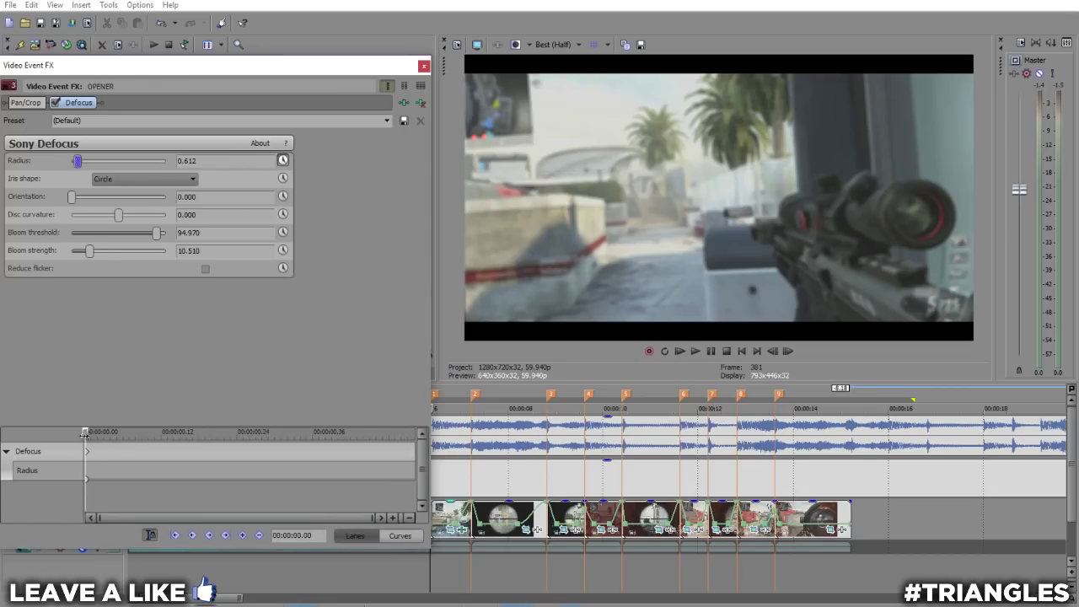
drag(87, 434, 283, 433)
click(283, 433)
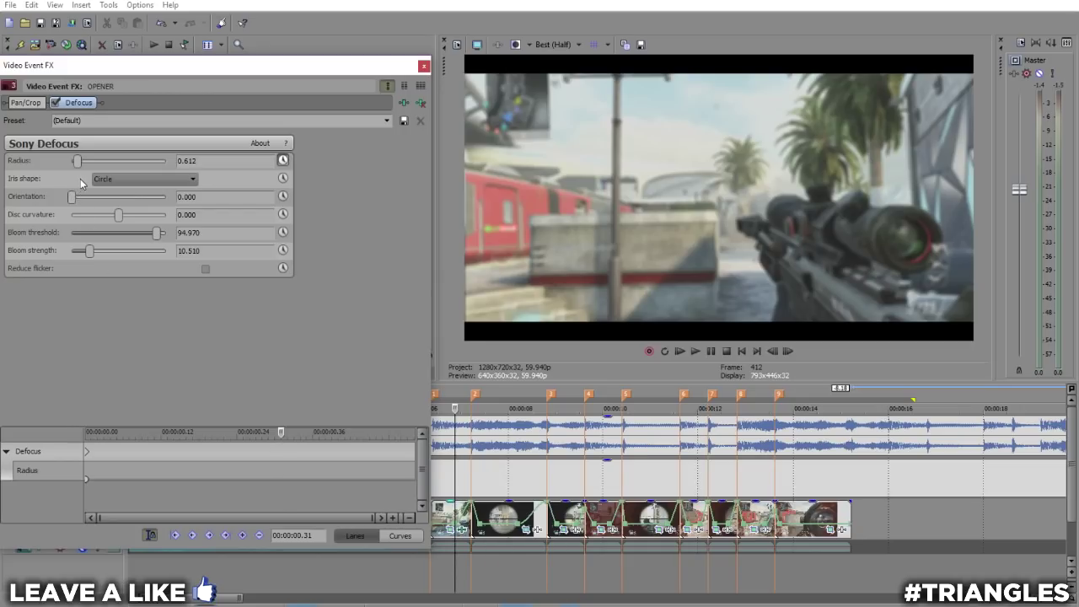
drag(78, 160, 71, 161)
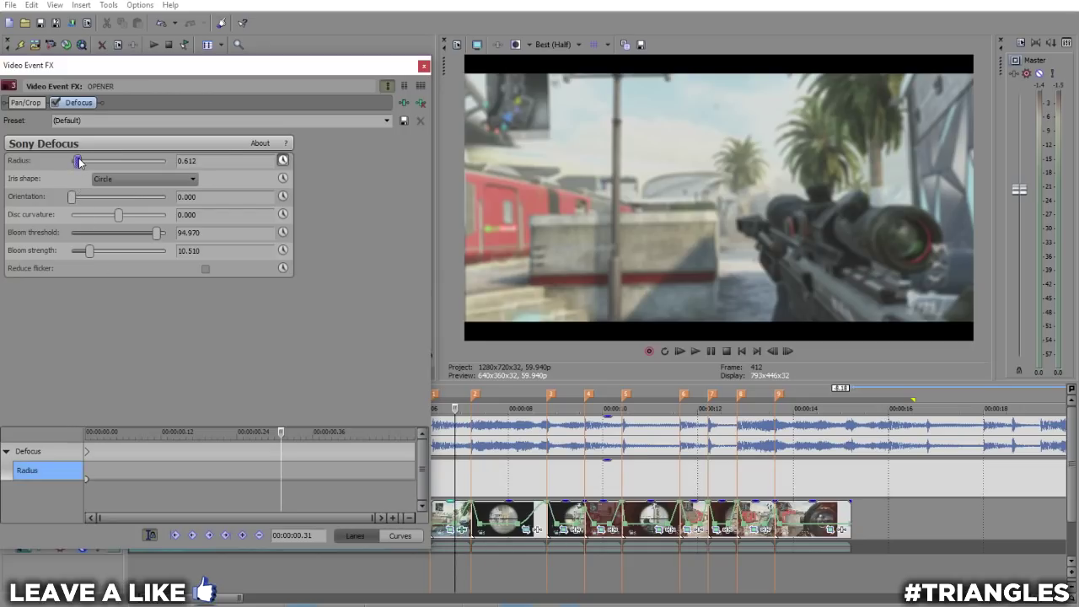
- Select the timeline range across the first gameplay segment and play it to preview the blur
click(436, 591)
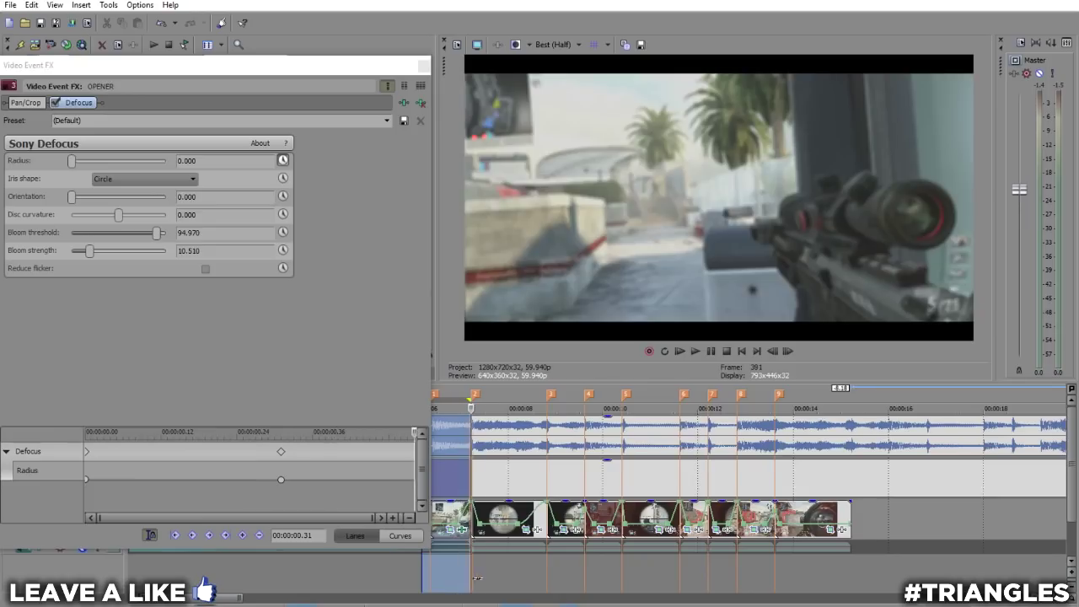
double_click(446, 401)
click(692, 351)
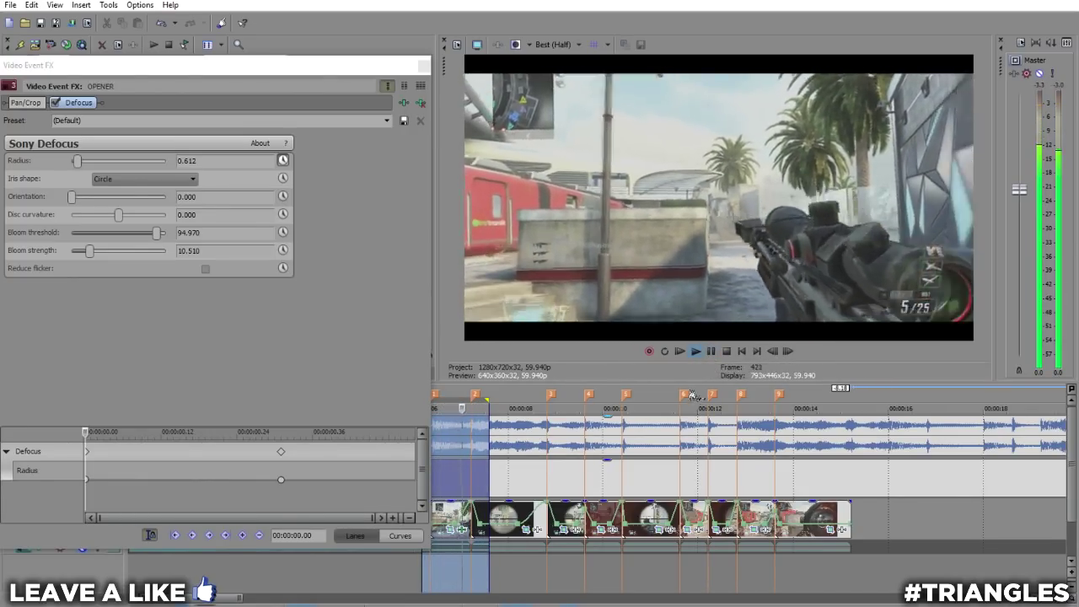
- Move the playhead to the fourth marker and add the Sony Defocus effect to the segment that starts there
click(456, 558)
drag(455, 571, 558, 567)
drag(563, 568, 584, 567)
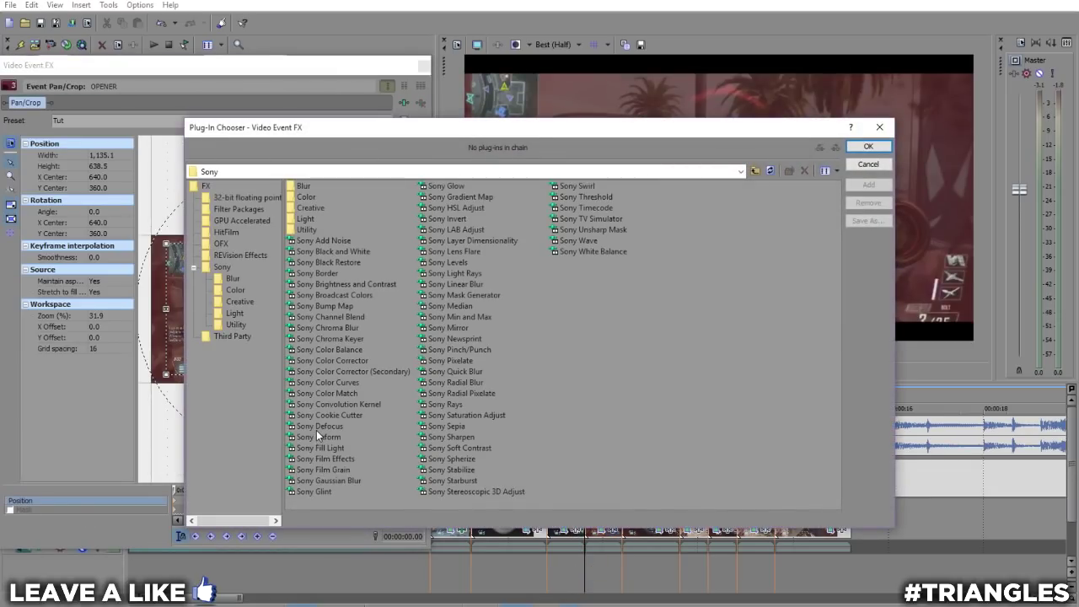
click(317, 427)
click(868, 184)
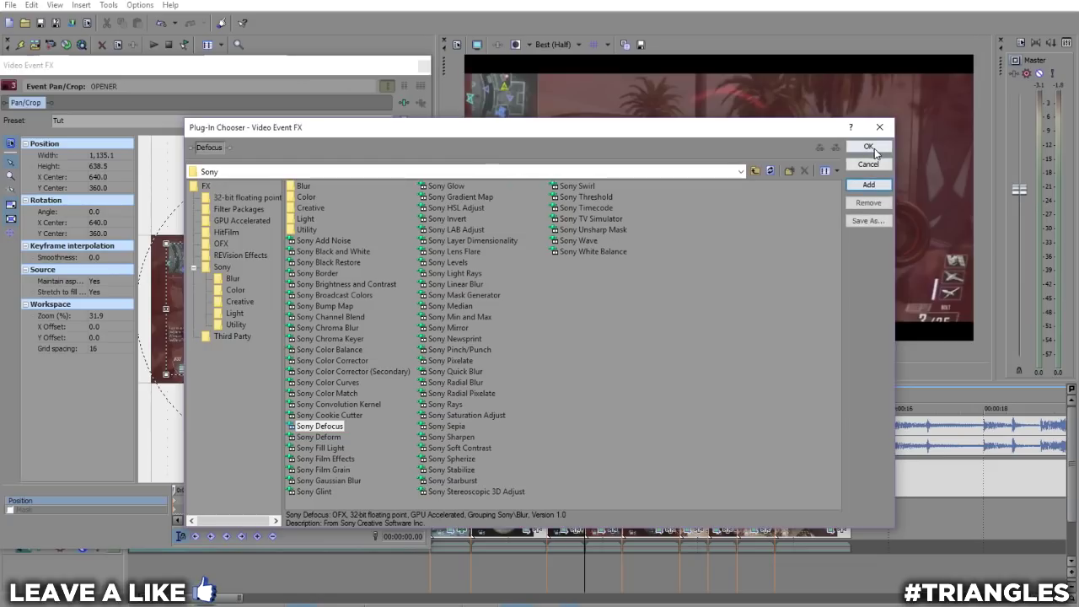
click(869, 146)
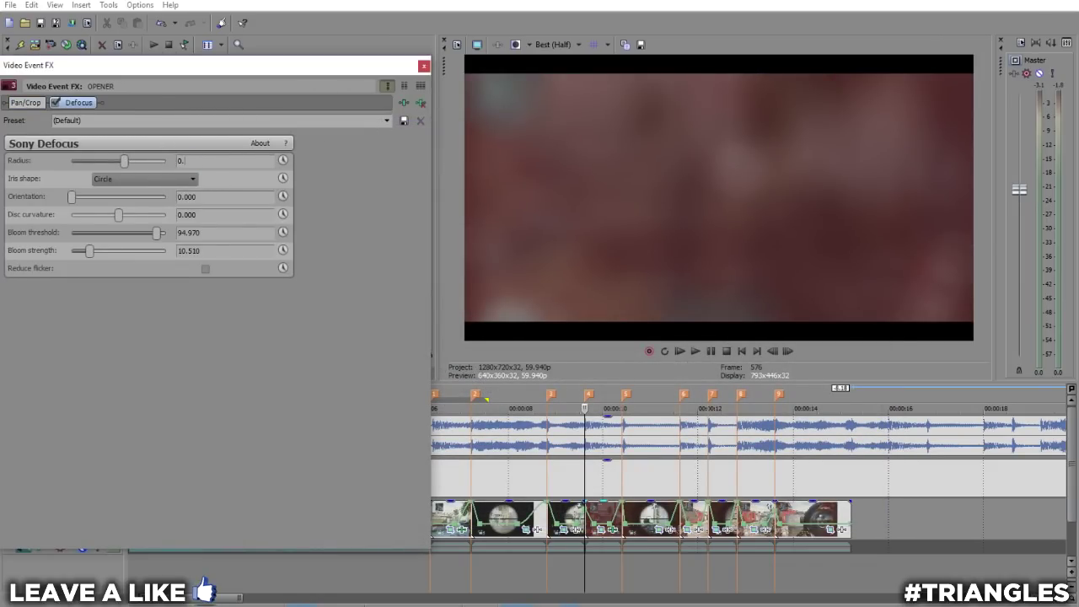
- Animate the Defocus radius of the segment after the fourth marker from 0.612 at its start to 0 at 00:00:00.33
key(Return)
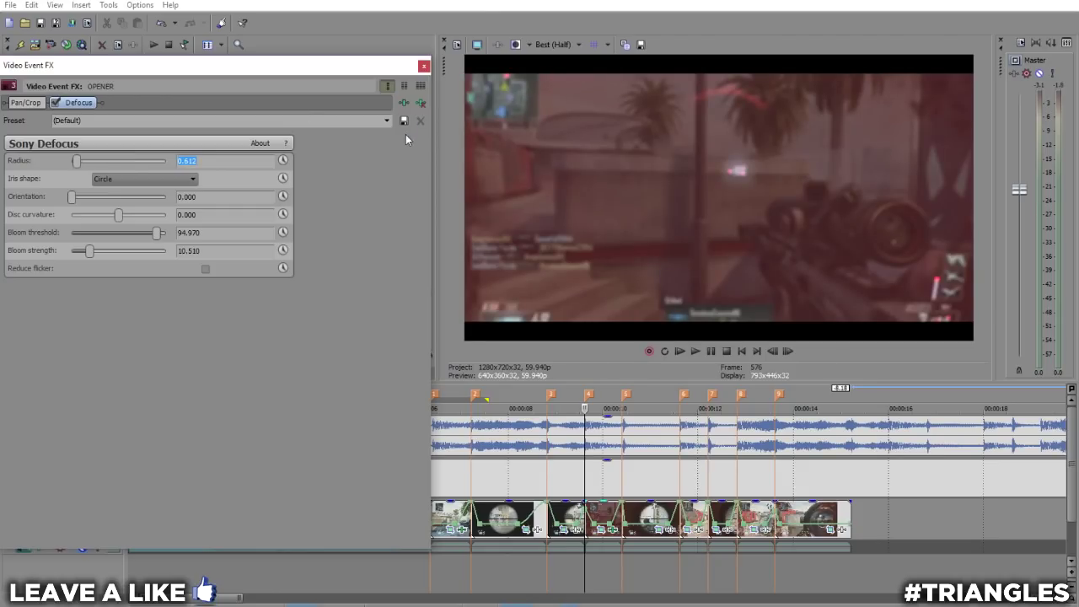
click(283, 161)
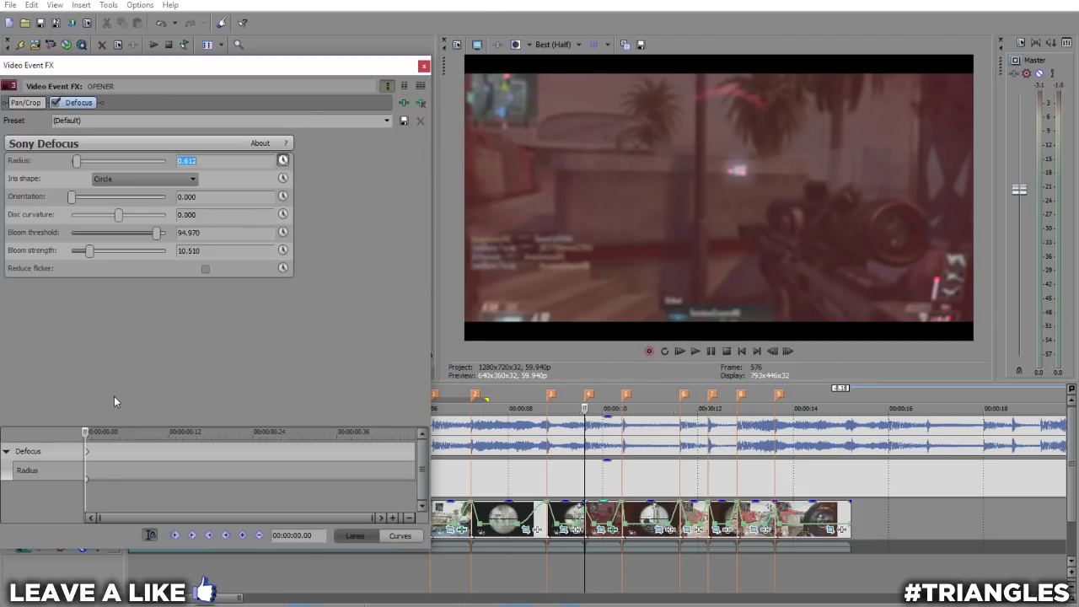
drag(87, 433, 317, 444)
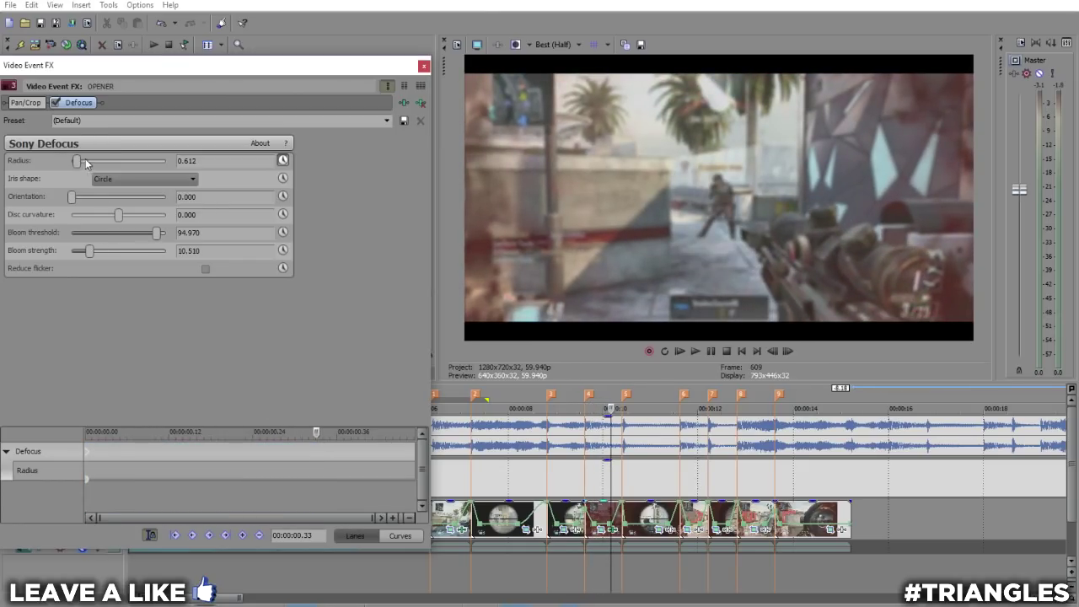
drag(88, 163, 66, 162)
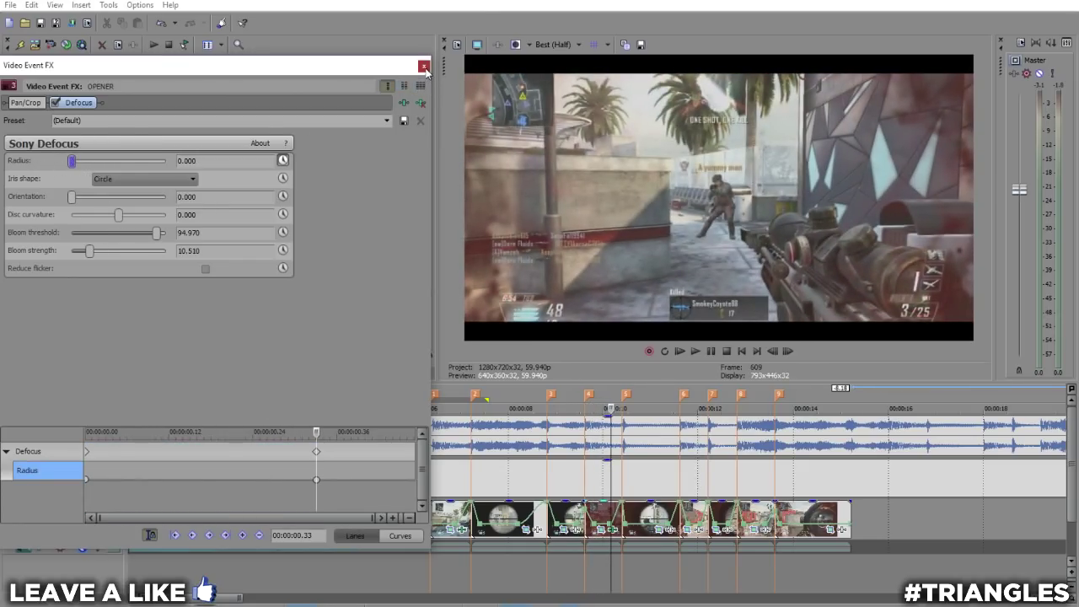
- Close the effect settings, select the timeline range from the intro's end to past the sixth marker, and play it
click(425, 68)
drag(692, 572, 422, 550)
click(422, 547)
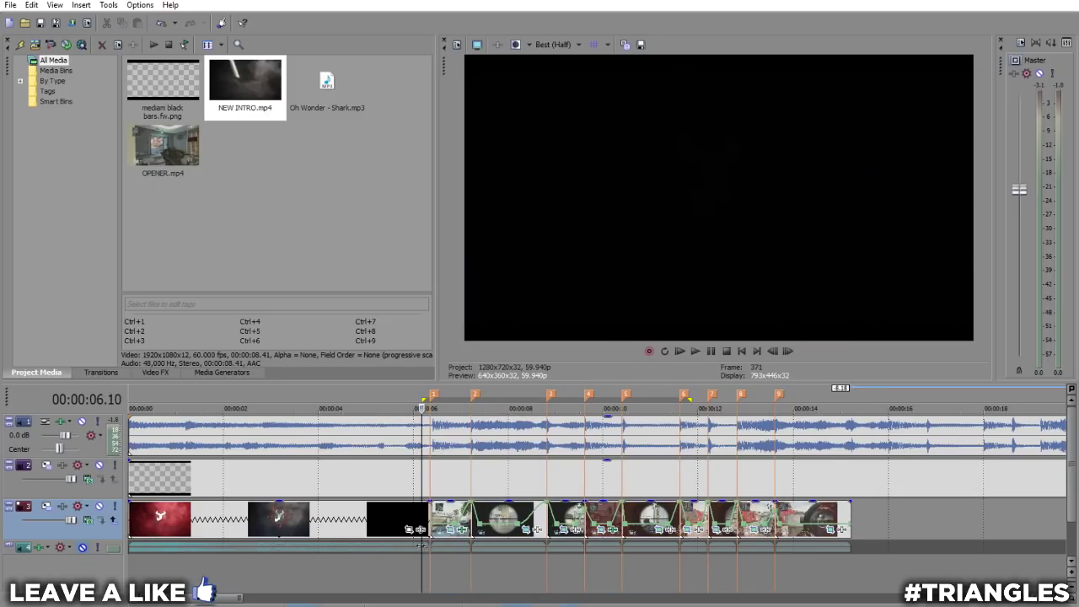
key(space)
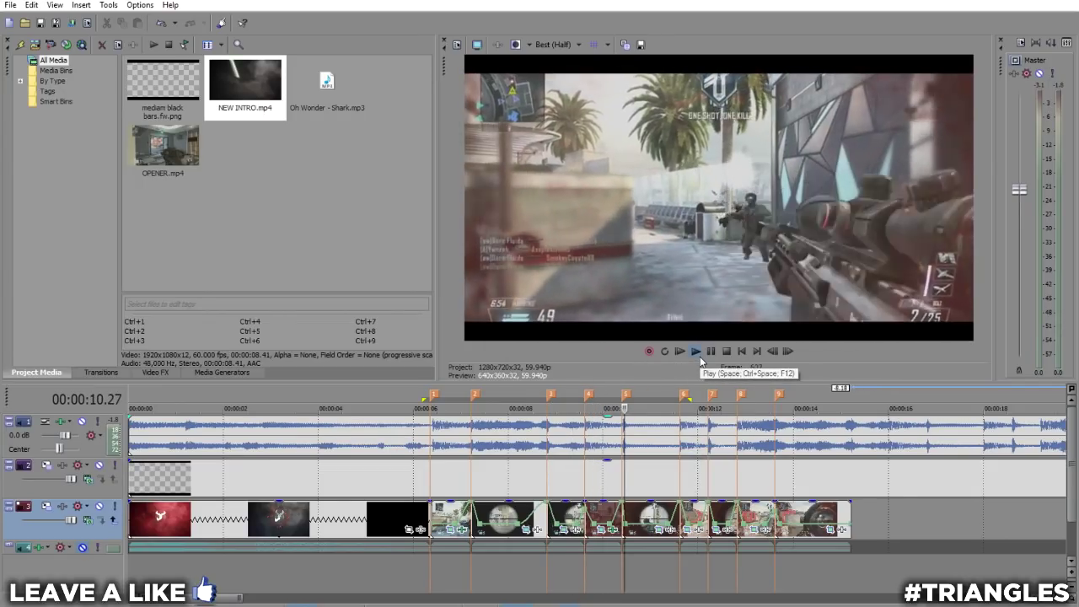
click(699, 356)
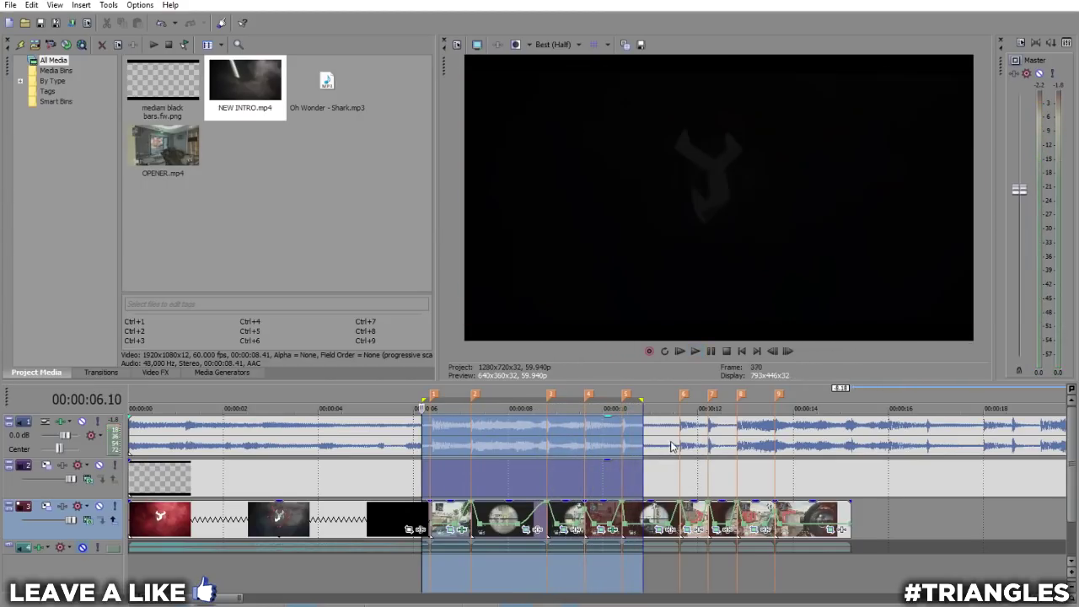
- Move the playhead to the fifth marker and add the Sony Color Corrector (Secondary) effect to the segment that starts there
click(564, 550)
drag(565, 570, 622, 564)
click(671, 529)
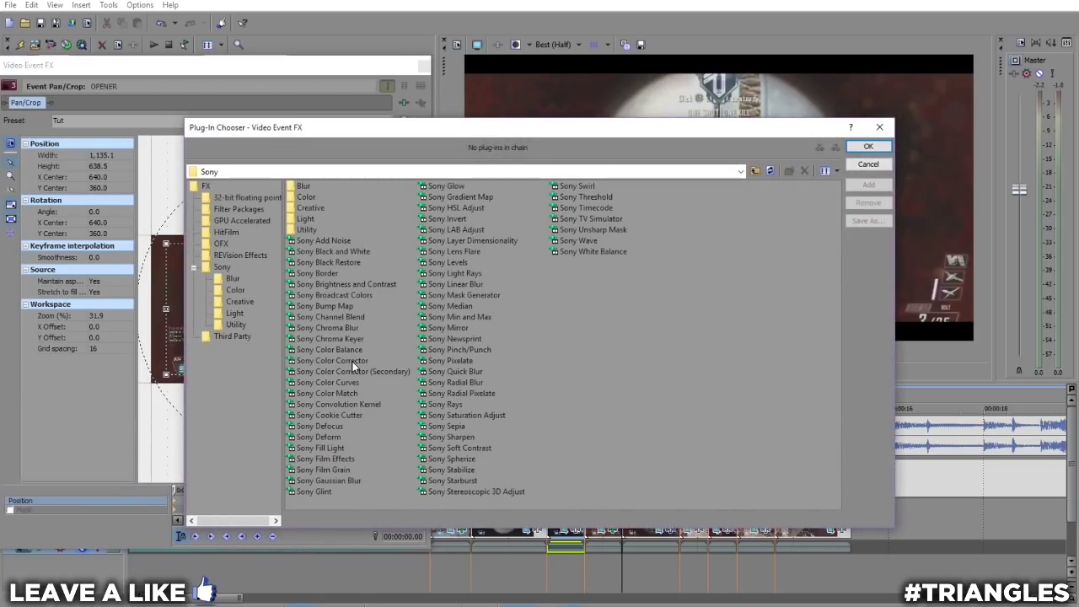
click(355, 361)
click(386, 372)
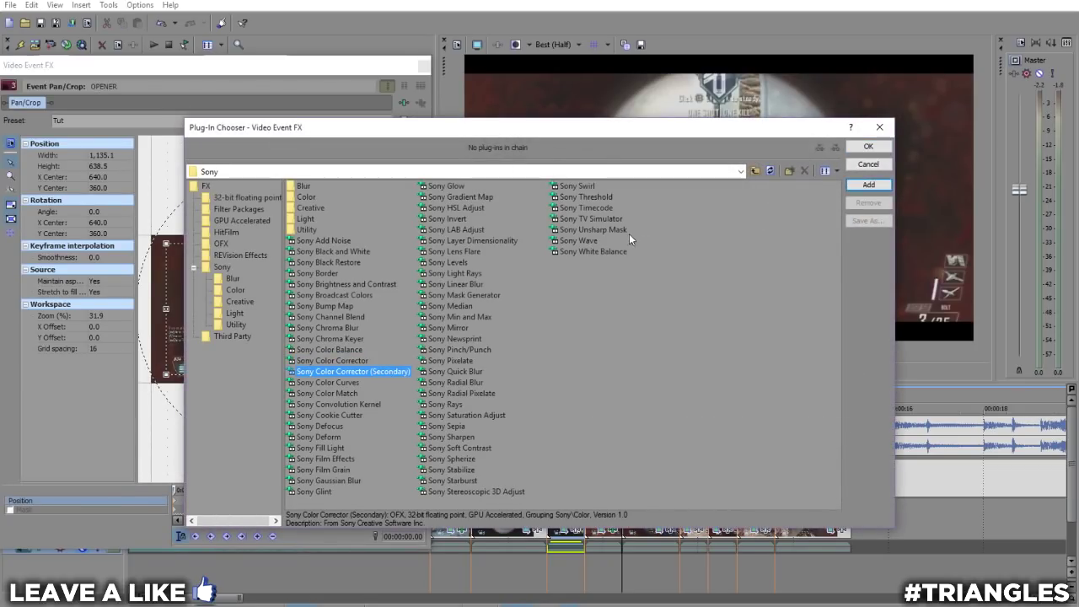
click(868, 185)
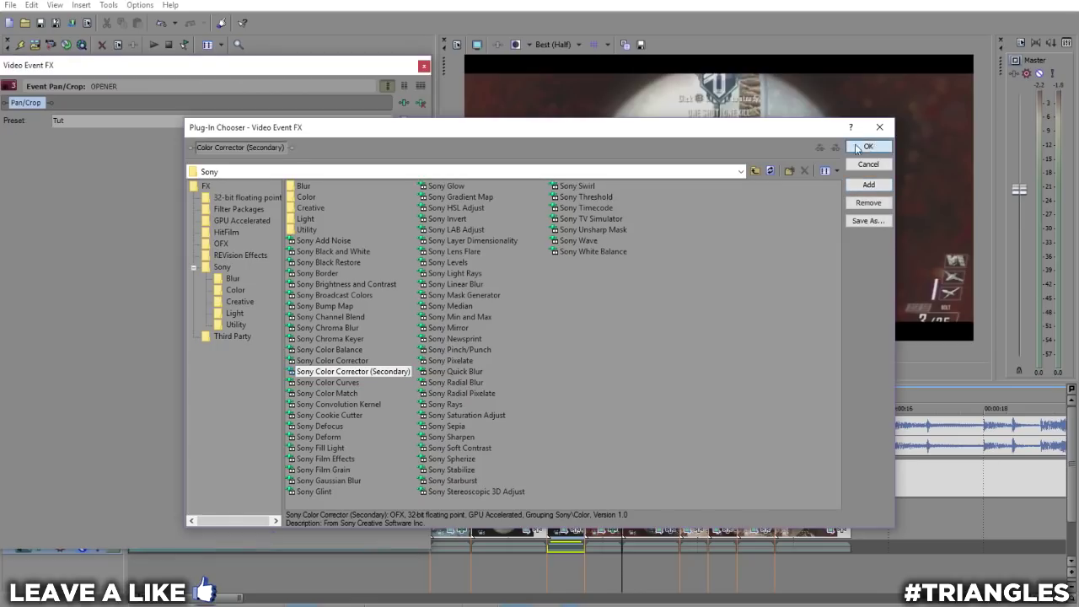
click(869, 146)
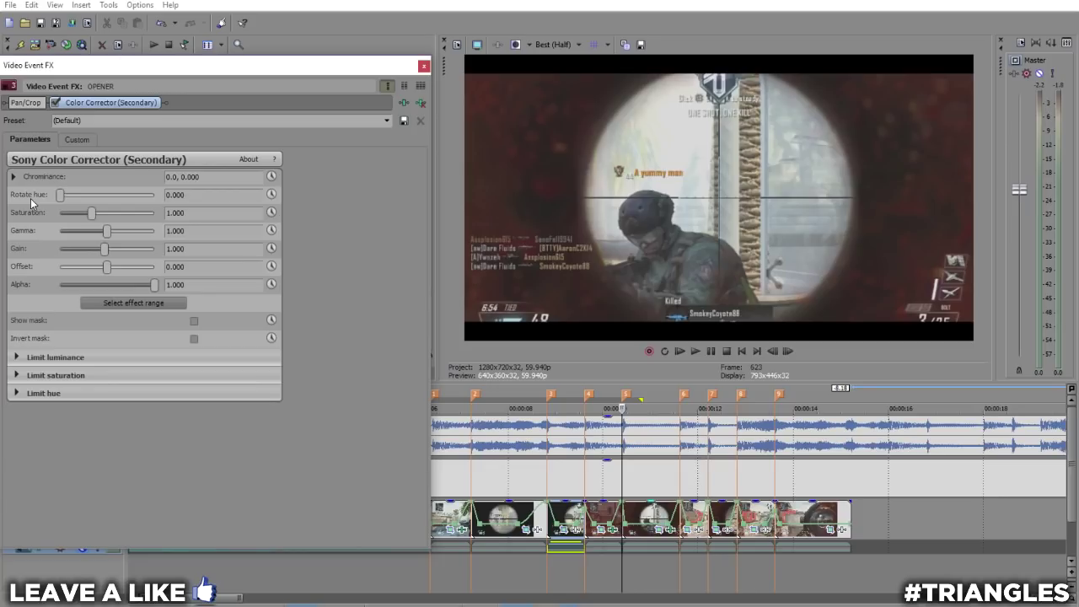
- Animate the Color Corrector's Rotate hue from 0 at the segment's start to 360 at 00:00:01.13 and close the effect settings
click(269, 195)
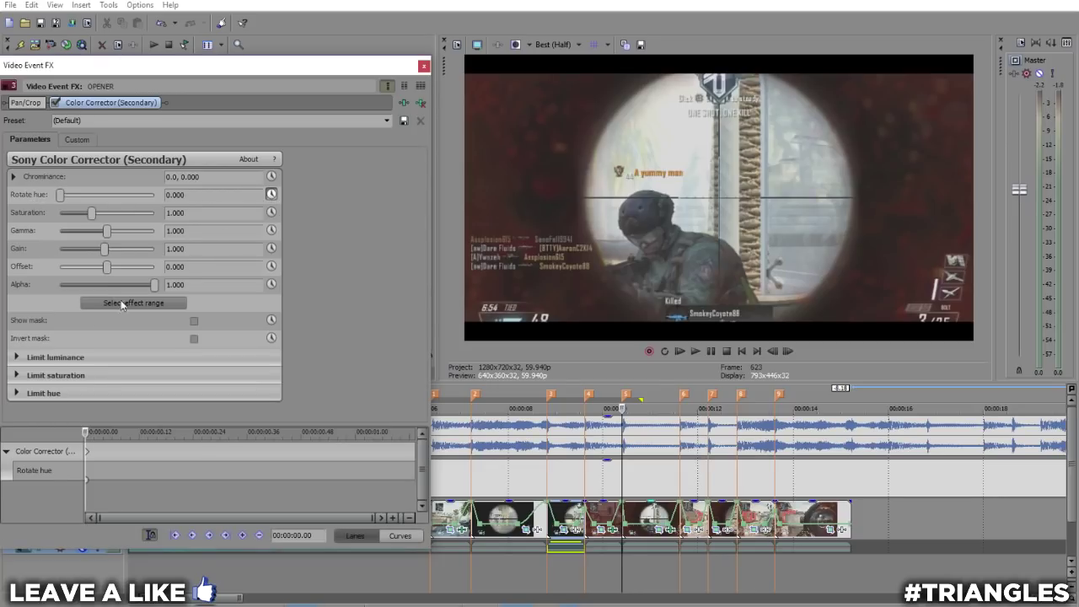
drag(87, 435, 419, 473)
drag(65, 196, 967, 227)
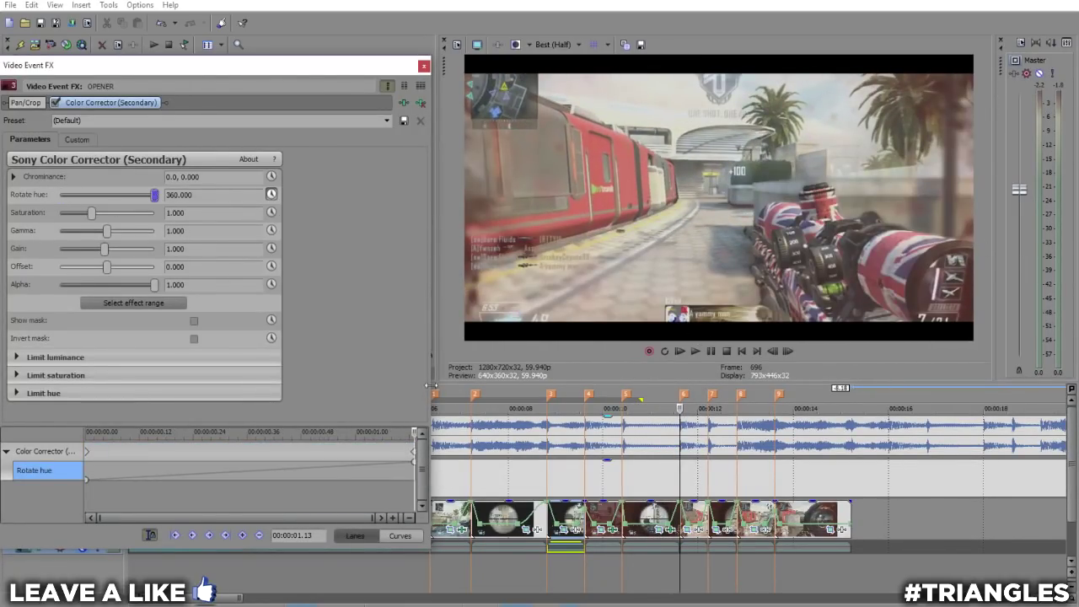
drag(414, 435, 423, 489)
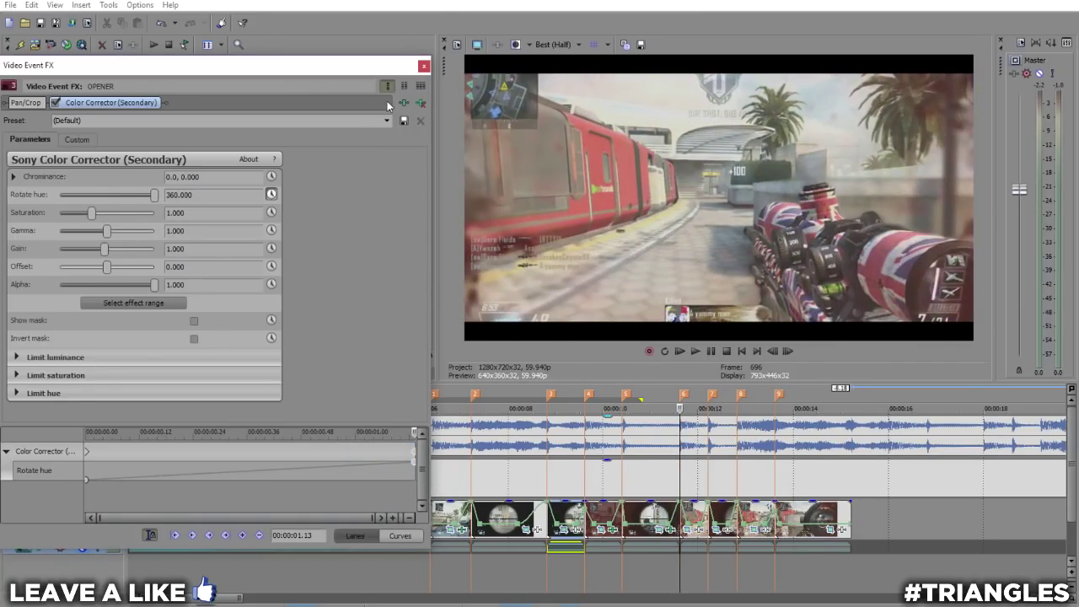
click(424, 67)
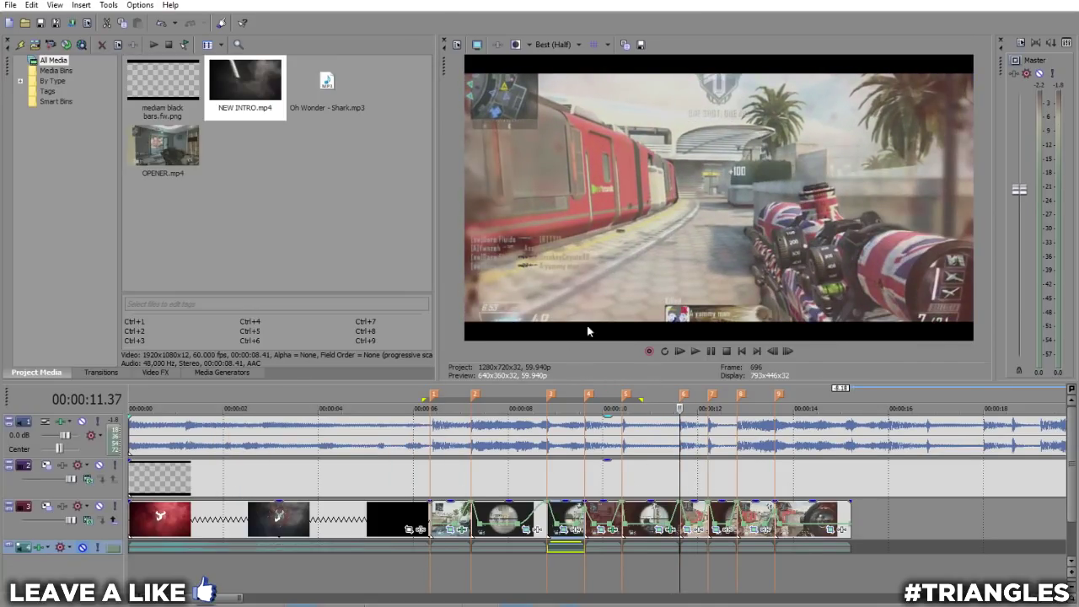
- Add the Sony Defocus effect to the segment that starts at the sixth marker
key(space)
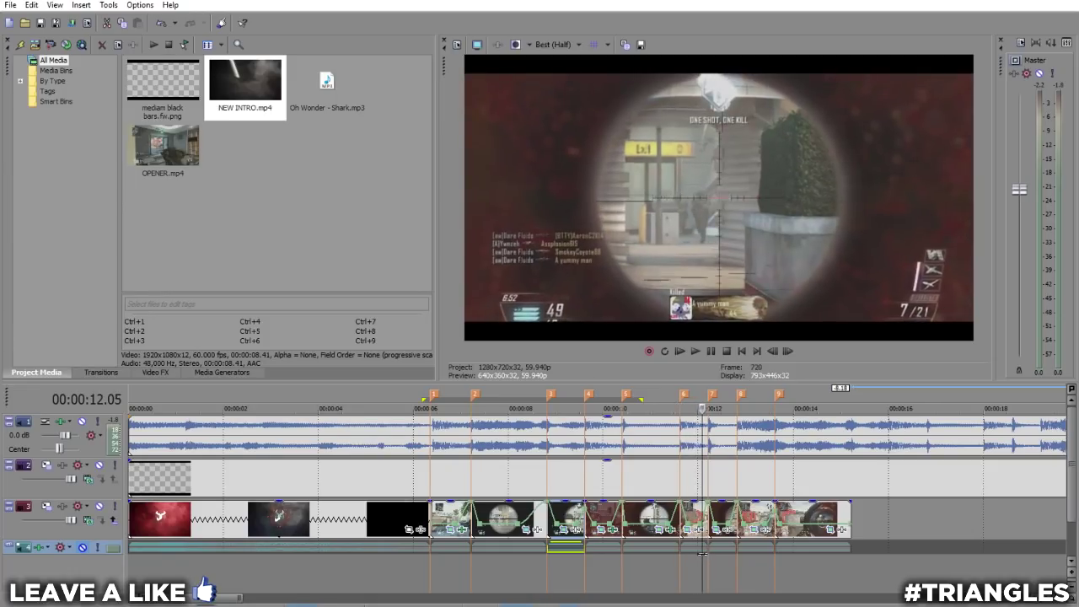
key(space)
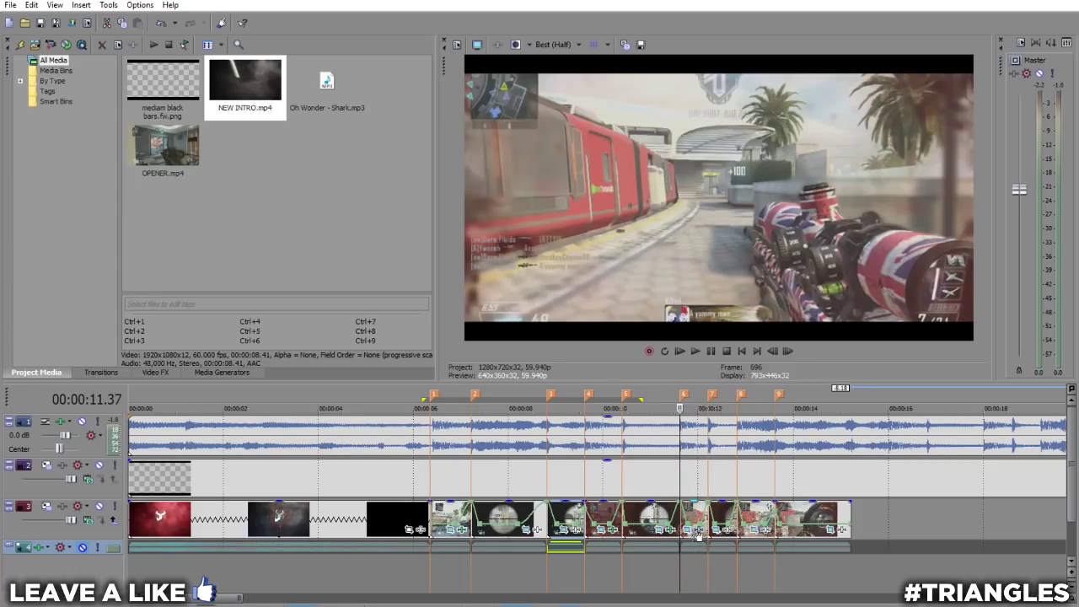
click(698, 533)
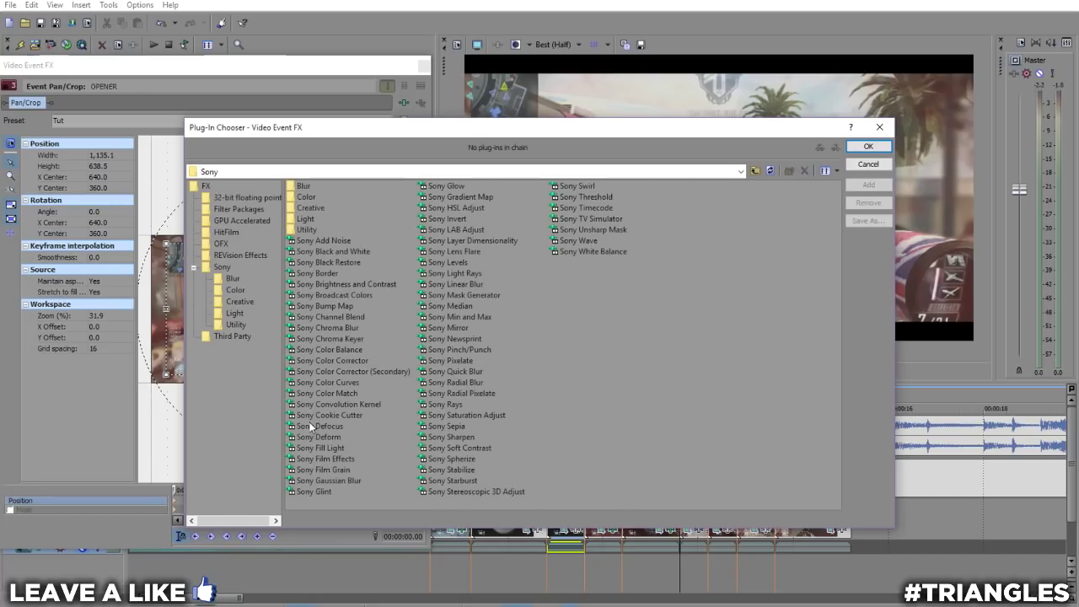
click(313, 427)
click(869, 181)
click(869, 148)
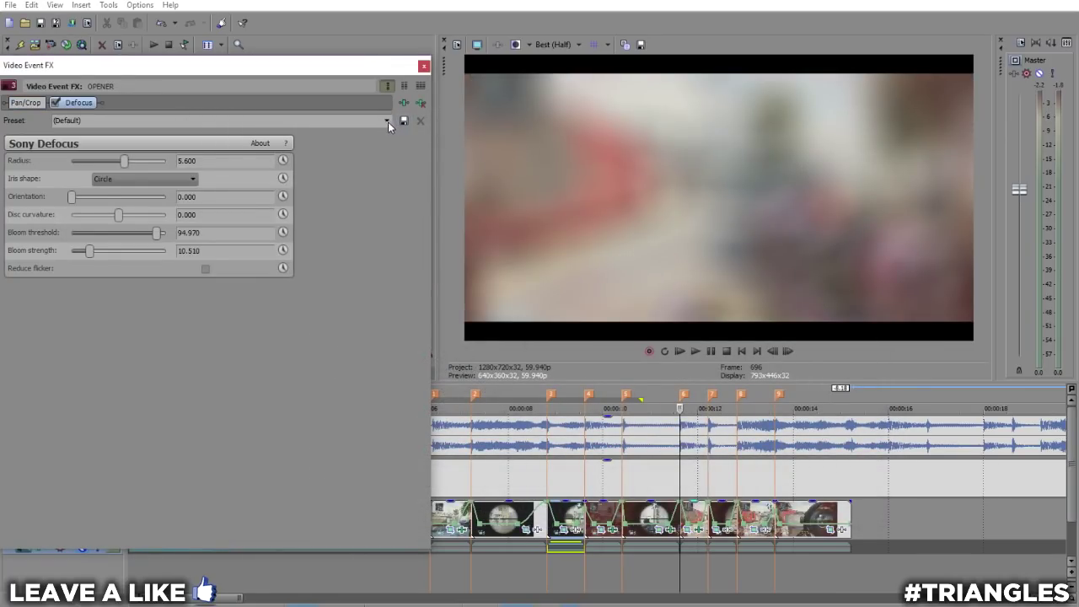
- Animate the Defocus radius of the segment after the sixth marker from 0.612 at its start to 0 at 00:00:00.28
drag(217, 162, 155, 171)
text(0.612)
key(Return)
click(285, 160)
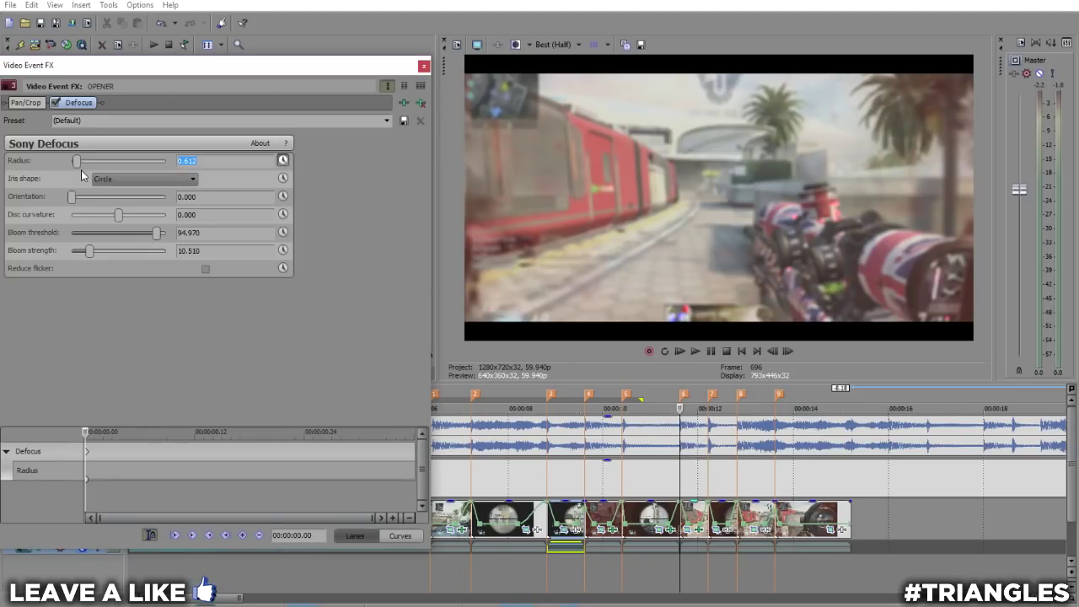
drag(88, 434, 340, 456)
drag(80, 163, 68, 164)
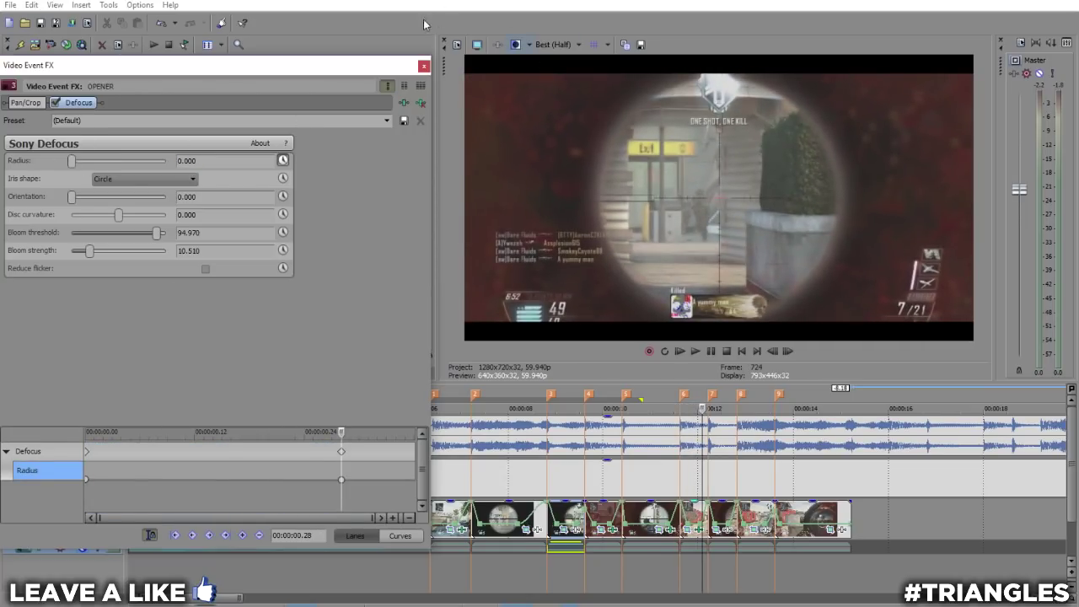
click(423, 67)
- Select the timeline range from the first to the eighth marker and play it to preview the effects
drag(739, 577, 429, 534)
click(428, 536)
key(space)
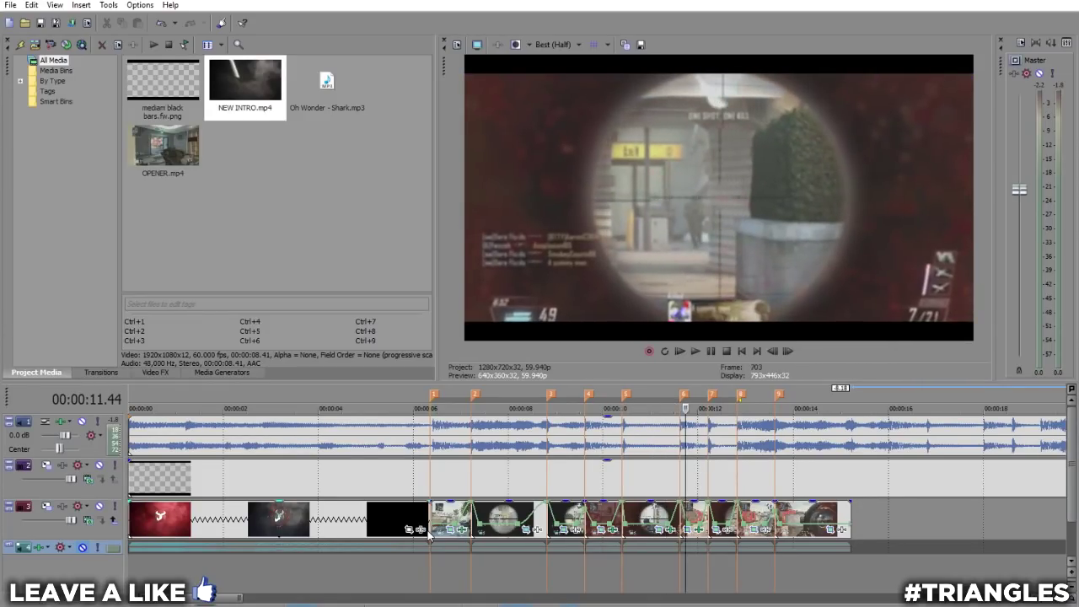
click(697, 350)
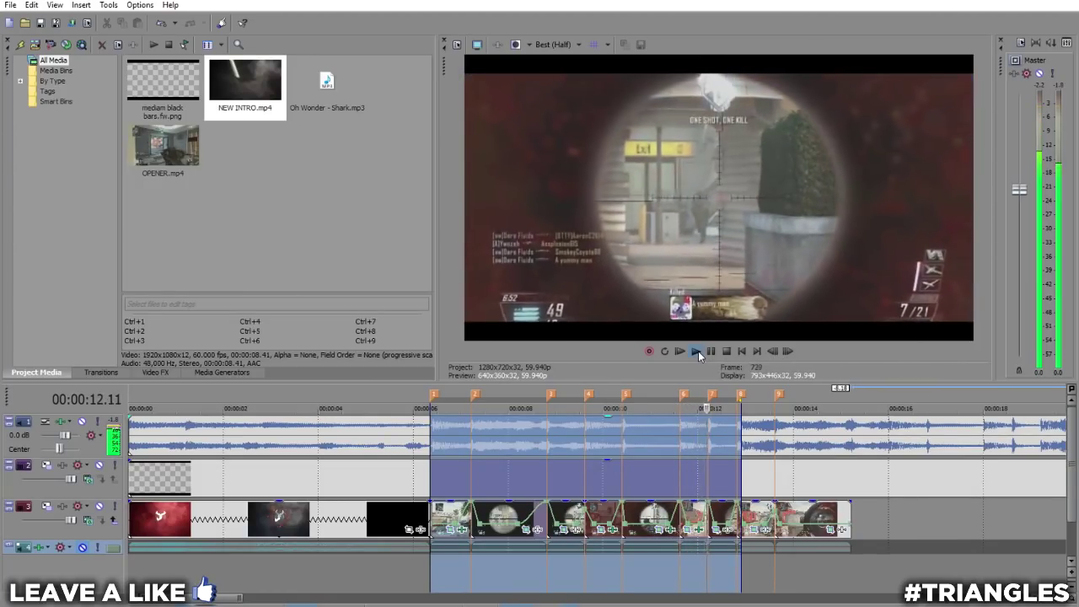
- Stop the preview, scrub back through the segment after the fifth marker, and save the project
click(674, 555)
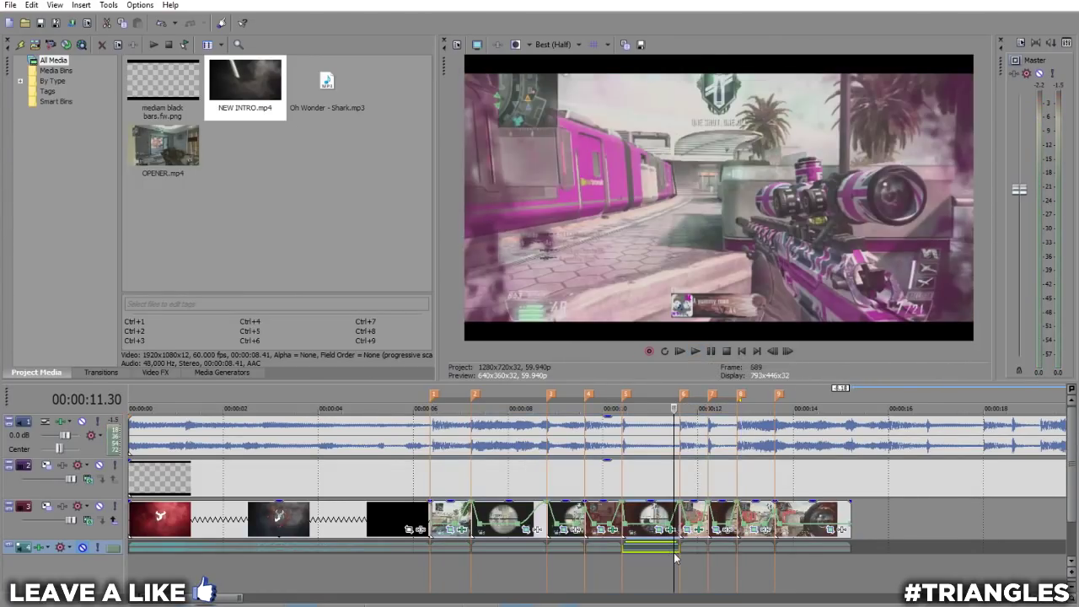
drag(674, 563, 605, 566)
click(10, 6)
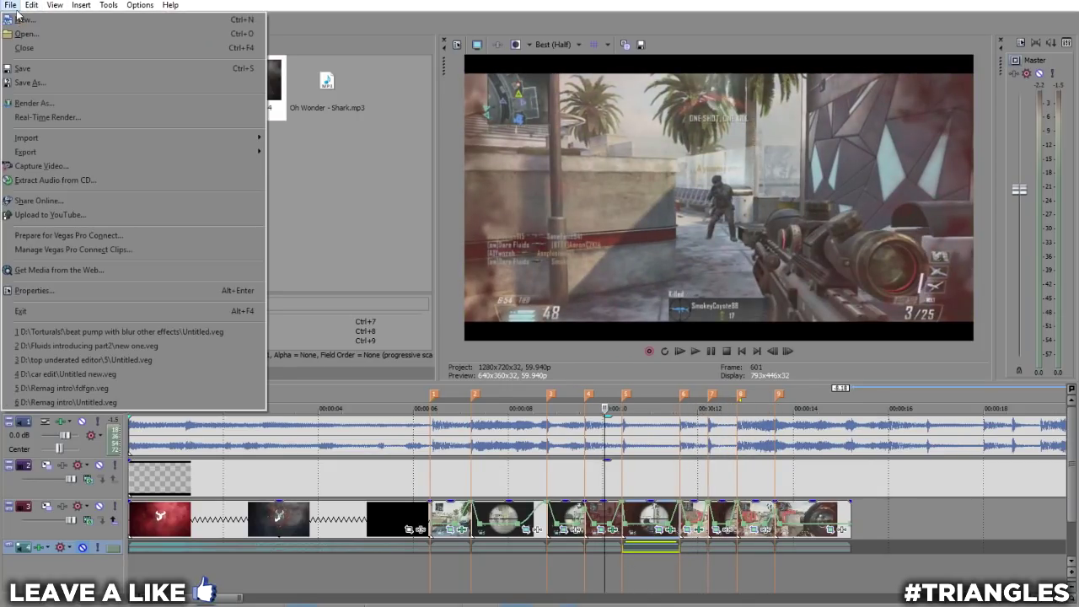
click(35, 71)
- Move the playhead to the eighth marker and add the Sony Color Corrector (Secondary) effect to the segment that starts there
drag(602, 555, 738, 567)
click(764, 529)
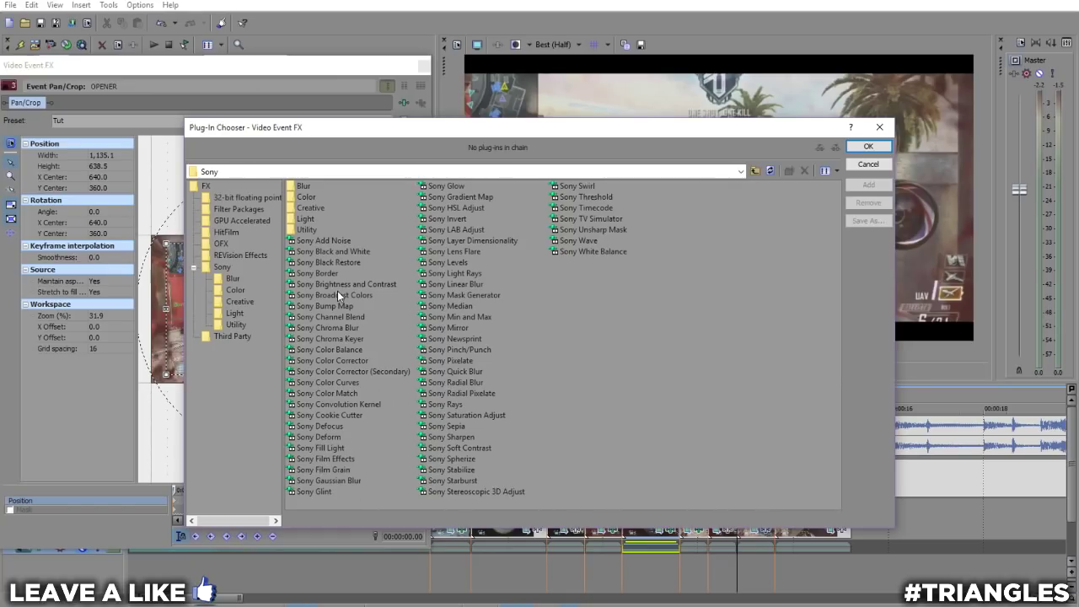
click(357, 376)
click(871, 184)
click(869, 147)
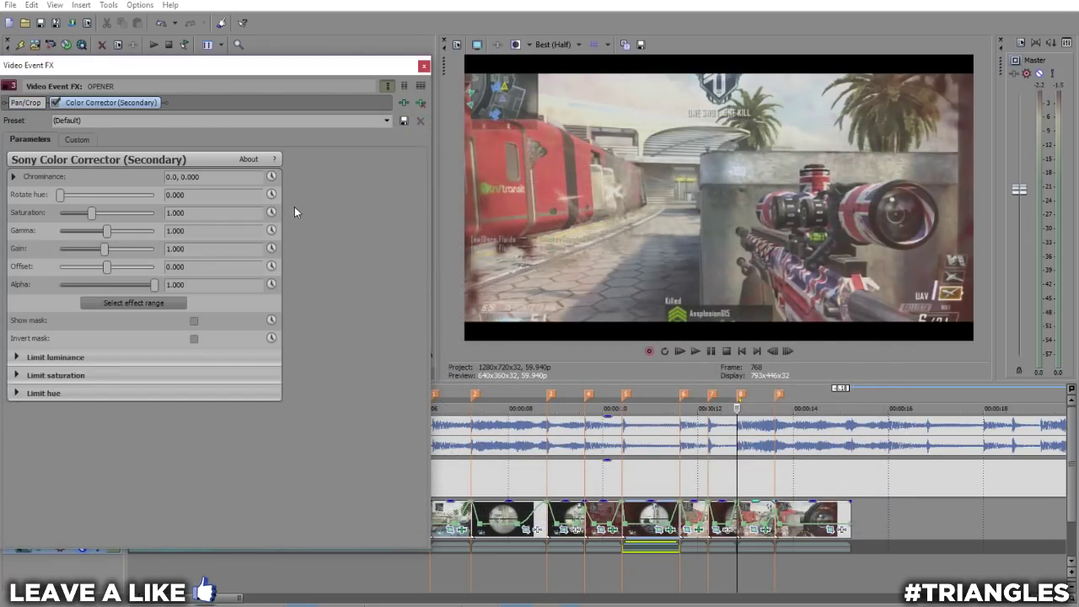
- Animate the Color Corrector's Saturation from 0 at the start of the segment after the eighth marker to 1 at 00:00:00.38
drag(91, 214, 60, 214)
click(272, 211)
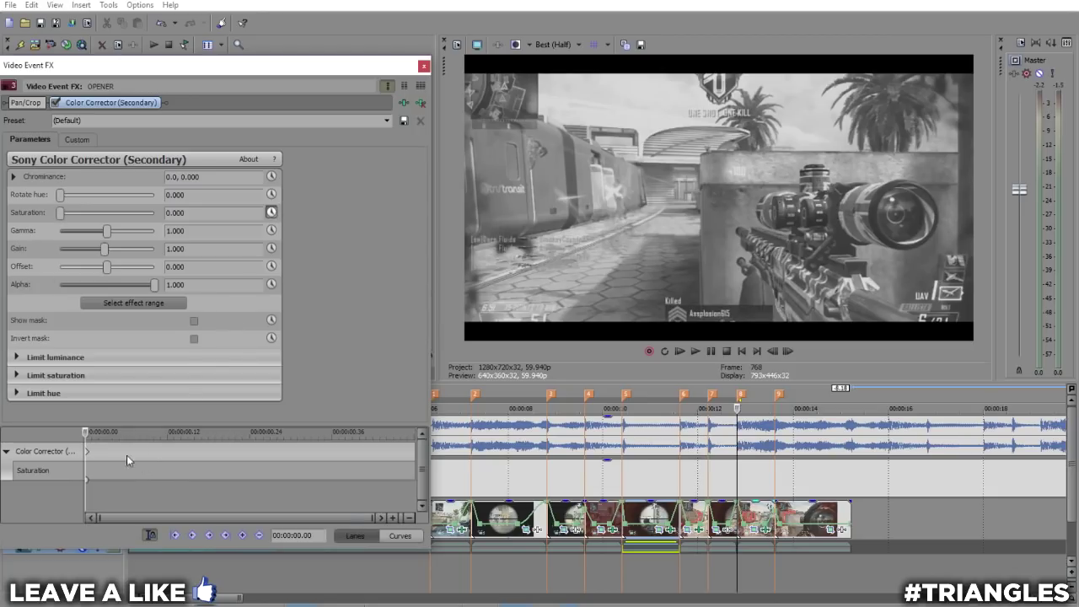
drag(85, 436, 345, 454)
click(222, 213)
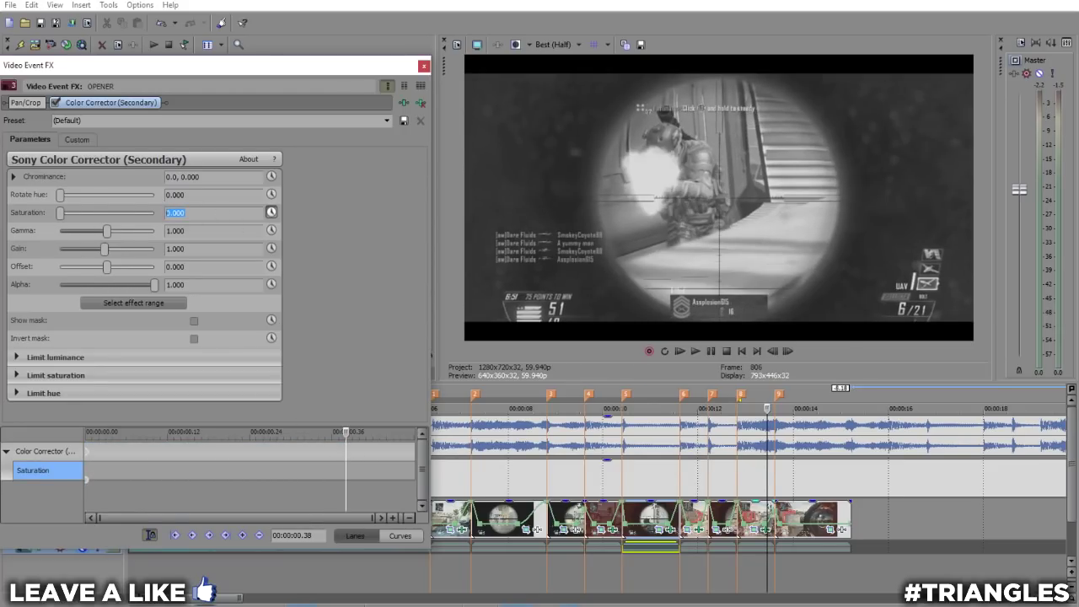
text(1)
key(Return)
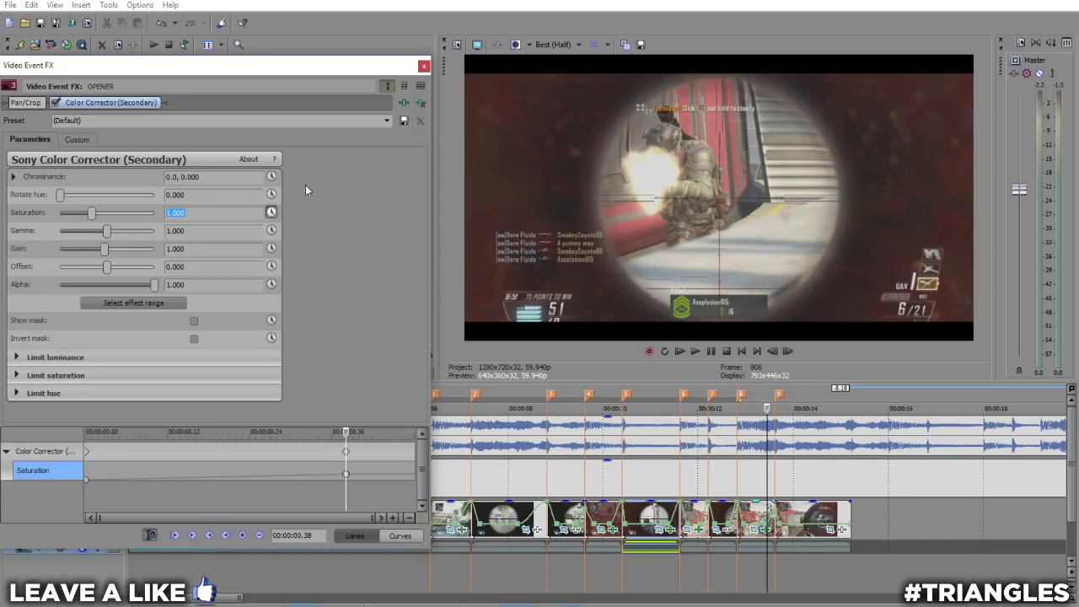
click(745, 548)
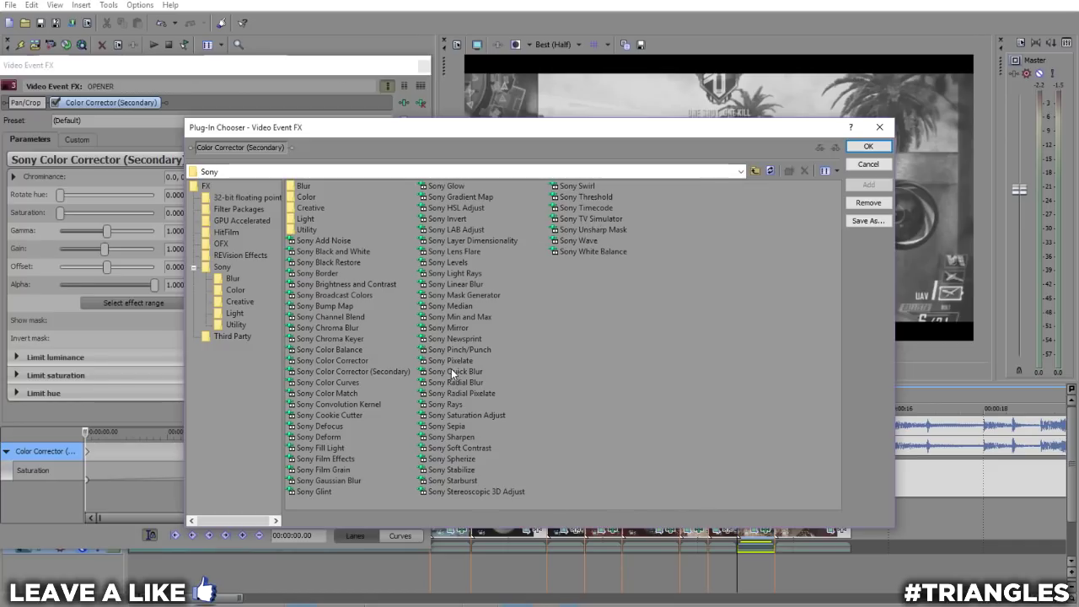
click(447, 404)
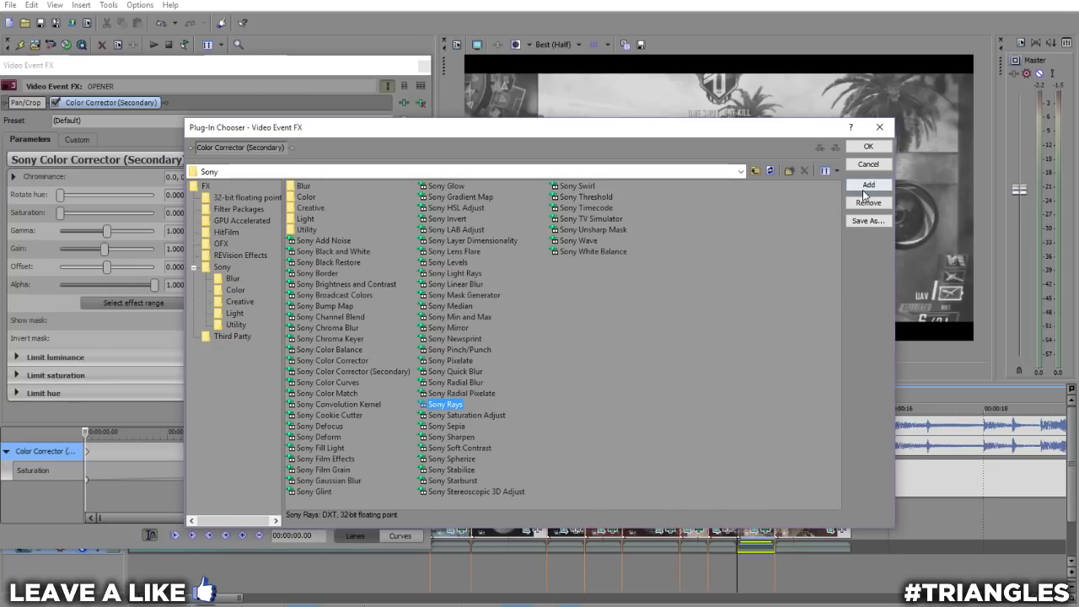
click(866, 185)
click(868, 147)
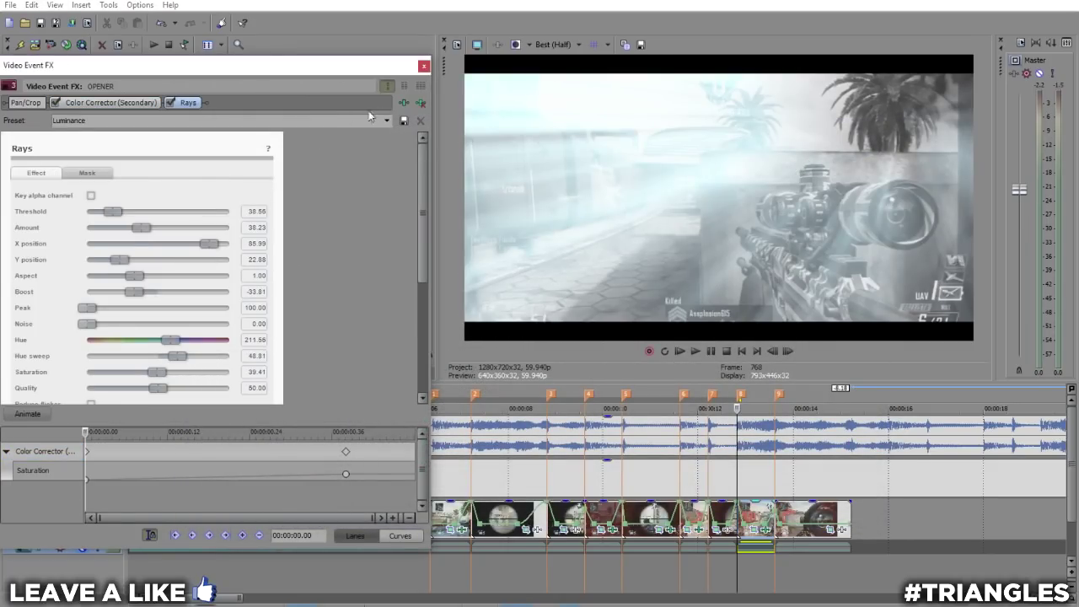
click(421, 103)
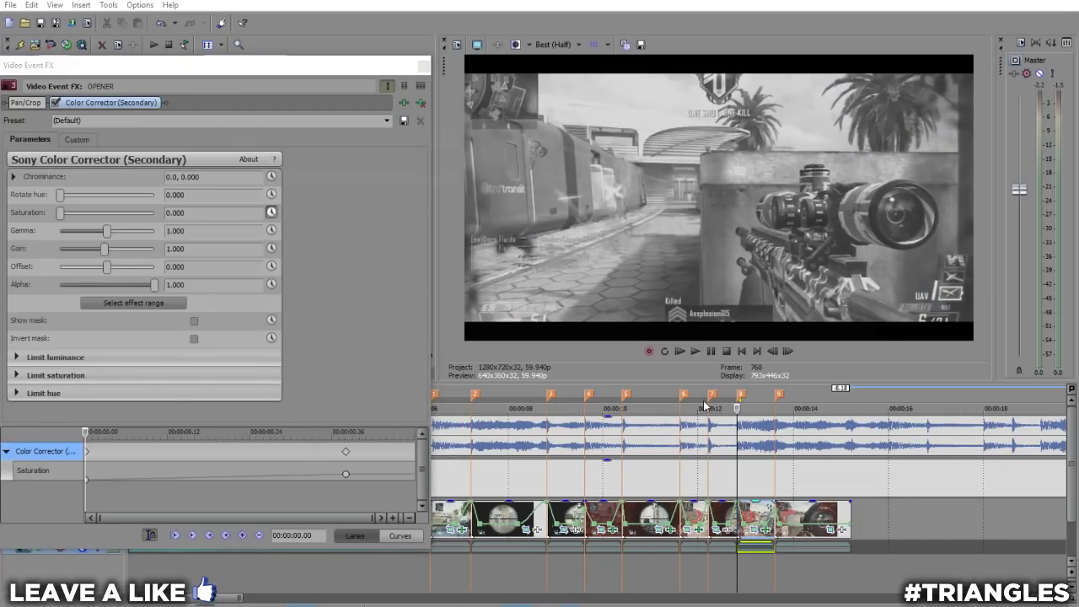
- Add the Sony Rays effect after the Color Corrector on the segment that starts at the eighth marker
click(404, 103)
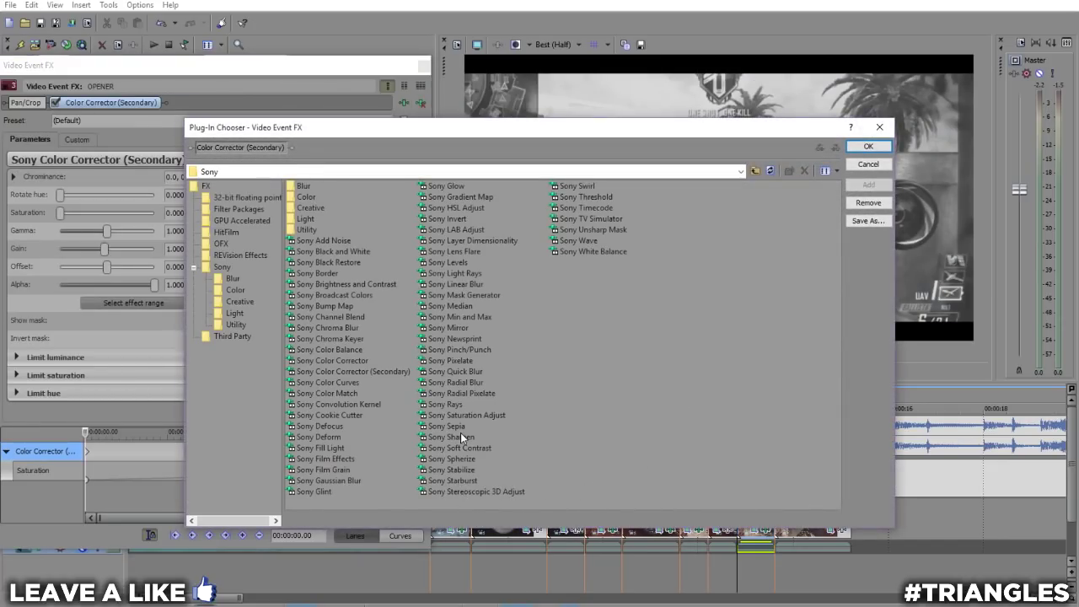
click(447, 404)
click(869, 184)
click(868, 146)
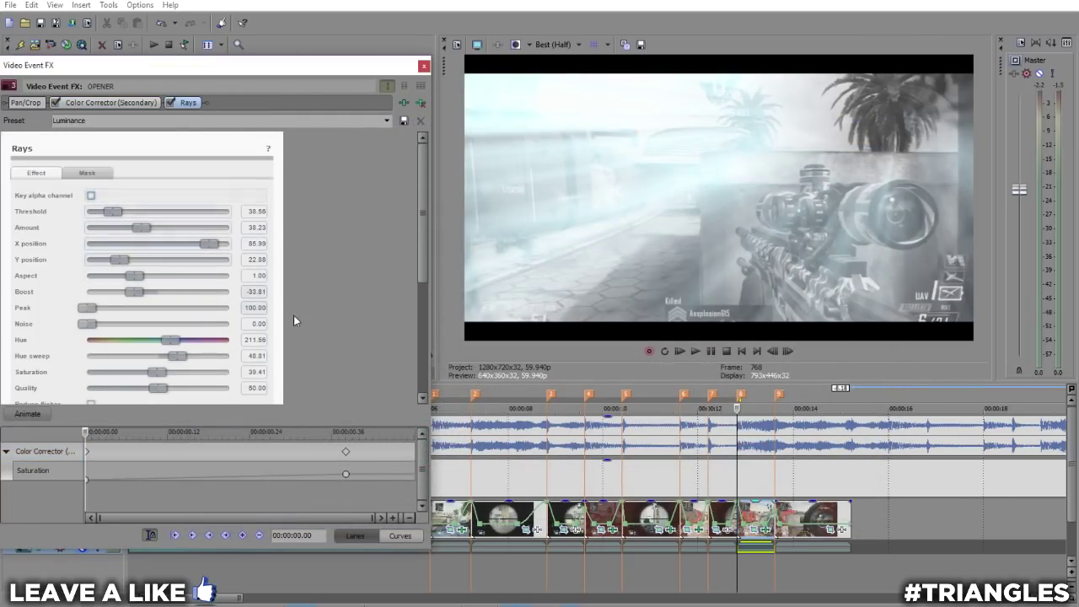
- Set the Rays X position to about 48.89, the Y position to about 48.67 and the threshold to about 40.60
scroll(337, 324, down, 3)
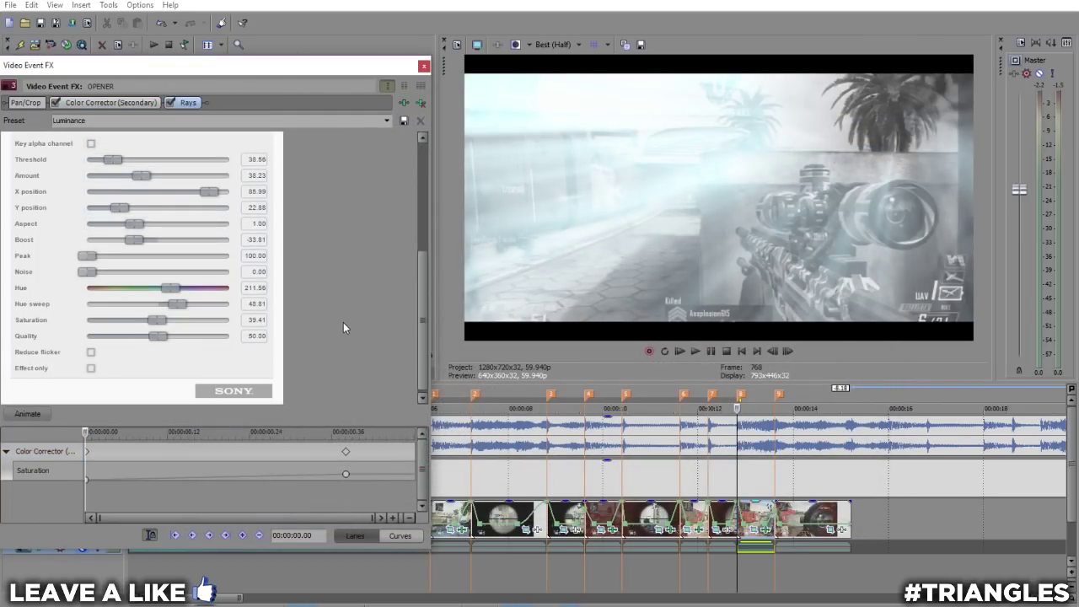
scroll(333, 327, up, 2)
click(87, 173)
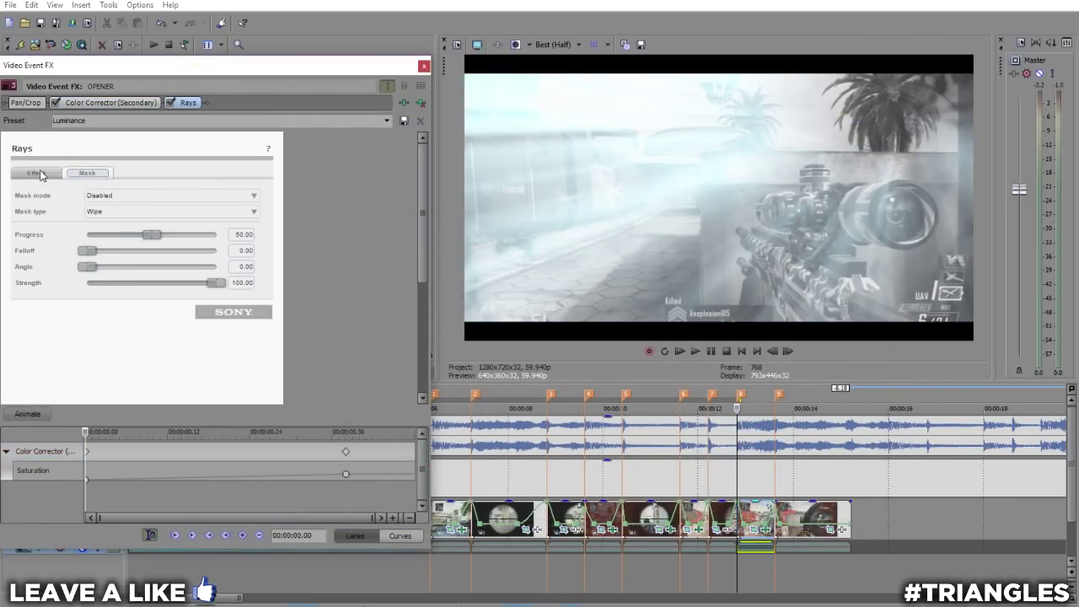
click(37, 173)
drag(213, 249, 165, 265)
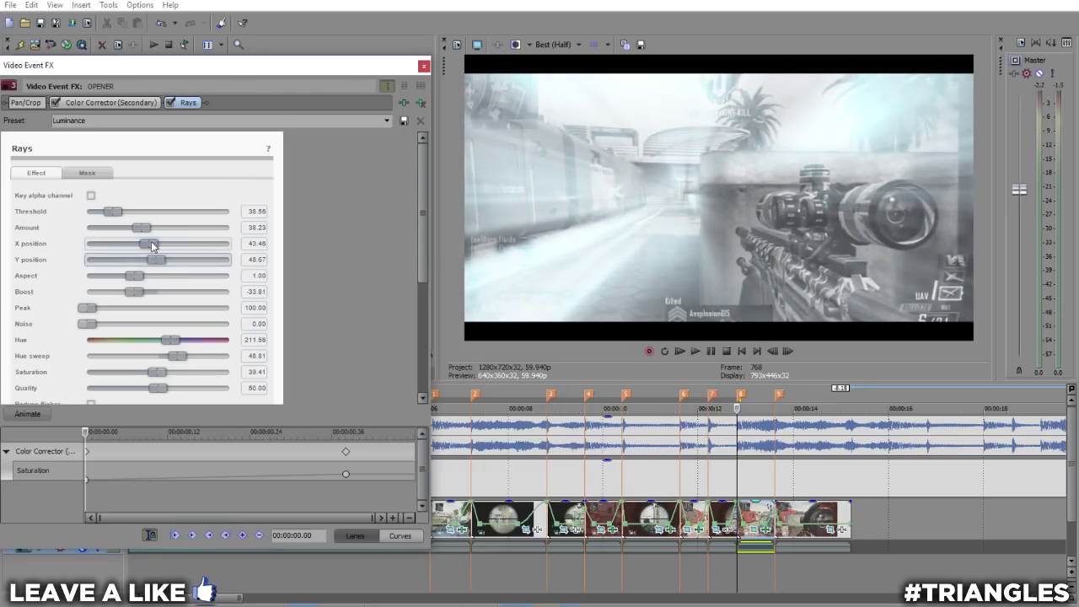
drag(148, 244, 160, 244)
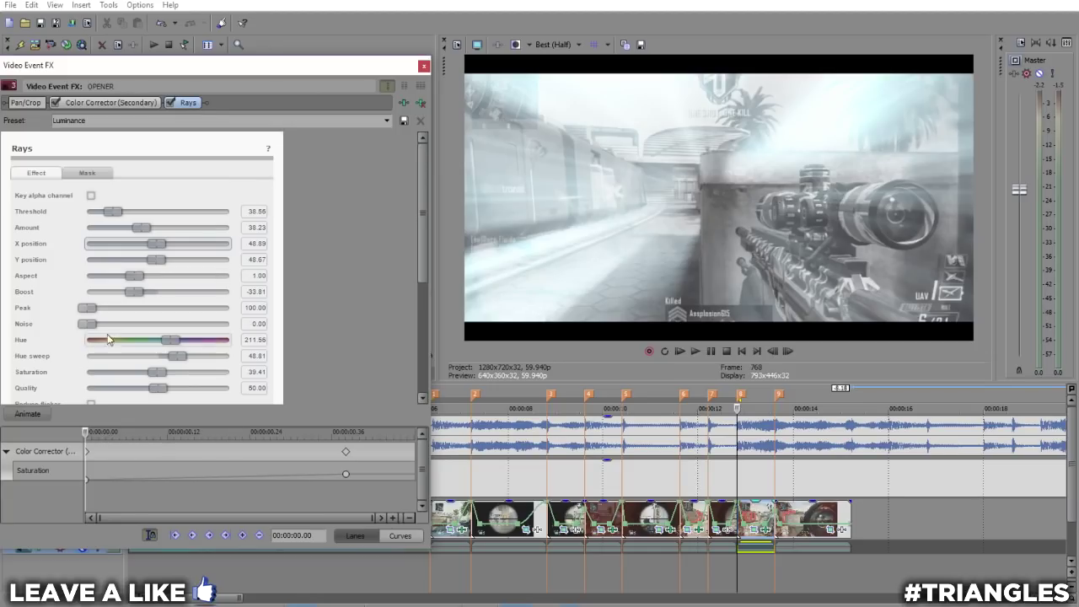
scroll(329, 334, down, 2)
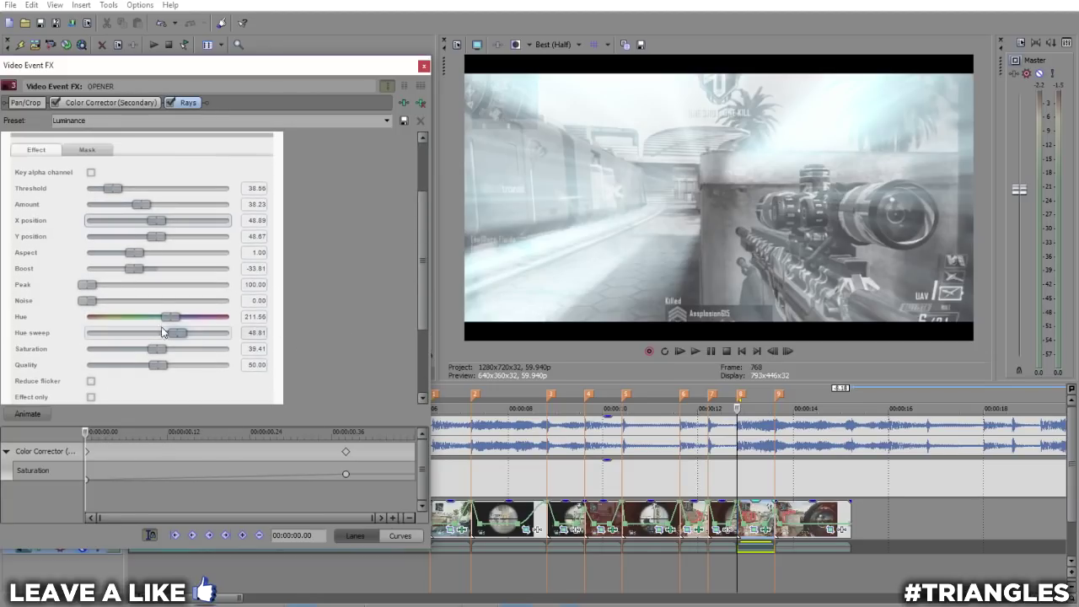
mouse_move(112, 188)
mouse_down()
mouse_move(278, 215)
mouse_move(80, 199)
mouse_move(111, 200)
mouse_up()
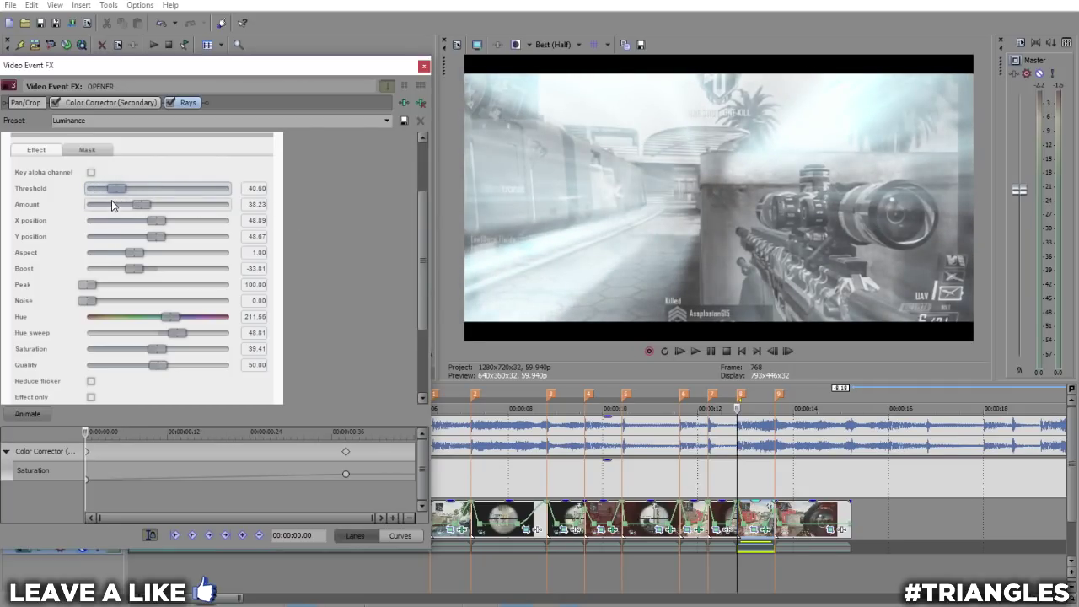
- Animate the Rays effect on the eighth-marker segment so its threshold rises to 100 at 00:00:00.38
click(27, 413)
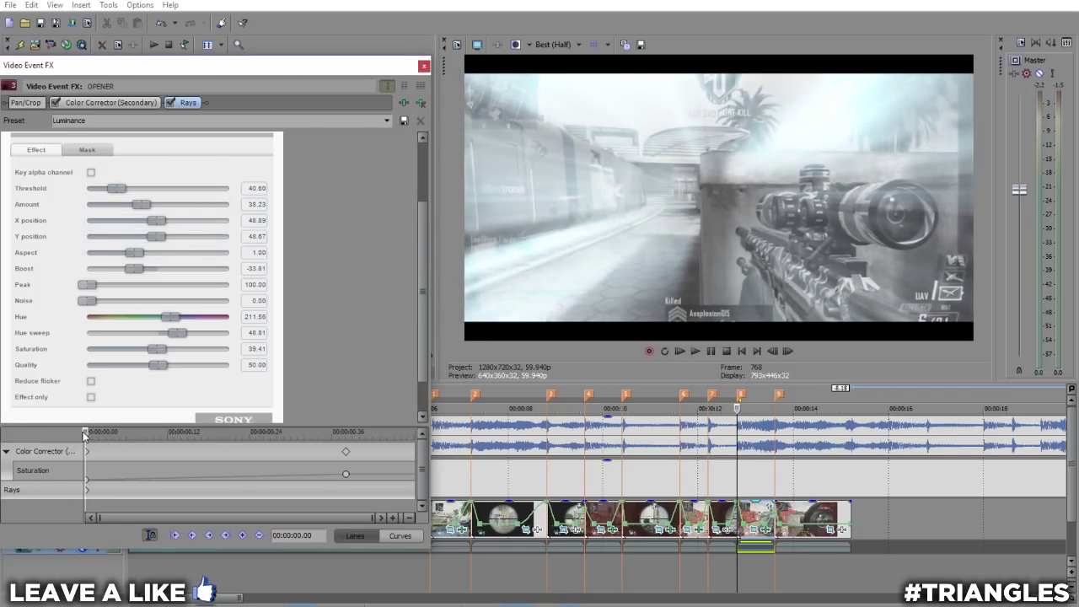
drag(88, 436, 344, 460)
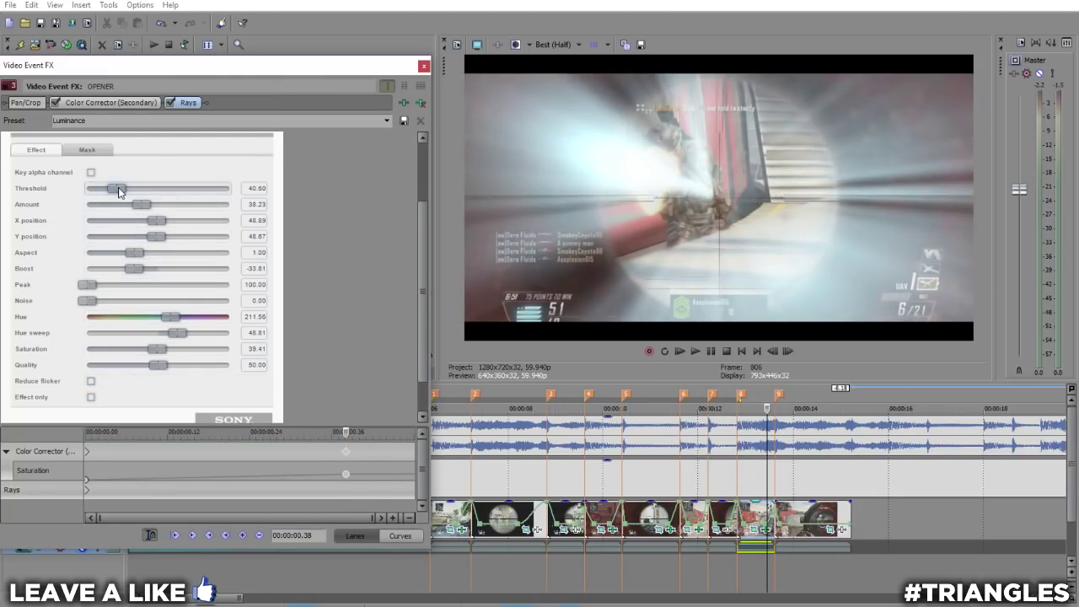
drag(117, 189, 313, 202)
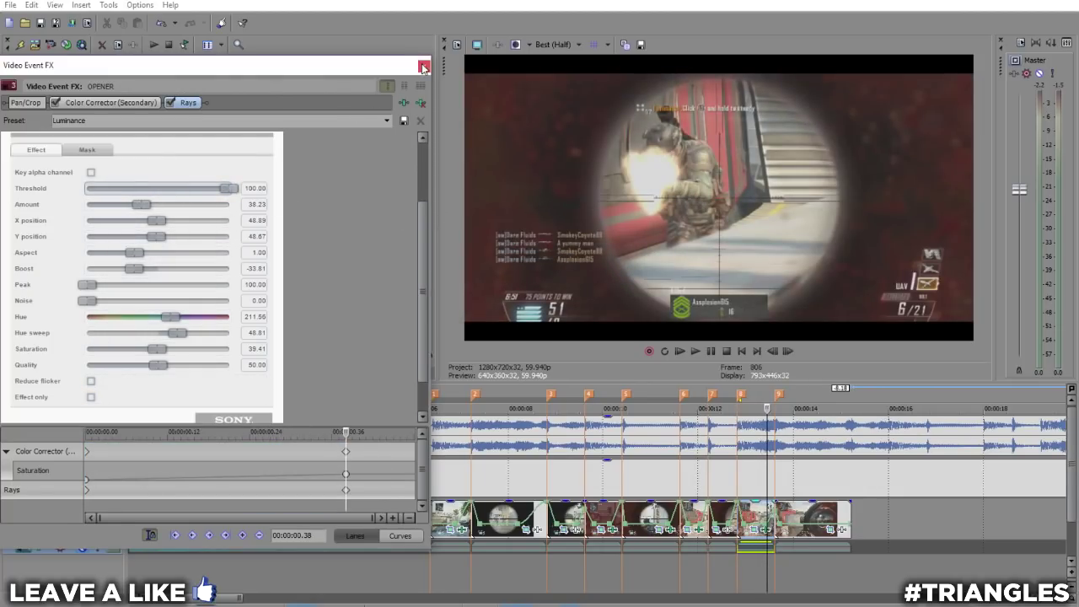
click(424, 66)
- Select the timeline range from just before the first marker to past the last gameplay segment and play back the montage
drag(802, 573, 456, 566)
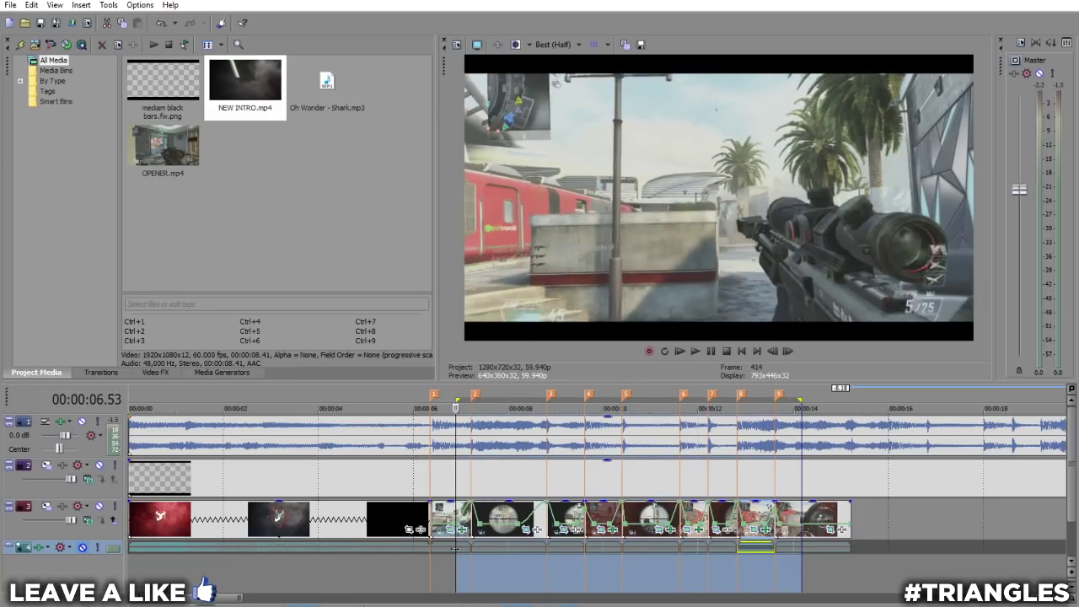
drag(881, 562, 423, 554)
key(space)
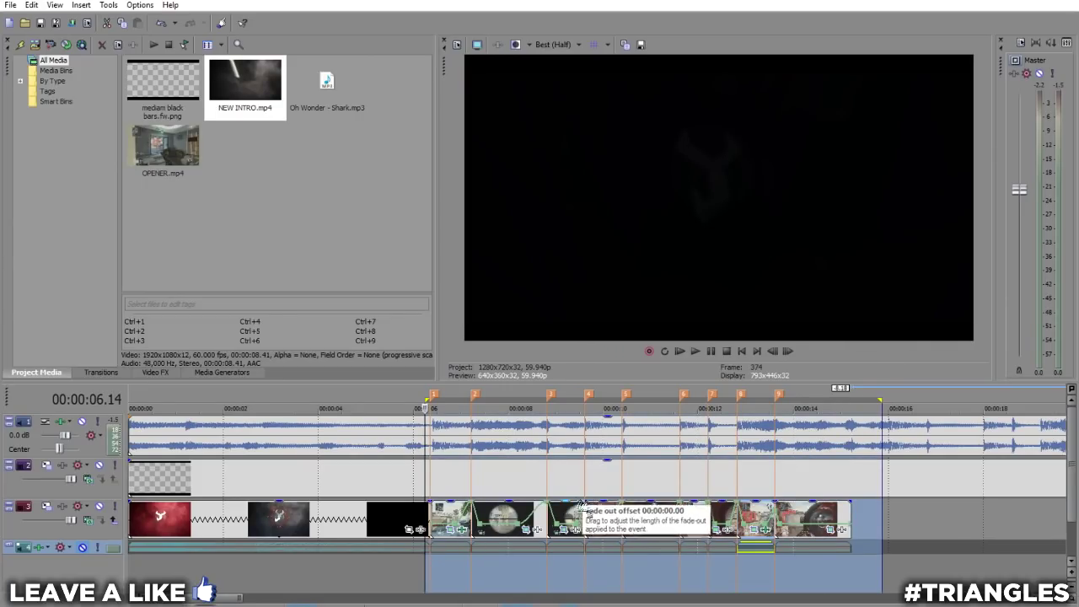
click(698, 349)
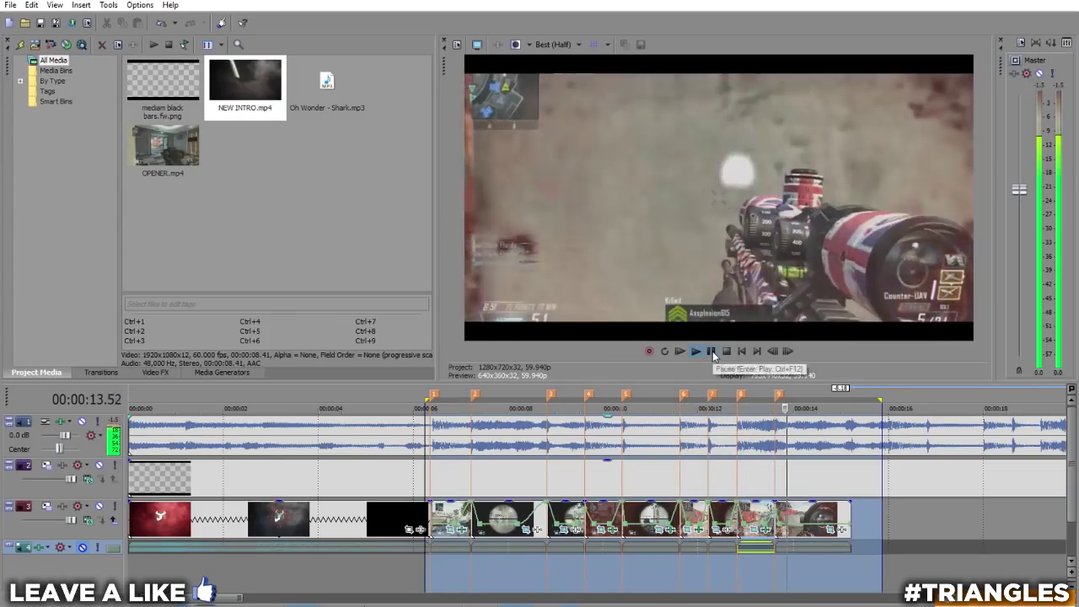
click(712, 350)
- Replay the montage from the seventh marker at 00:00:12.13 to review the last segments' effects
click(706, 568)
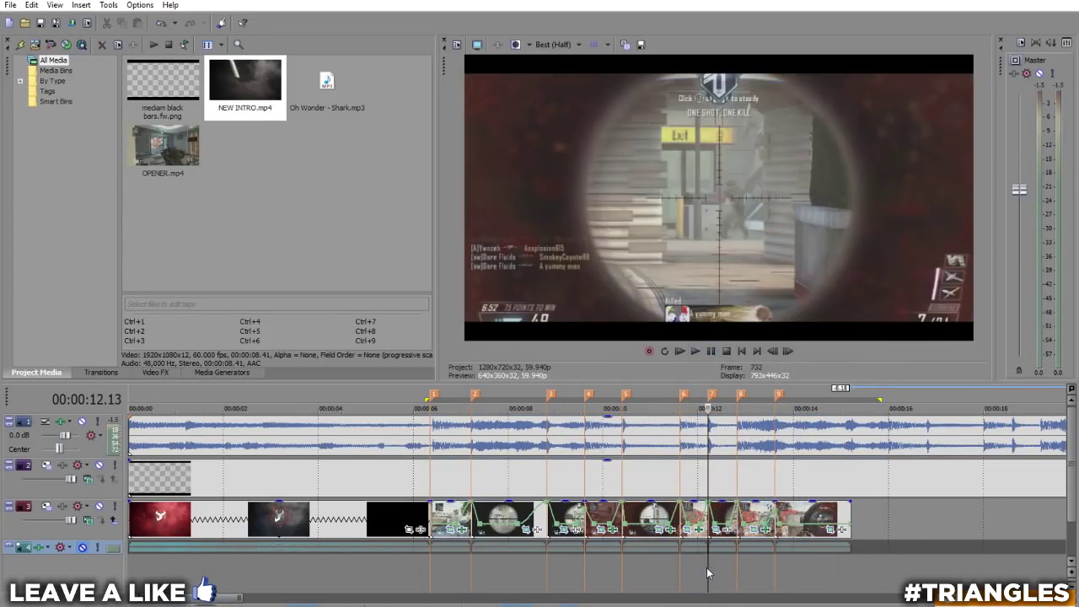
click(695, 350)
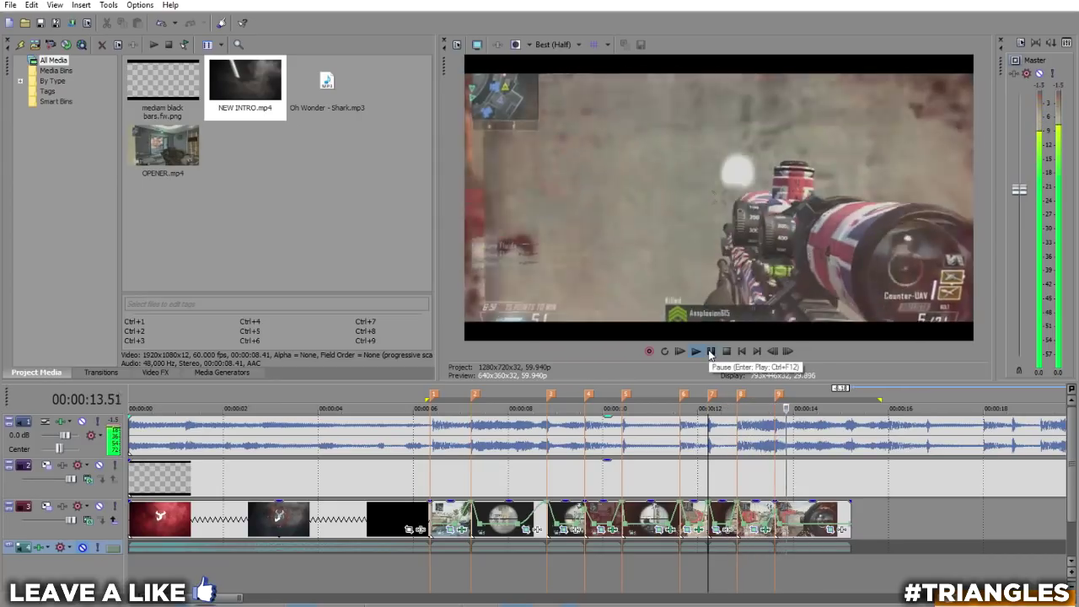
click(711, 351)
scroll(580, 535, down, 5)
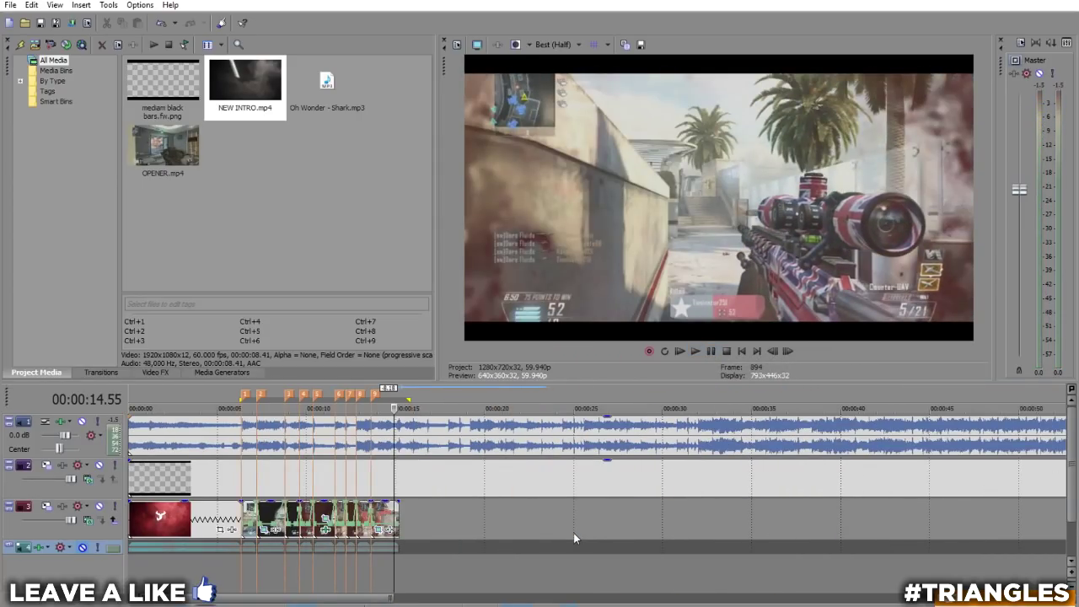